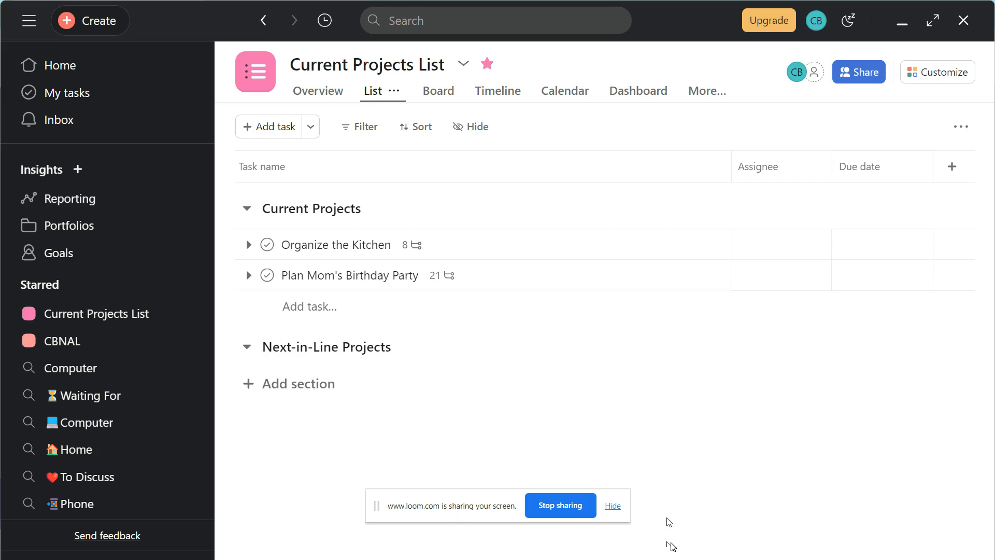
Step: In the full-size view of the Organize the Kitchen task, move the Organize Spice and Organize Serving Dishes subtasks under Week 1
{"action": "left_click", "coordinate": [711, 248]}
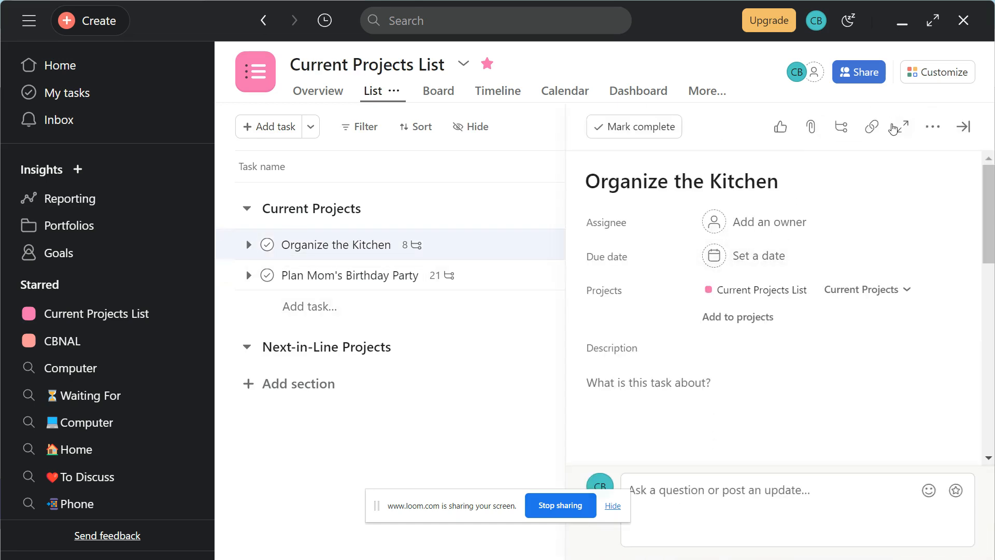
{"action": "left_click", "coordinate": [897, 133]}
{"action": "scroll", "coordinate": [460, 208], "scroll_direction": "down", "scroll_amount": 5}
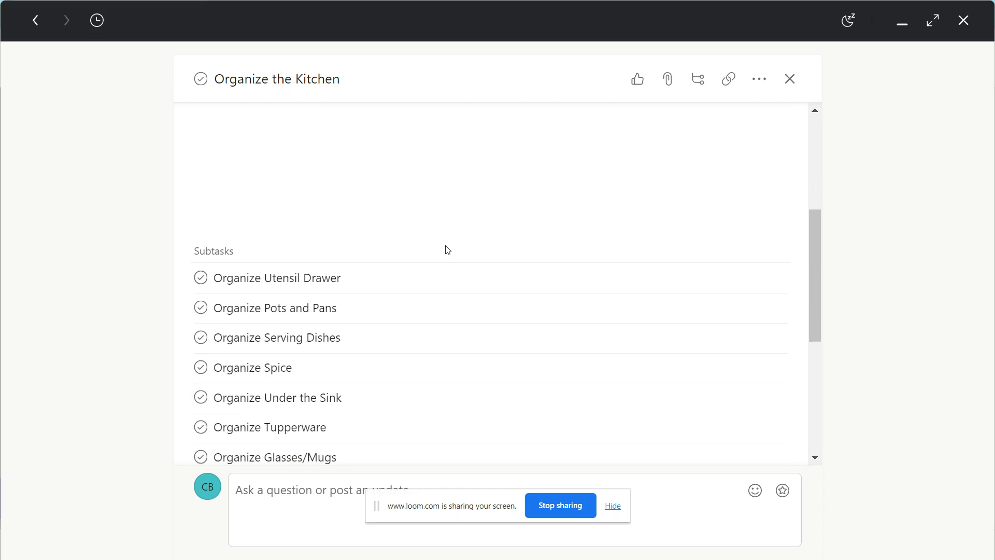
{"action": "scroll", "coordinate": [446, 251], "scroll_direction": "down", "scroll_amount": 5}
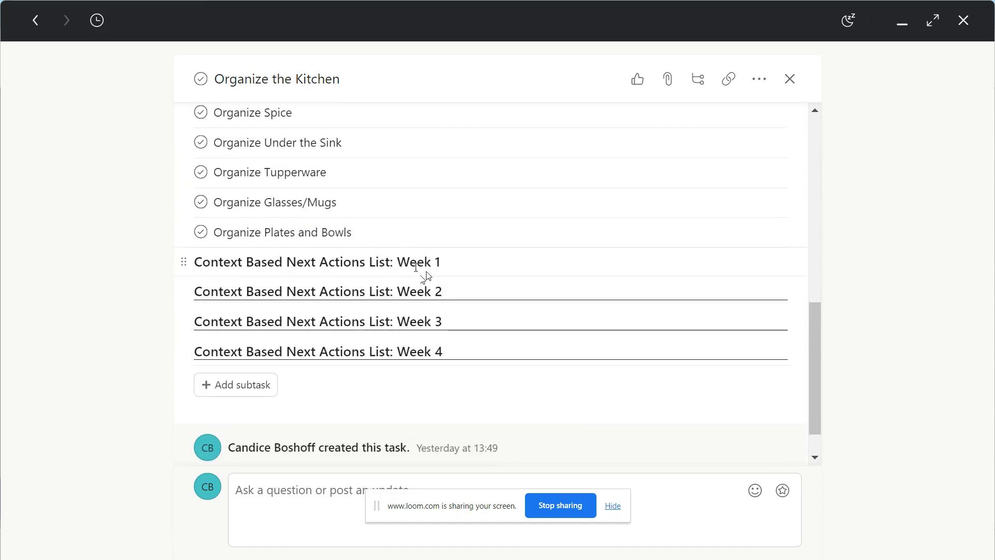
{"action": "scroll", "coordinate": [437, 369], "scroll_direction": "up", "scroll_amount": 4}
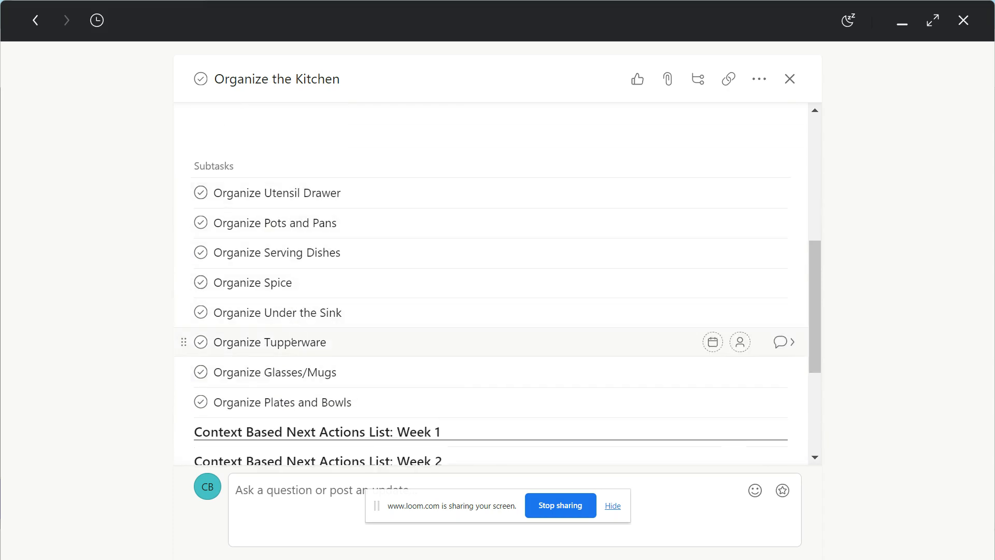
{"action": "scroll", "coordinate": [311, 357], "scroll_direction": "down", "scroll_amount": 2}
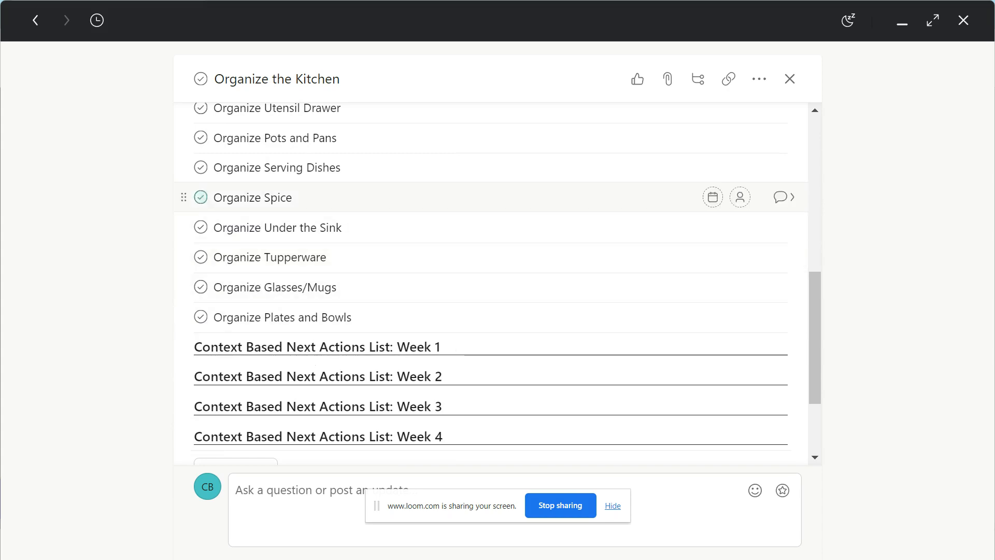
{"action": "left_click_drag", "start_coordinate": [184, 197], "coordinate": [231, 354]}
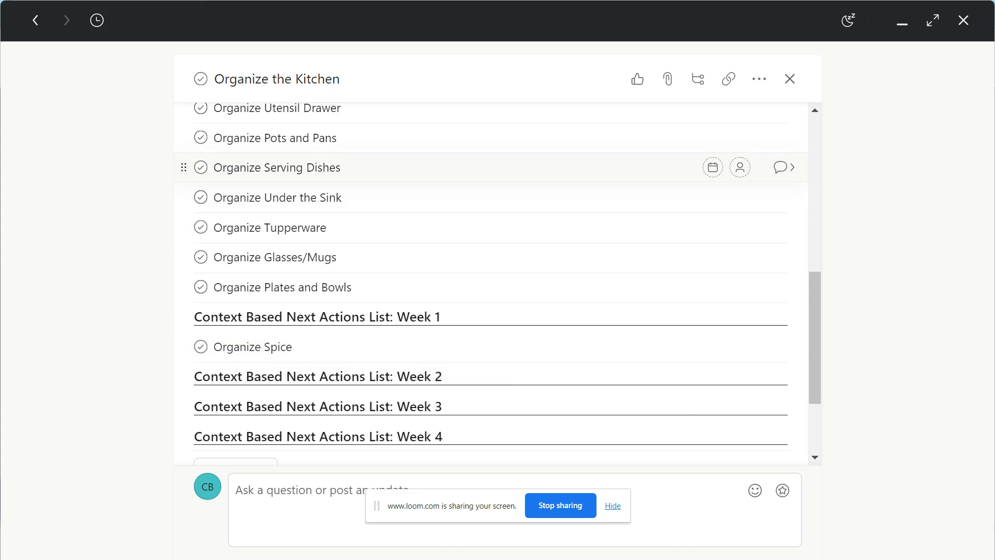
{"action": "left_click_drag", "start_coordinate": [184, 168], "coordinate": [207, 357]}
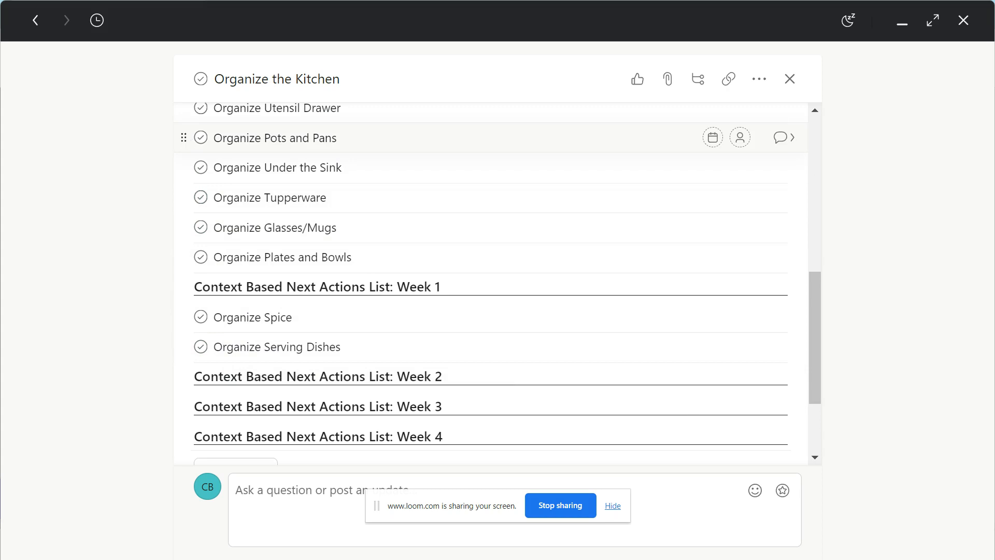
Step: Move Organize Pots and Pans and Organize Utensil Drawer under Week 2, and Organize Plates and Bowls and Organize Glasses/Mugs under Week 3
{"action": "left_click_drag", "start_coordinate": [185, 138], "coordinate": [249, 392]}
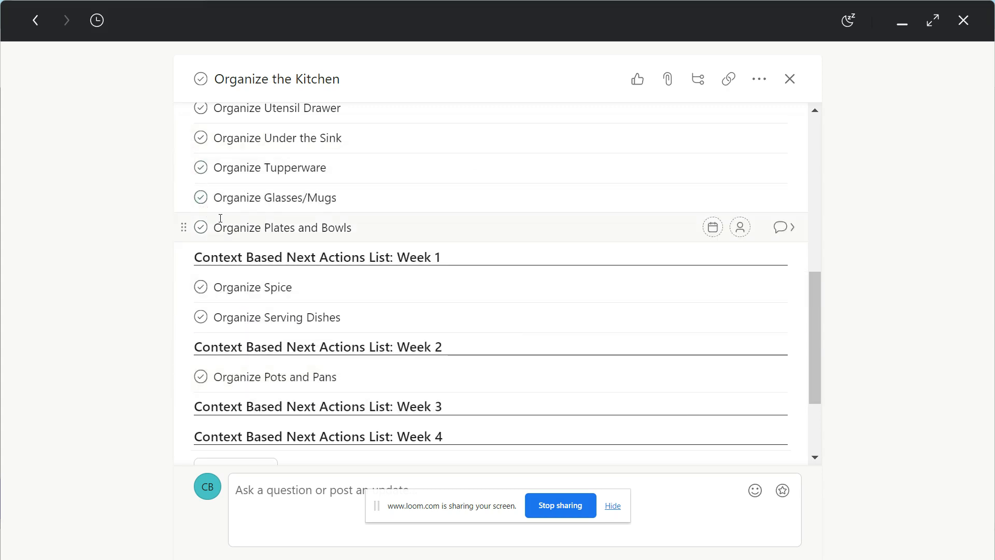
{"action": "scroll", "coordinate": [218, 216], "scroll_direction": "up", "scroll_amount": 2}
{"action": "left_click_drag", "start_coordinate": [184, 193], "coordinate": [289, 358]}
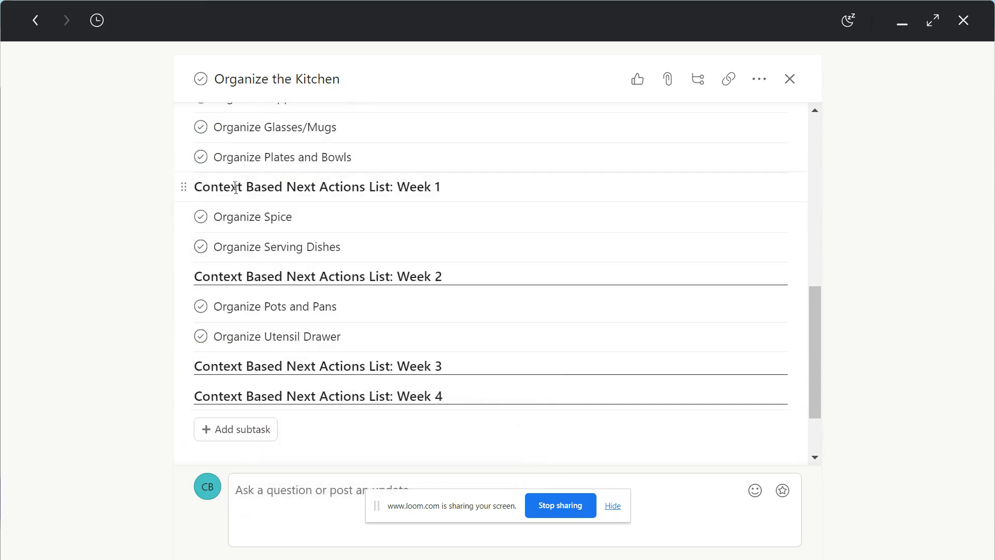
{"action": "left_click_drag", "start_coordinate": [185, 159], "coordinate": [218, 386]}
{"action": "left_click_drag", "start_coordinate": [187, 128], "coordinate": [230, 380]}
Step: Move the remaining subtasks, Organize Tupperware and Organize Under the Sink, under the Week 4 section
{"action": "scroll", "coordinate": [236, 332], "scroll_direction": "up", "scroll_amount": 3}
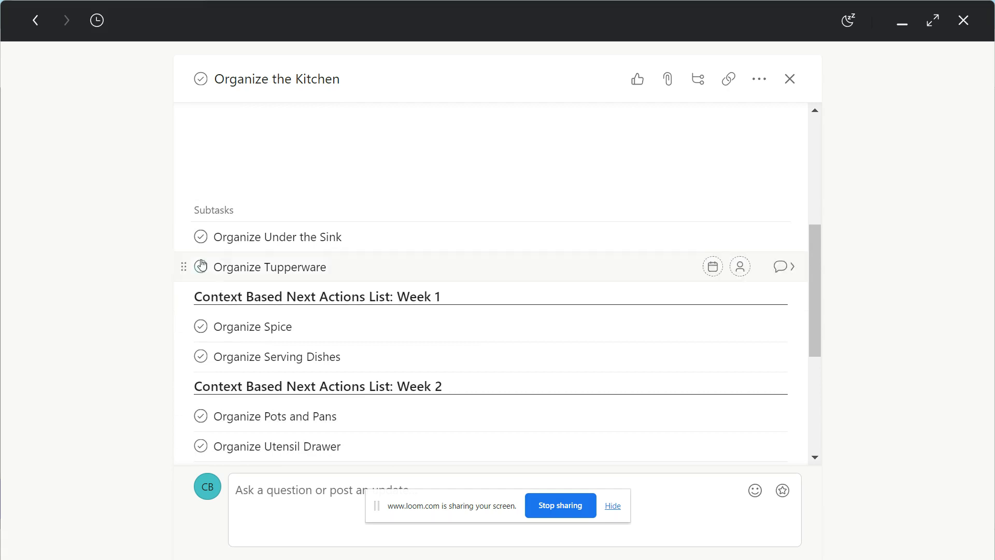
{"action": "left_click_drag", "start_coordinate": [185, 262], "coordinate": [305, 370]}
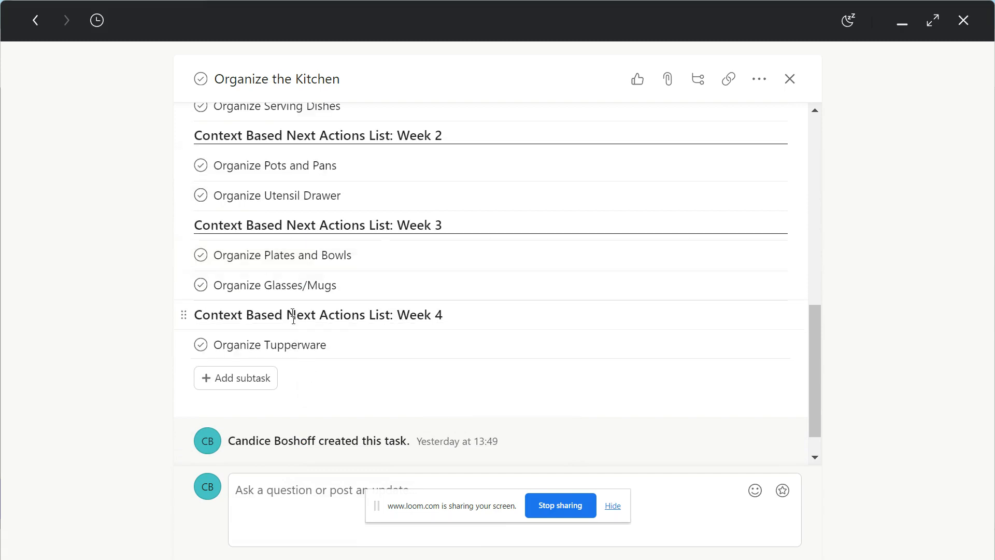
{"action": "scroll", "coordinate": [271, 316], "scroll_direction": "up", "scroll_amount": 7}
{"action": "scroll", "coordinate": [266, 311], "scroll_direction": "down", "scroll_amount": 5}
{"action": "scroll", "coordinate": [263, 238], "scroll_direction": "up", "scroll_amount": 2}
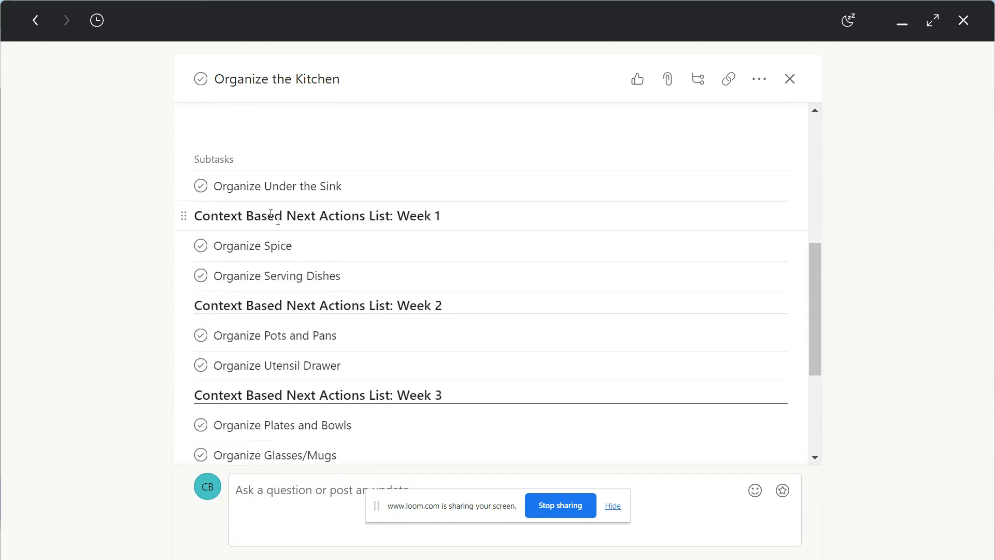
{"action": "left_click_drag", "start_coordinate": [184, 185], "coordinate": [264, 369]}
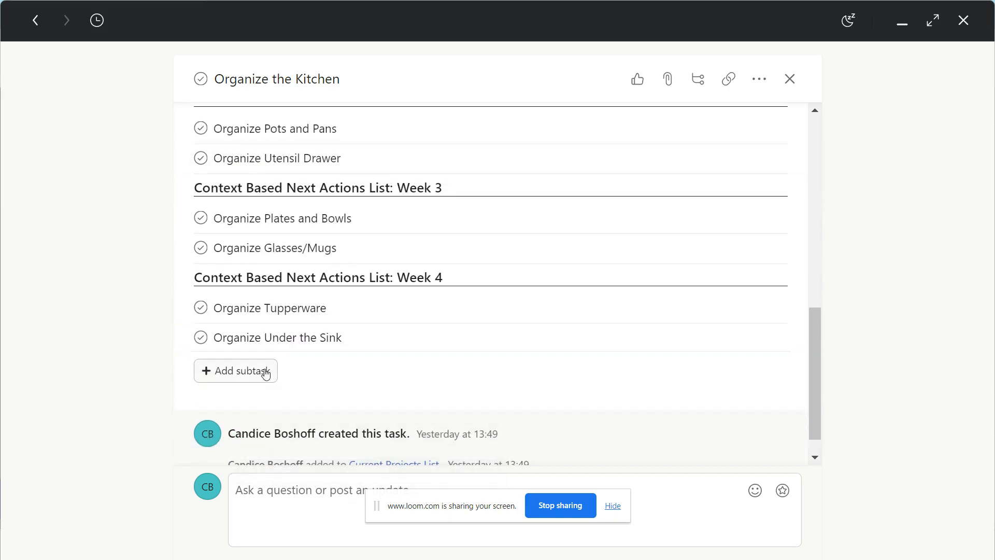
Step: Review the kitchen subtasks grouped under the four week sections, and close the task to return to the project list
{"action": "scroll", "coordinate": [630, 250], "scroll_direction": "up", "scroll_amount": 5}
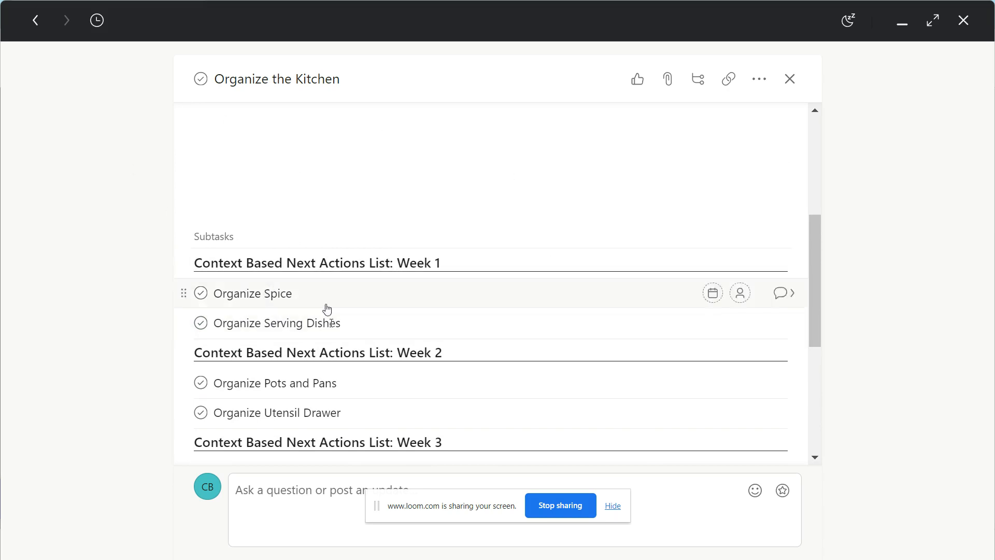
{"action": "scroll", "coordinate": [332, 336], "scroll_direction": "down", "scroll_amount": 5}
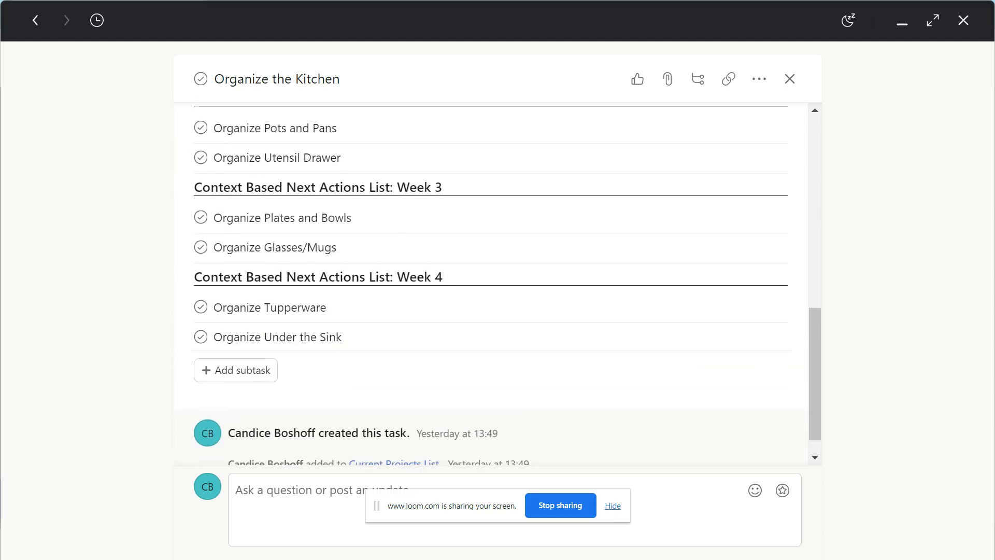
{"action": "scroll", "coordinate": [337, 380], "scroll_direction": "up", "scroll_amount": 5}
{"action": "scroll", "coordinate": [333, 355], "scroll_direction": "down", "scroll_amount": 5}
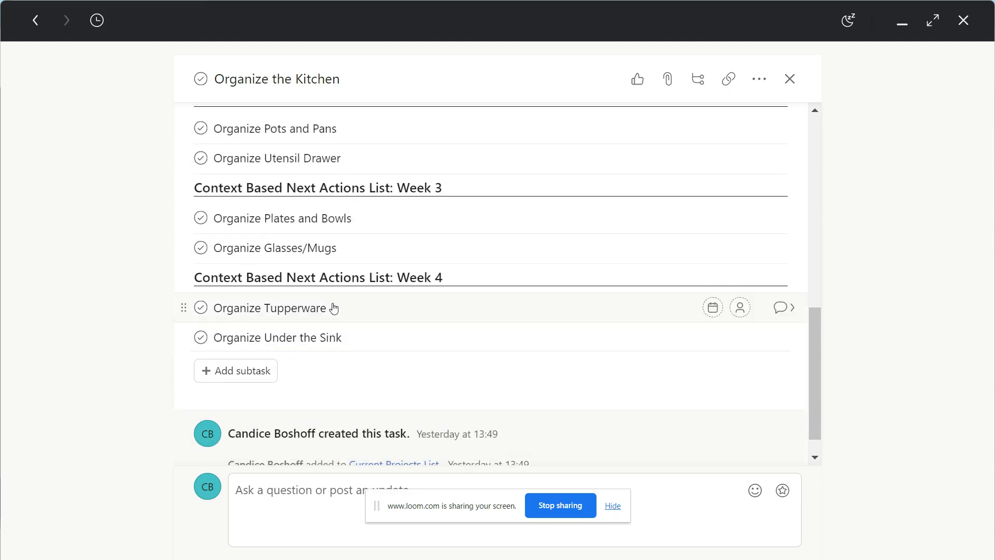
{"action": "scroll", "coordinate": [333, 307], "scroll_direction": "up", "scroll_amount": 2}
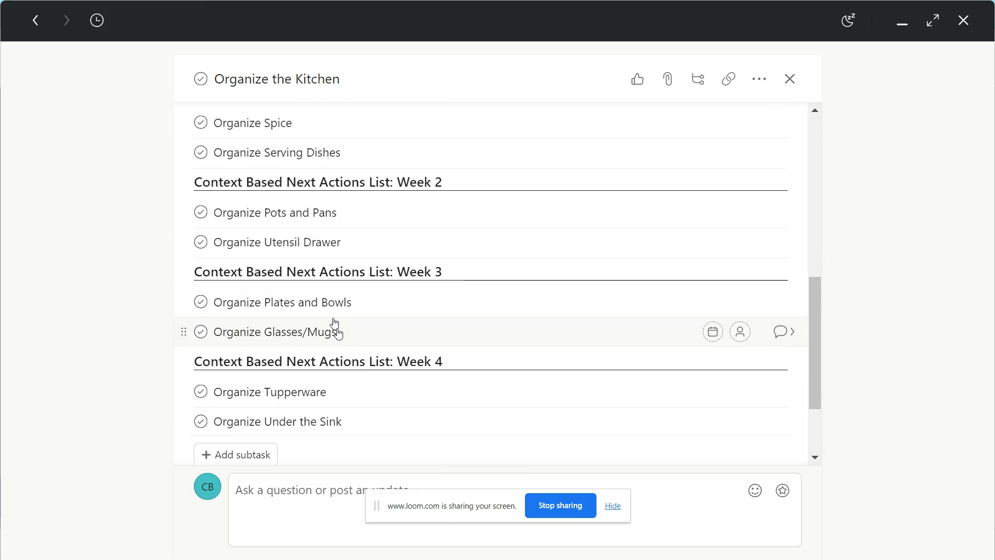
{"action": "left_click", "coordinate": [36, 20]}
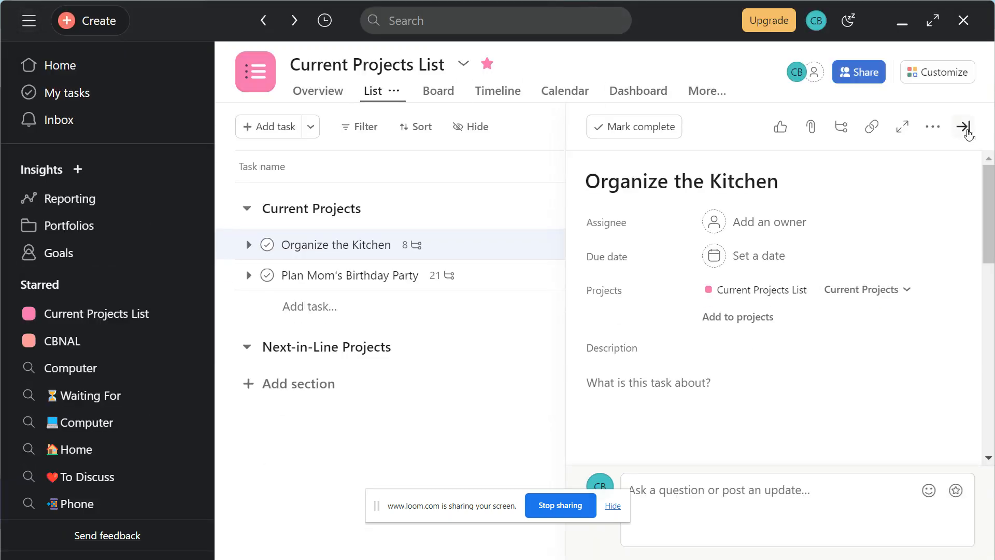
{"action": "left_click", "coordinate": [965, 127]}
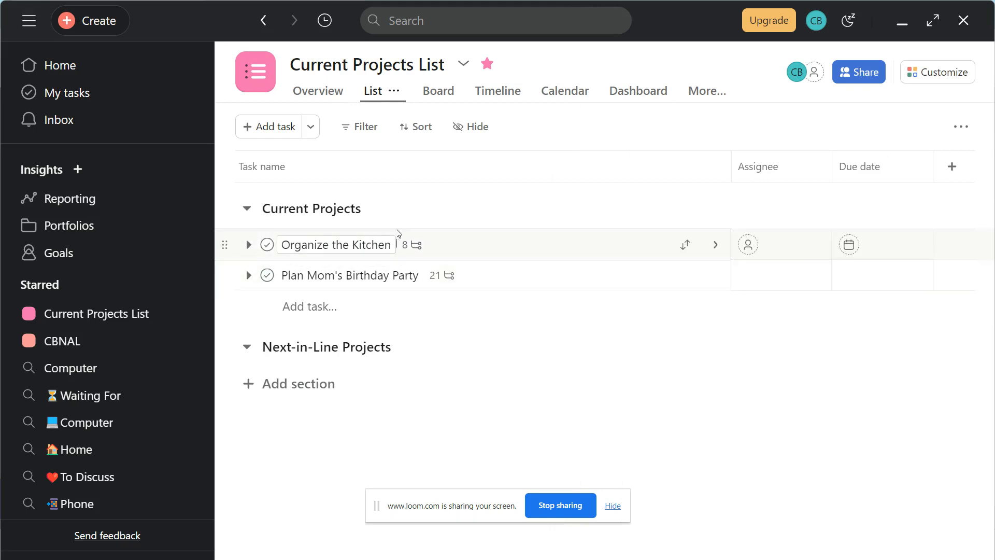
Step: Expand Organize the Kitchen in the project list, examine its subtasks down to Week 4, and collapse it again
{"action": "left_click", "coordinate": [248, 245]}
{"action": "scroll", "coordinate": [422, 317], "scroll_direction": "down", "scroll_amount": 3}
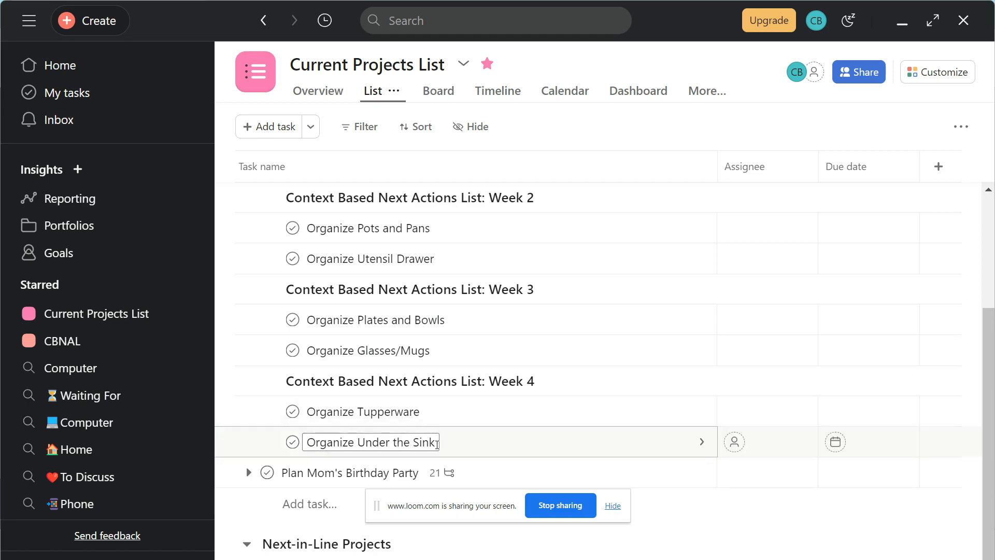
{"action": "scroll", "coordinate": [431, 429], "scroll_direction": "up", "scroll_amount": 3}
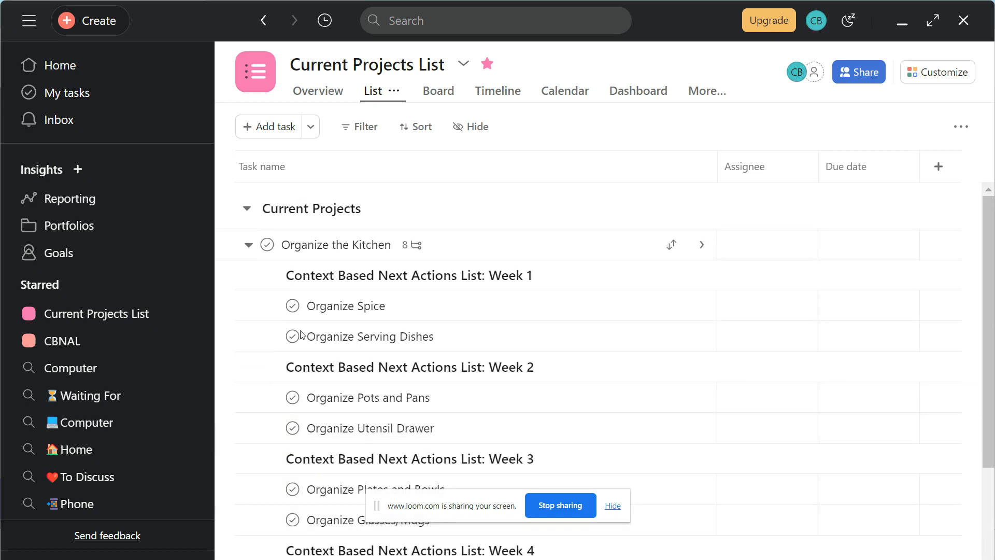
{"action": "left_click", "coordinate": [248, 246]}
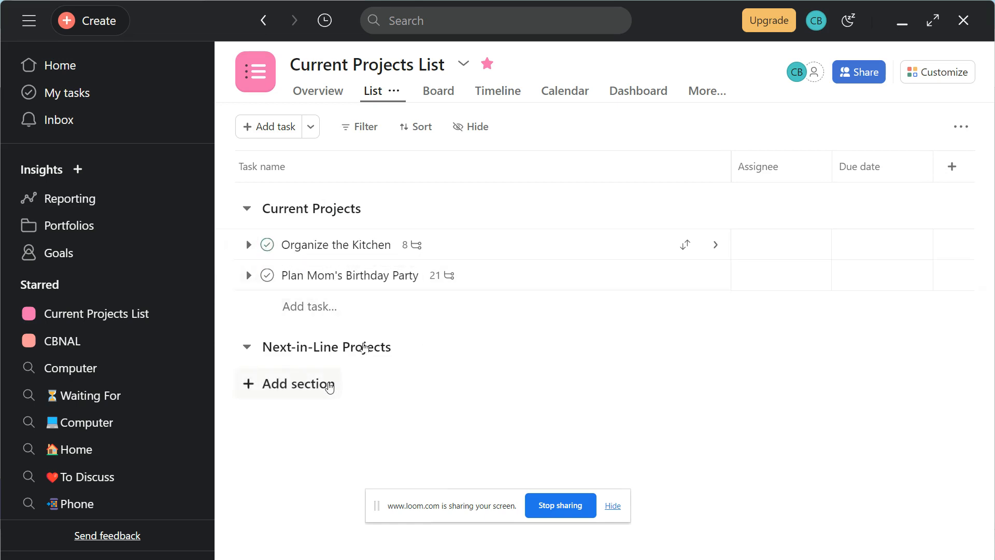
Step: Add an unnamed section at the end of the list and create the task "Organize the Pantry" under Next-in-Line Projects
{"action": "left_click", "coordinate": [329, 386]}
{"action": "left_click", "coordinate": [407, 348]}
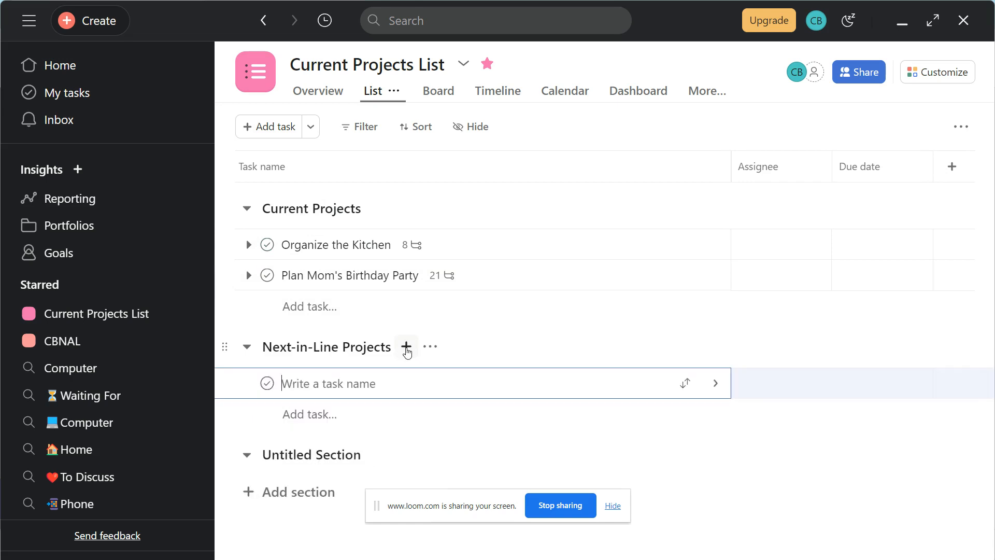
{"action": "type", "text": "j"}
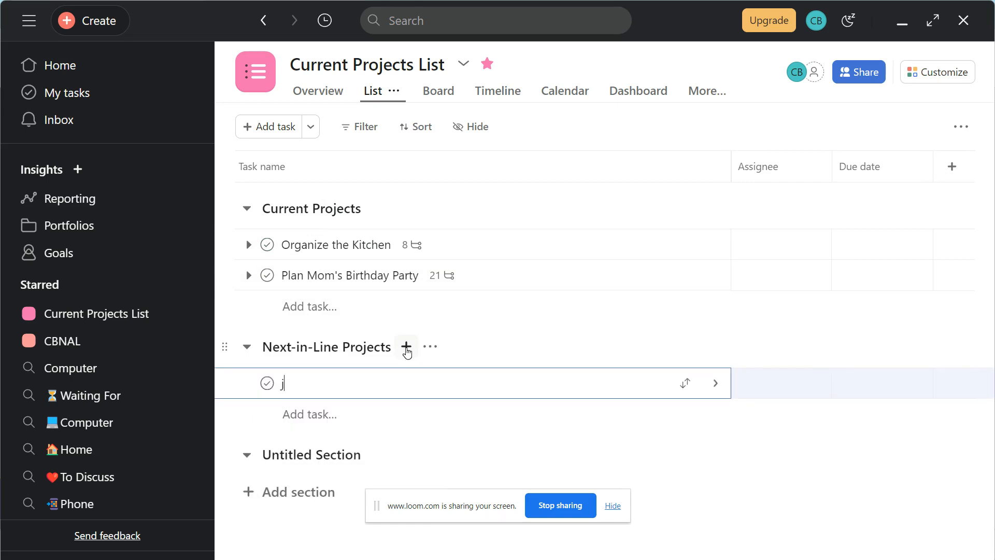
{"action": "key", "text": "BackSpace"}
{"action": "type", "text": "Organize the Pantry"}
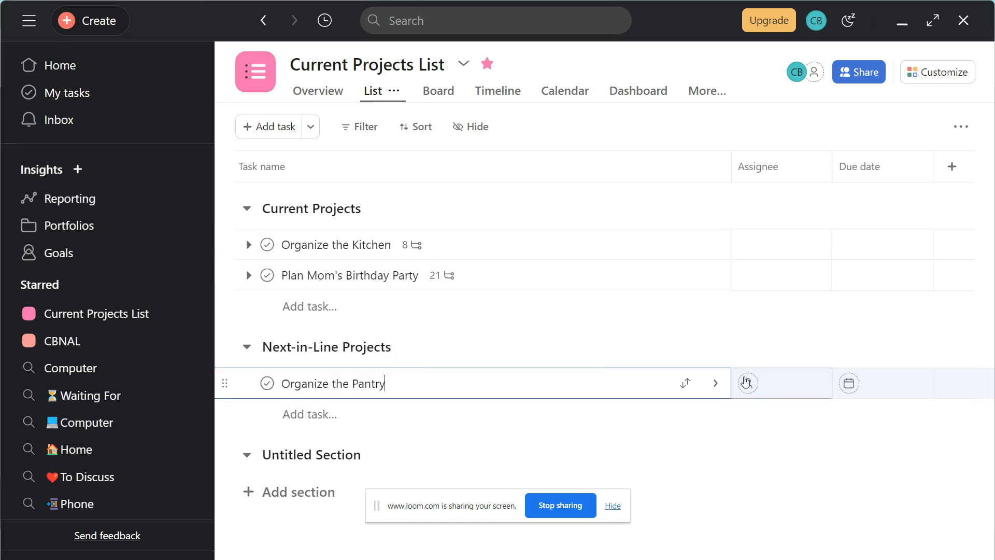
Step: Open the Organize the Pantry task in full-size view and add the subtasks "Organize Dry Goods" and "Organize Canned Goods"
{"action": "left_click", "coordinate": [715, 383]}
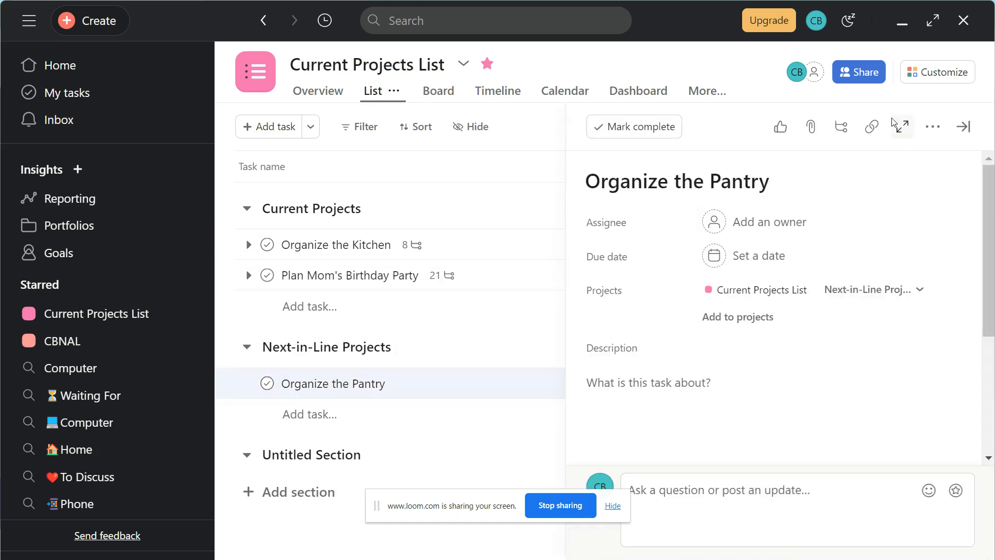
{"action": "left_click", "coordinate": [901, 126]}
{"action": "scroll", "coordinate": [477, 322], "scroll_direction": "down", "scroll_amount": 3}
{"action": "left_click", "coordinate": [260, 336]}
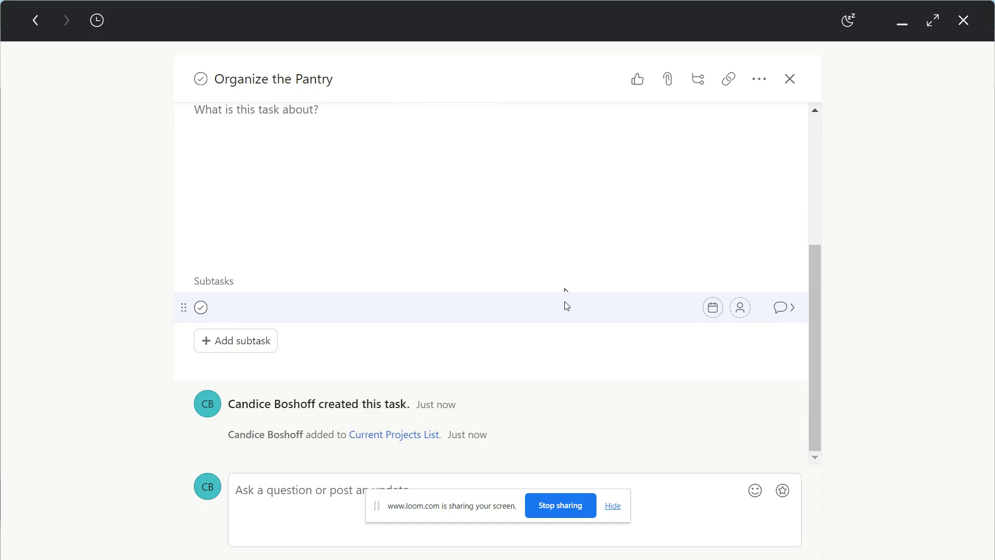
{"action": "type", "text": "Organize Dry Goods"}
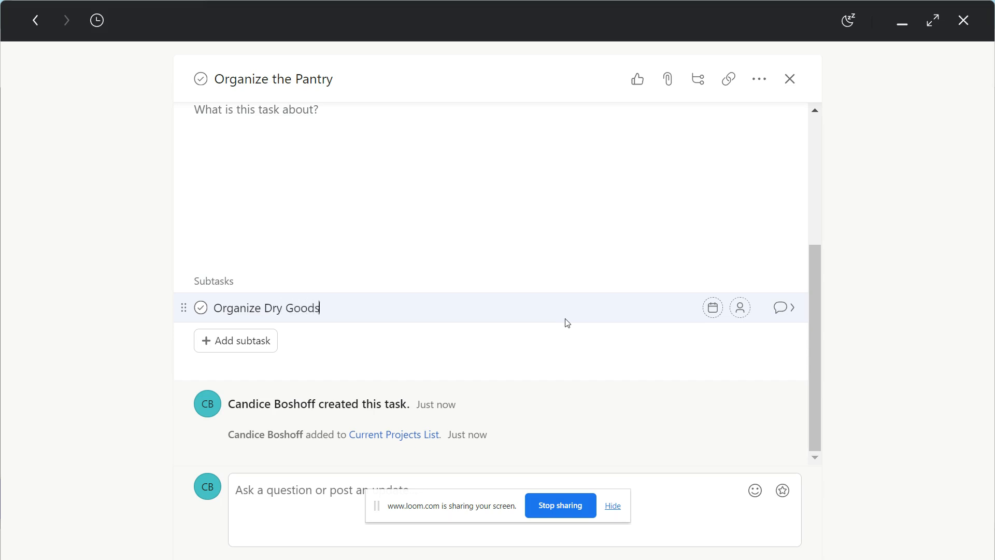
{"action": "key", "text": "Return"}
{"action": "type", "text": "Organize"}
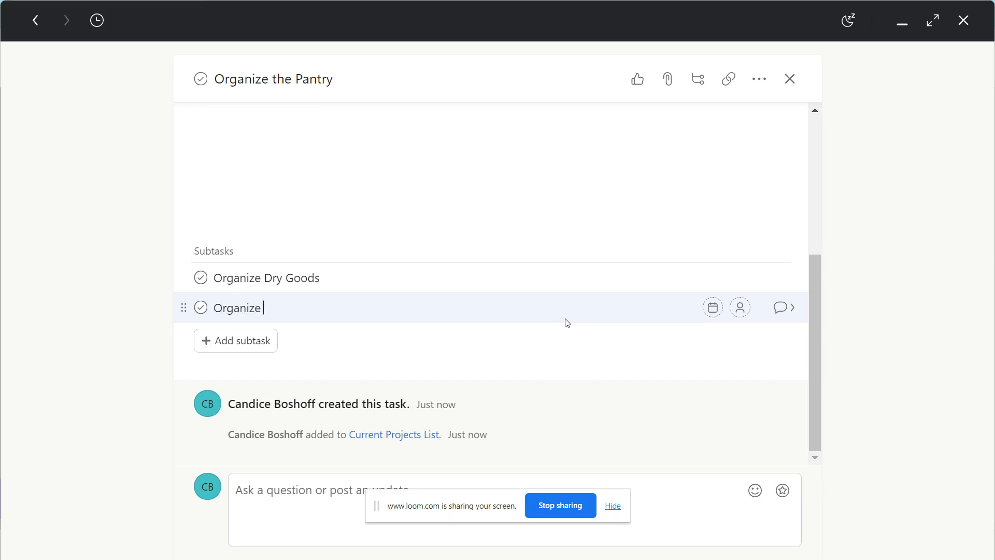
{"action": "type", "text": " Canned Goods"}
{"action": "key", "text": "Return"}
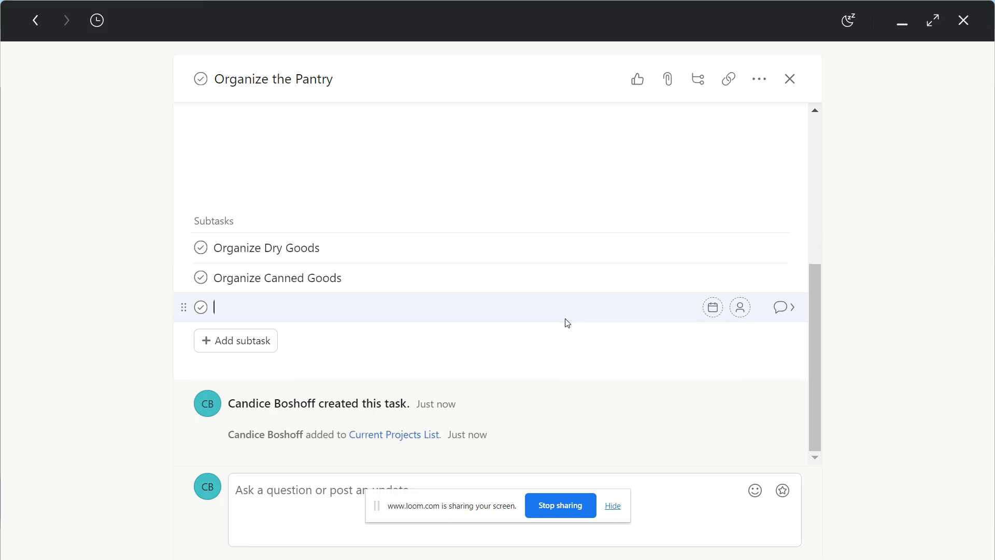
Step: Add the subtasks "Organize Breakfast Foods", "Organize Condiments", "Organize Snacks" and "Organize Oil & Vinegars" to the pantry task
{"action": "type", "text": "Organize Breakfast Foods"}
{"action": "key", "text": "Return"}
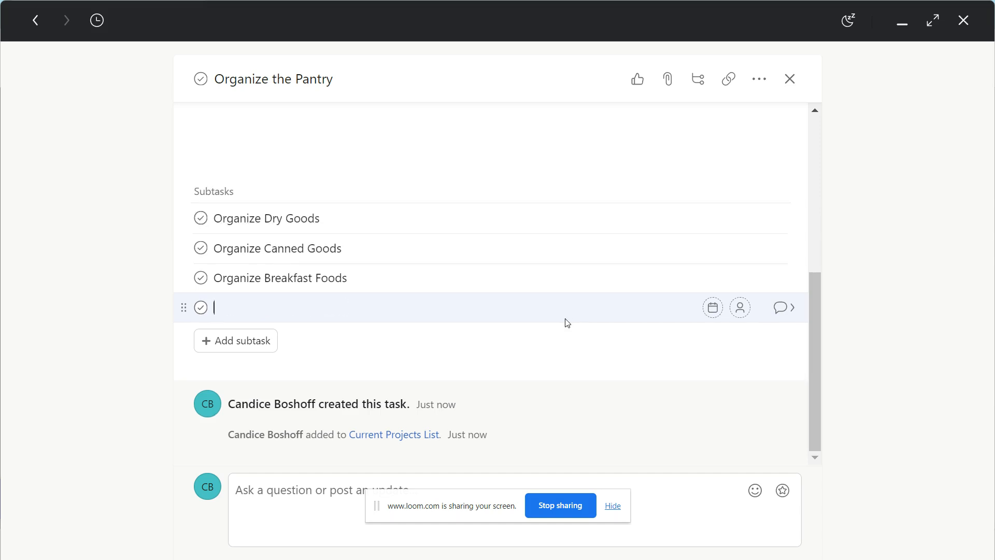
{"action": "type", "text": "Organize Condiments"}
{"action": "key", "text": "Return"}
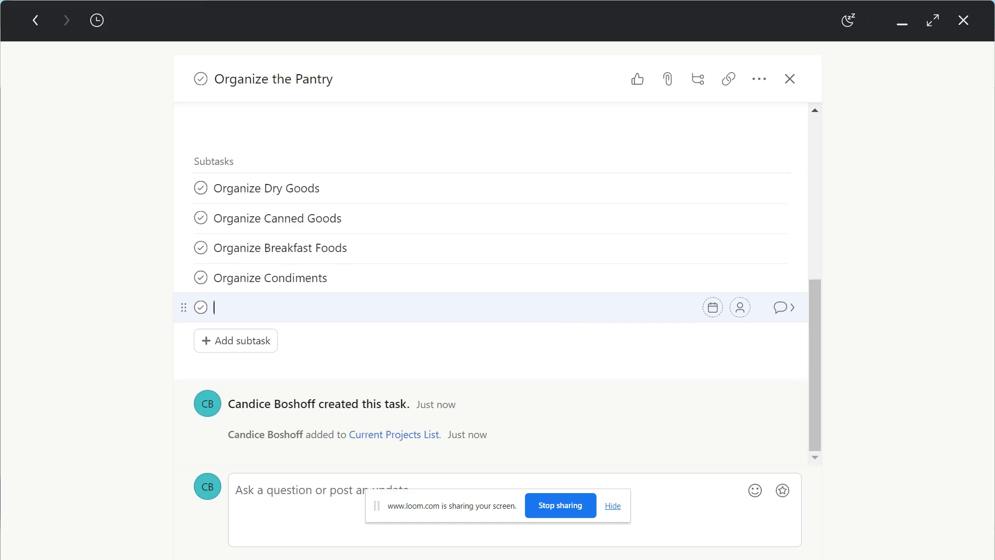
{"action": "type", "text": "Organize Snacks"}
{"action": "key", "text": "Return"}
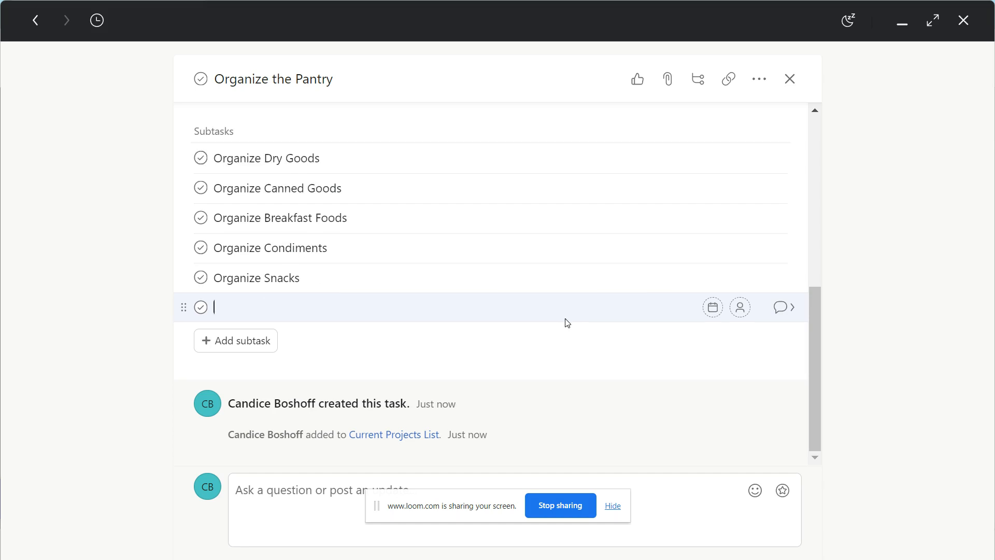
{"action": "type", "text": "Organize"}
{"action": "type", "text": "Oil & Vinegars"}
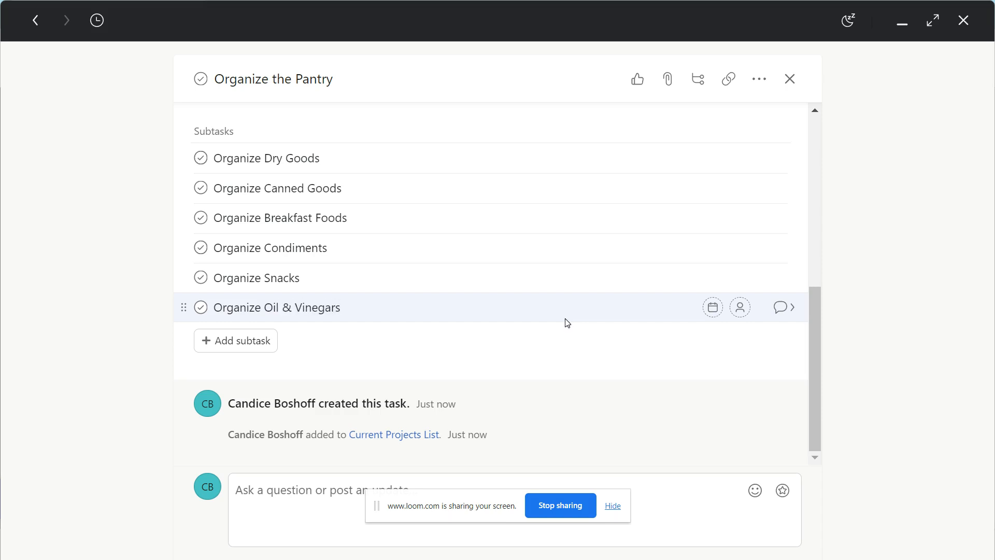
{"action": "scroll", "coordinate": [519, 282], "scroll_direction": "up", "scroll_amount": 2}
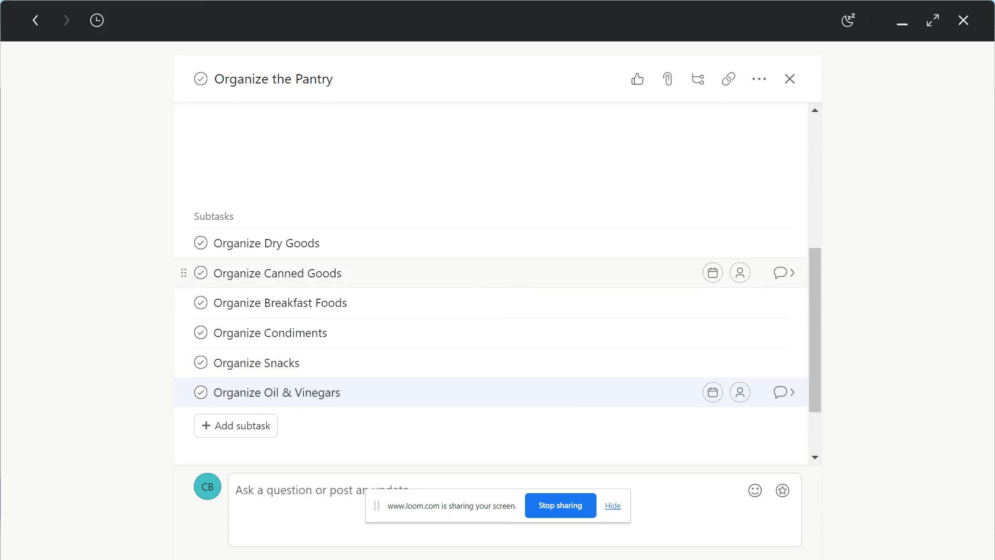
Step: Review the pantry subtasks, leave the full-size task view, and close the Organize the Pantry details to return to the project list
{"action": "scroll", "coordinate": [453, 328], "scroll_direction": "up", "scroll_amount": 2}
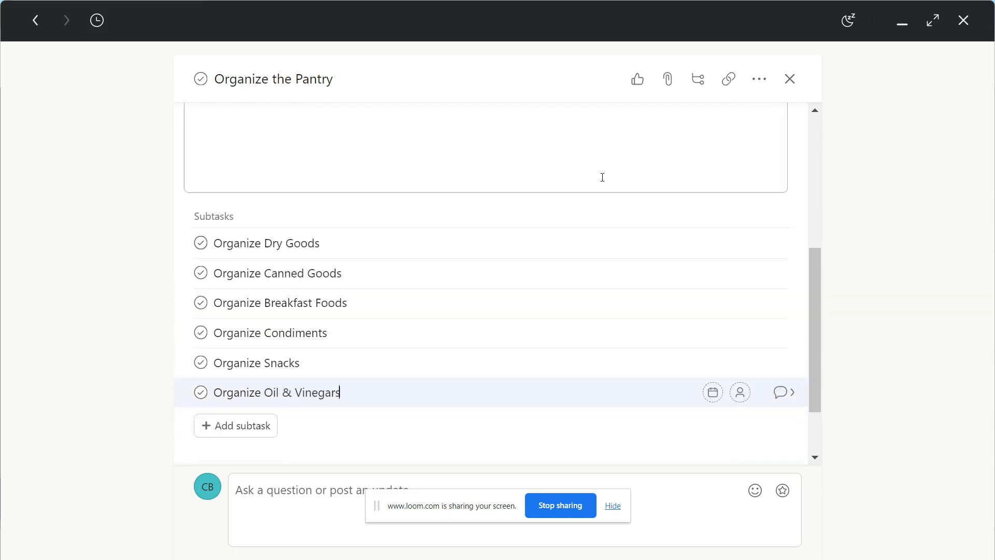
{"action": "scroll", "coordinate": [489, 231], "scroll_direction": "down", "scroll_amount": 3}
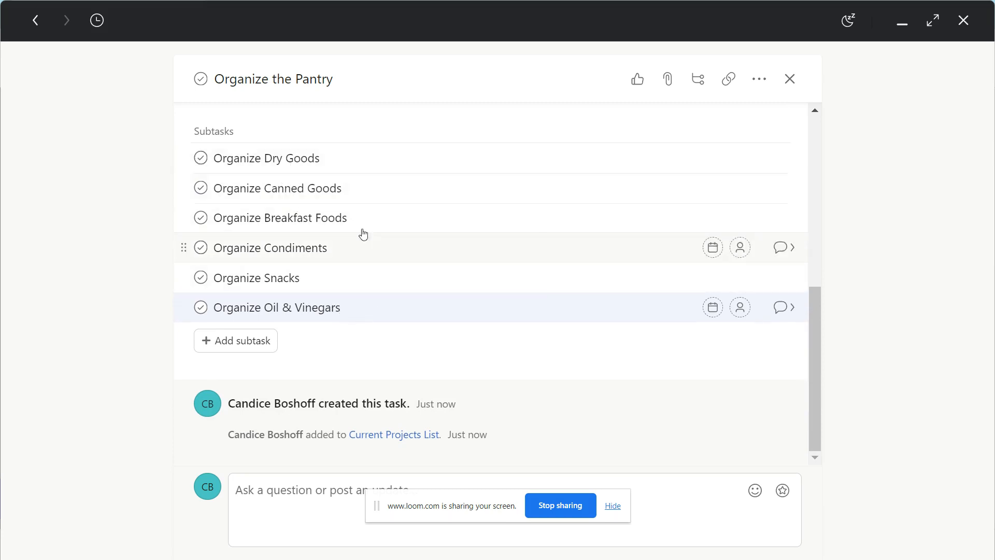
{"action": "left_click", "coordinate": [35, 20]}
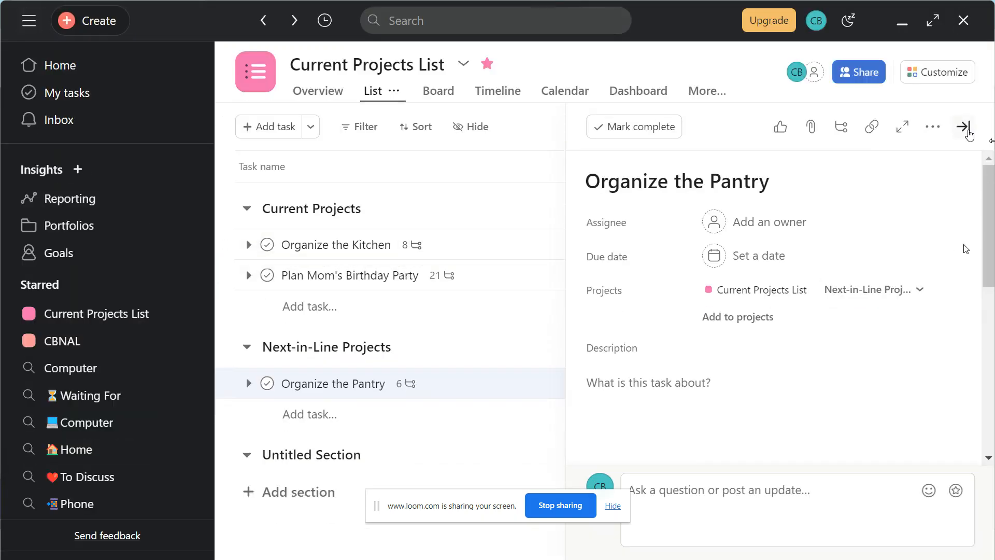
{"action": "left_click", "coordinate": [963, 127]}
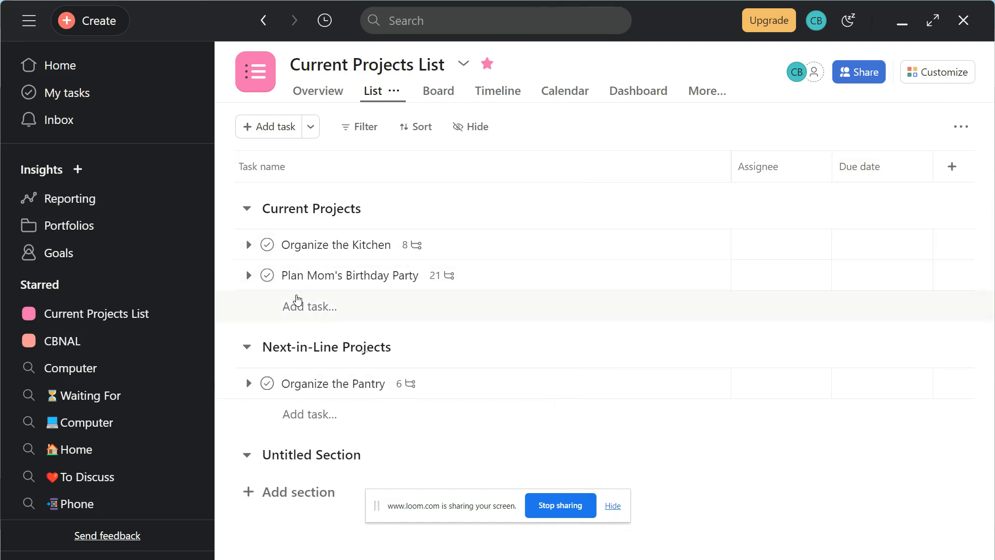
Step: Expand Plan Mom's Birthday Party in the project list and examine its subtasks from Week 1 through Week 4 and Calendar Triggers
{"action": "left_click", "coordinate": [248, 275]}
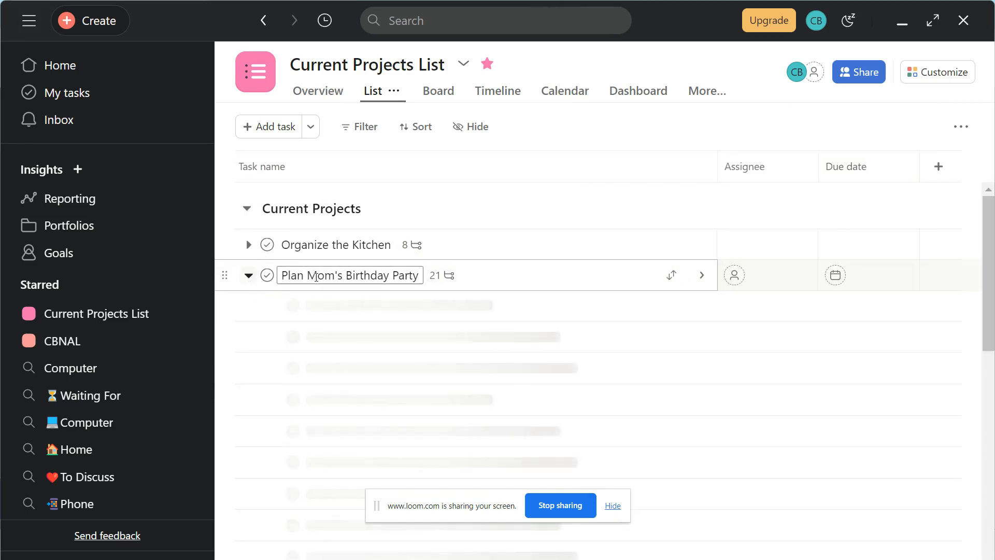
{"action": "scroll", "coordinate": [458, 295], "scroll_direction": "down", "scroll_amount": 2}
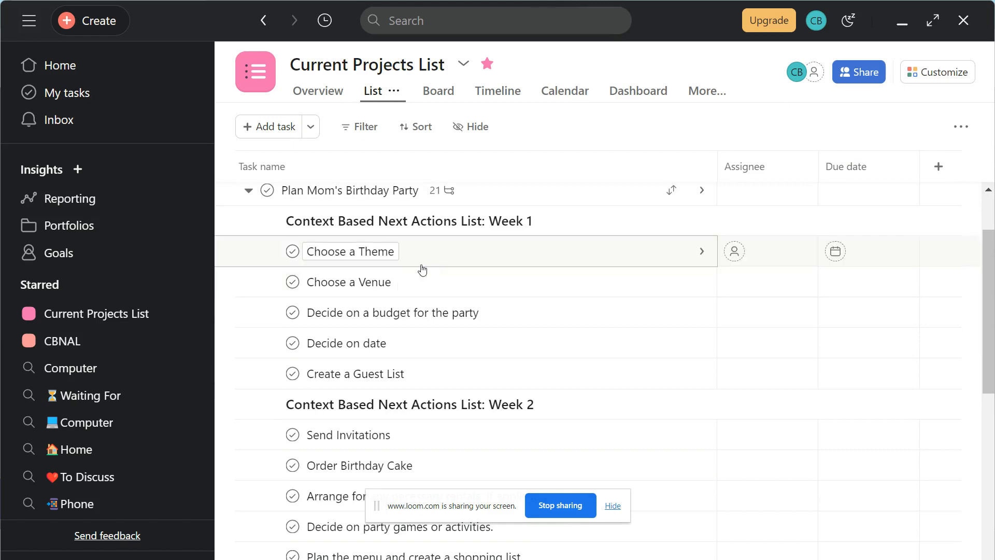
{"action": "scroll", "coordinate": [390, 321], "scroll_direction": "down", "scroll_amount": 2}
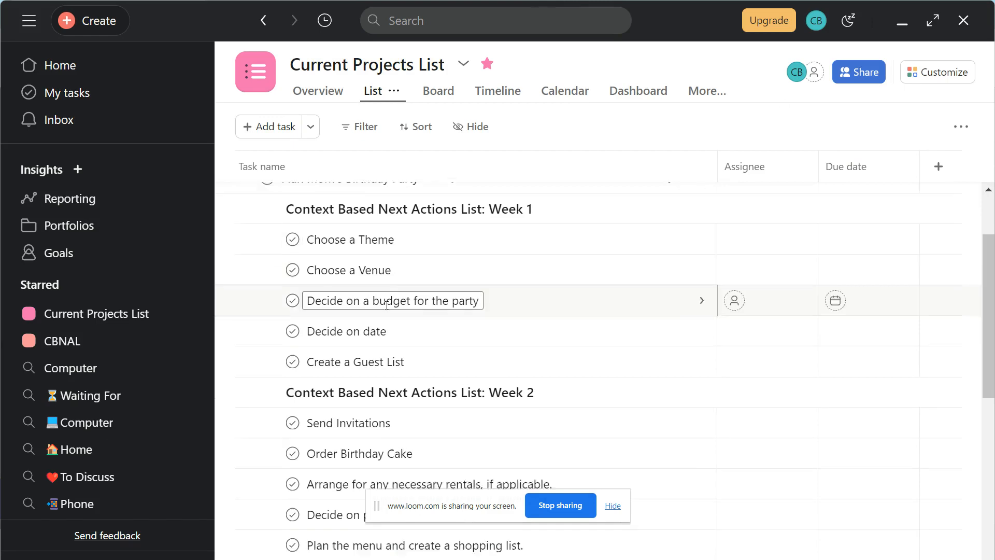
{"action": "scroll", "coordinate": [390, 352], "scroll_direction": "down", "scroll_amount": 6}
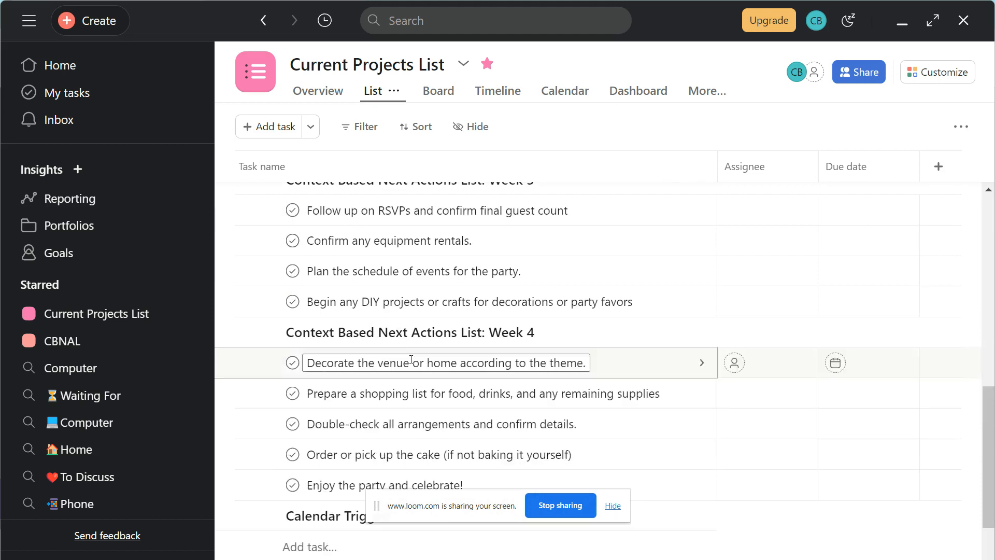
{"action": "scroll", "coordinate": [411, 360], "scroll_direction": "down", "scroll_amount": 2}
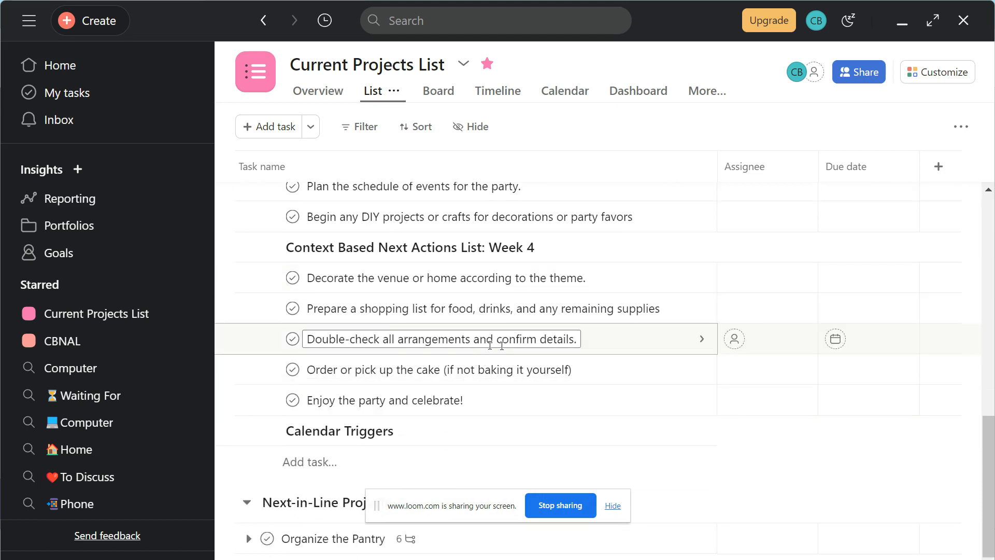
{"action": "scroll", "coordinate": [449, 311], "scroll_direction": "up", "scroll_amount": 9}
{"action": "scroll", "coordinate": [447, 311], "scroll_direction": "up", "scroll_amount": 2}
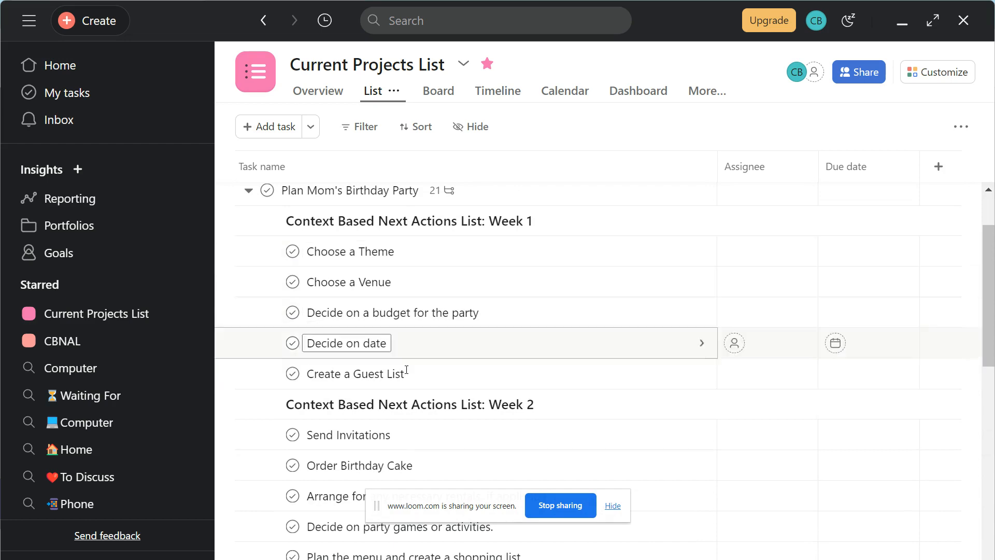
{"action": "scroll", "coordinate": [405, 275], "scroll_direction": "down", "scroll_amount": 10}
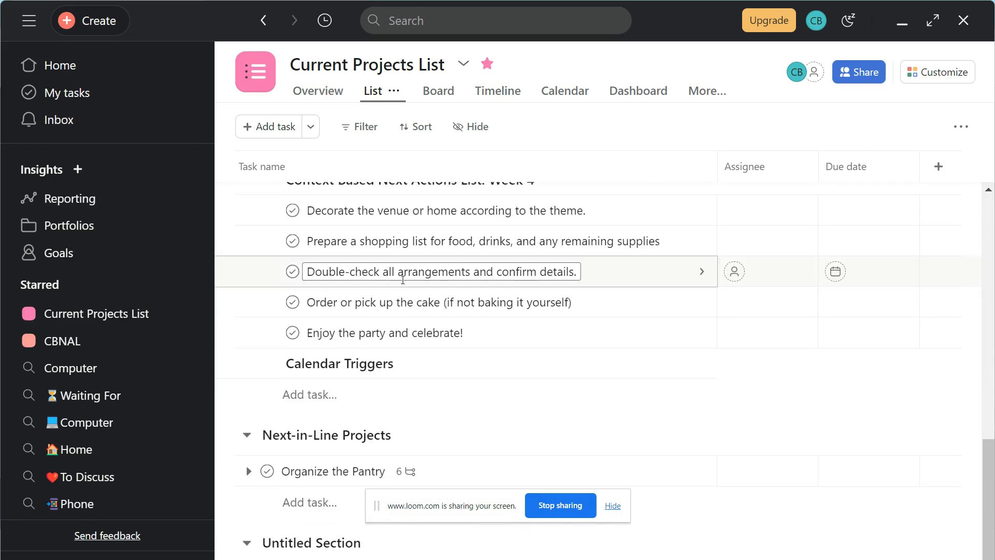
{"action": "scroll", "coordinate": [396, 305], "scroll_direction": "up", "scroll_amount": 10}
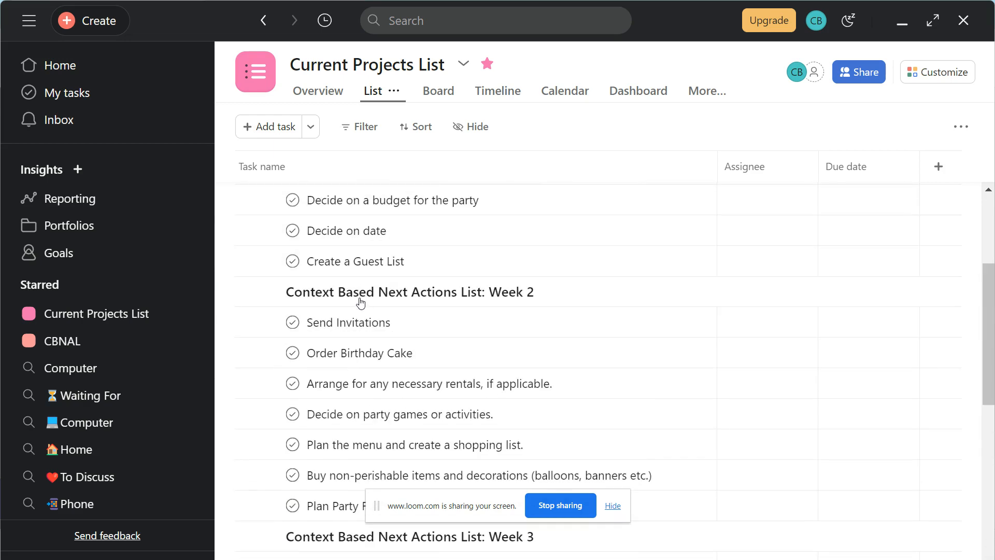
{"action": "scroll", "coordinate": [384, 332], "scroll_direction": "down", "scroll_amount": 5}
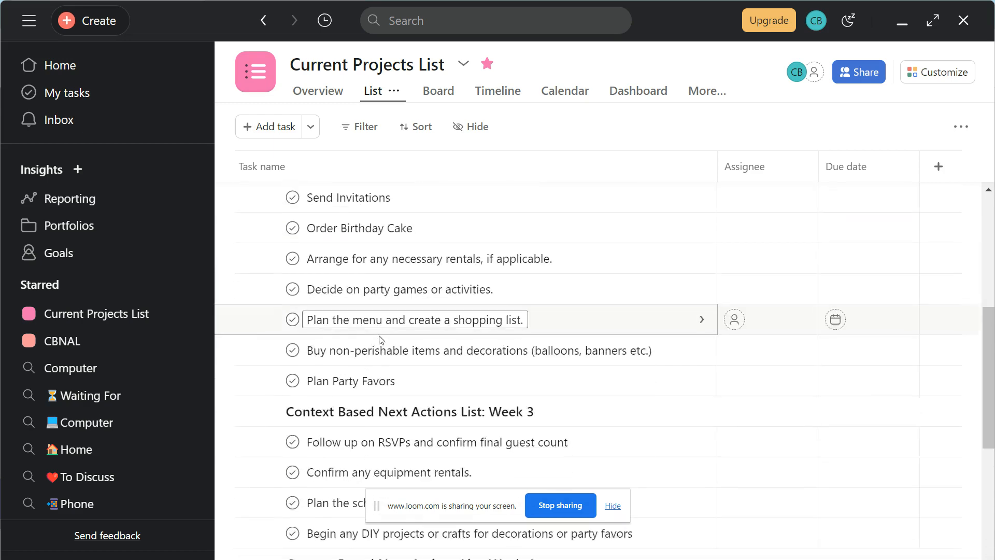
{"action": "scroll", "coordinate": [383, 339], "scroll_direction": "down", "scroll_amount": 3}
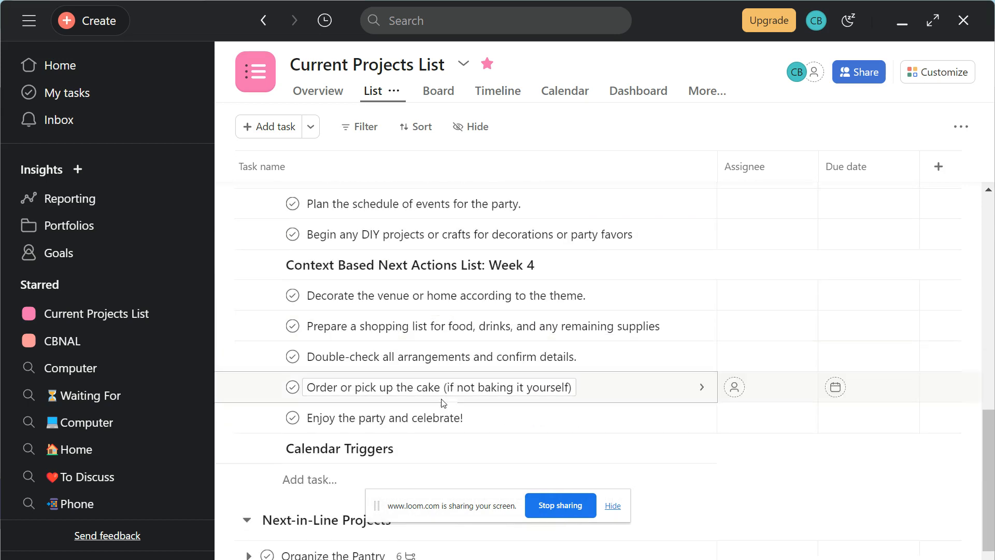
{"action": "scroll", "coordinate": [438, 413], "scroll_direction": "up", "scroll_amount": 2}
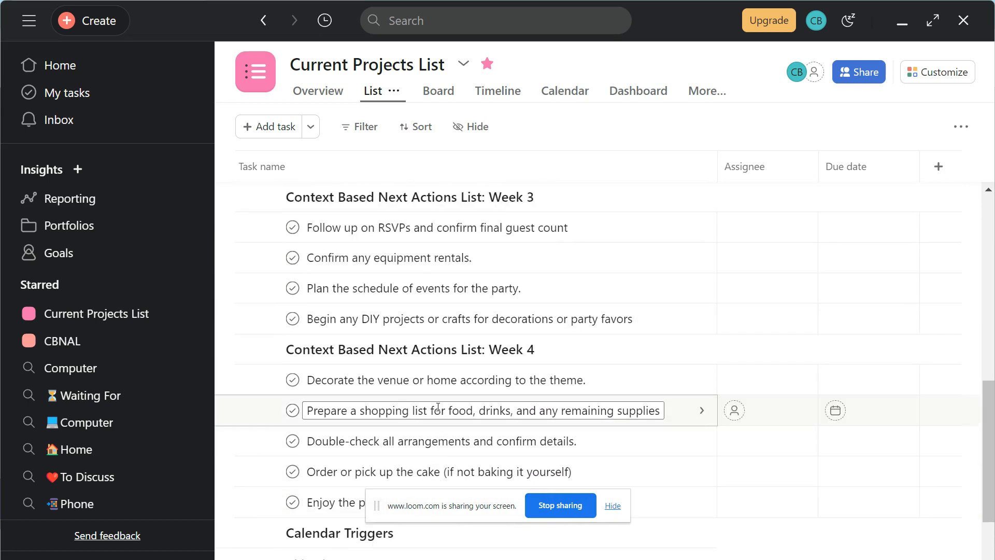
{"action": "scroll", "coordinate": [439, 409], "scroll_direction": "up", "scroll_amount": 2}
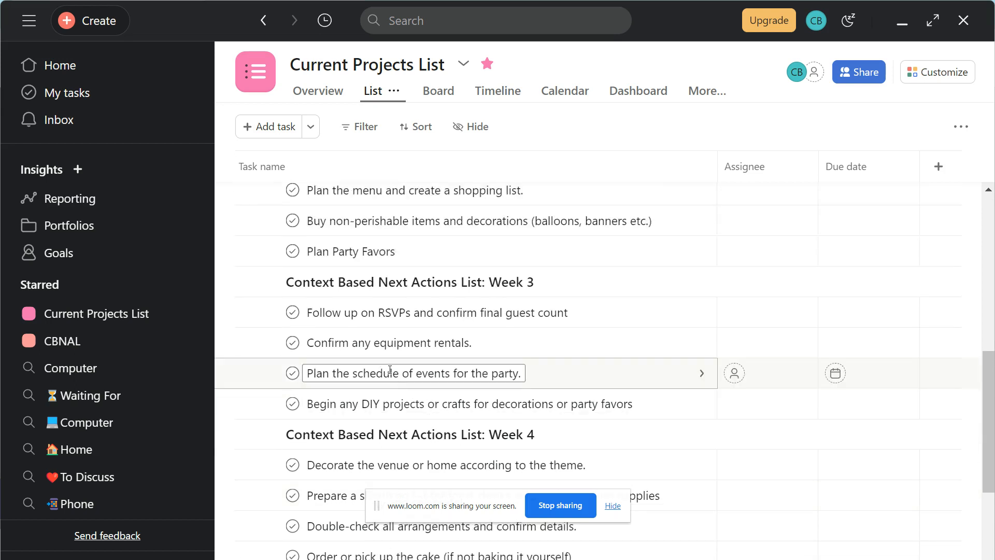
{"action": "scroll", "coordinate": [390, 370], "scroll_direction": "down", "scroll_amount": 2}
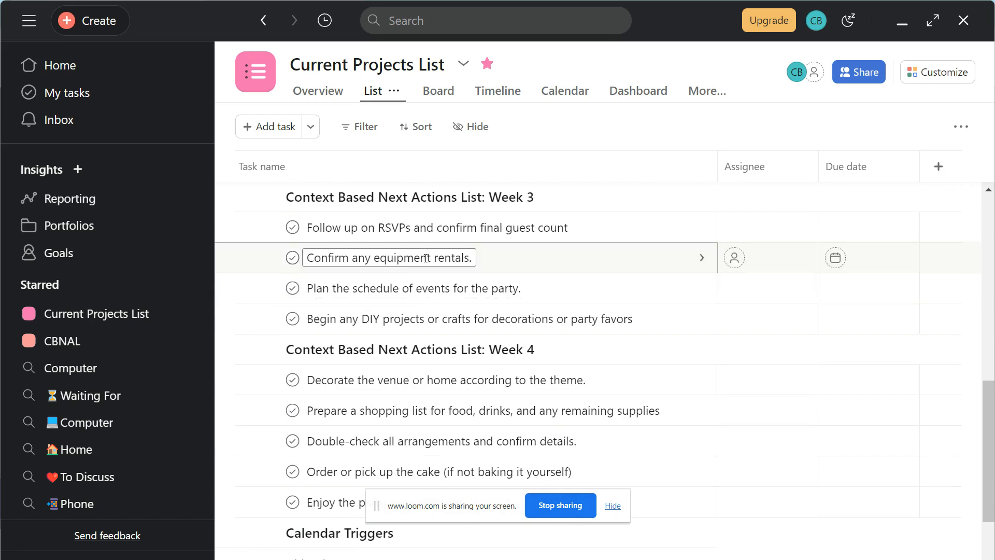
{"action": "scroll", "coordinate": [426, 258], "scroll_direction": "up", "scroll_amount": 4}
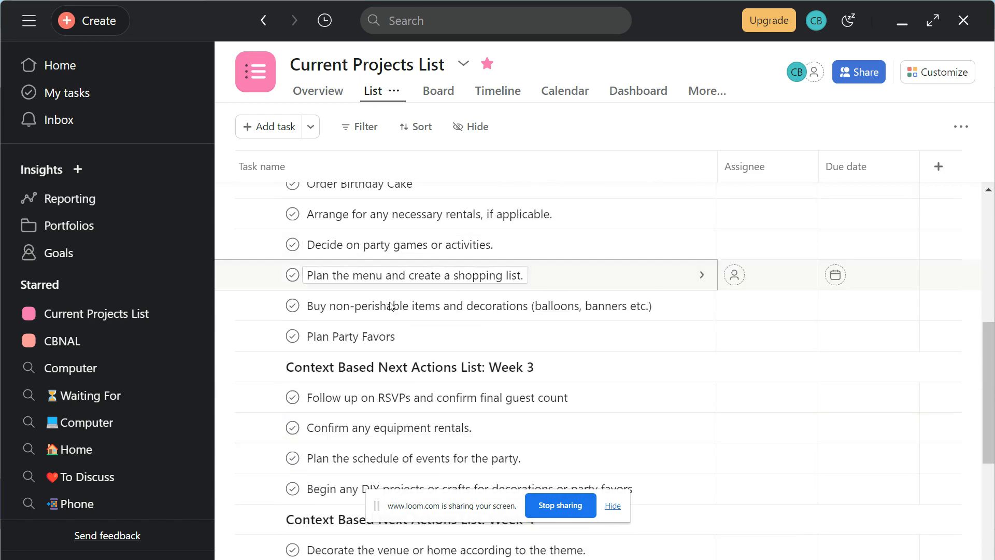
{"action": "scroll", "coordinate": [555, 343], "scroll_direction": "up", "scroll_amount": 4}
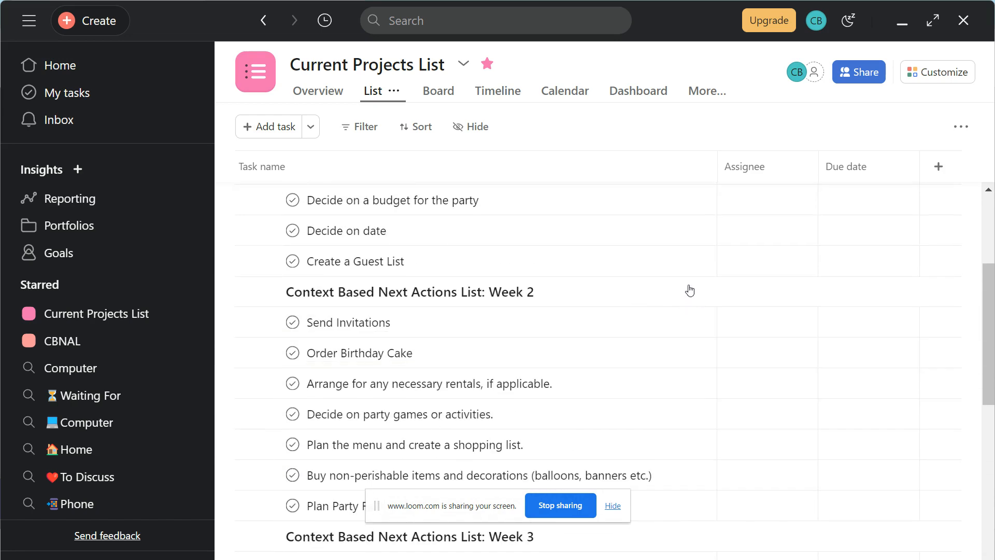
{"action": "scroll", "coordinate": [686, 289], "scroll_direction": "up", "scroll_amount": 4}
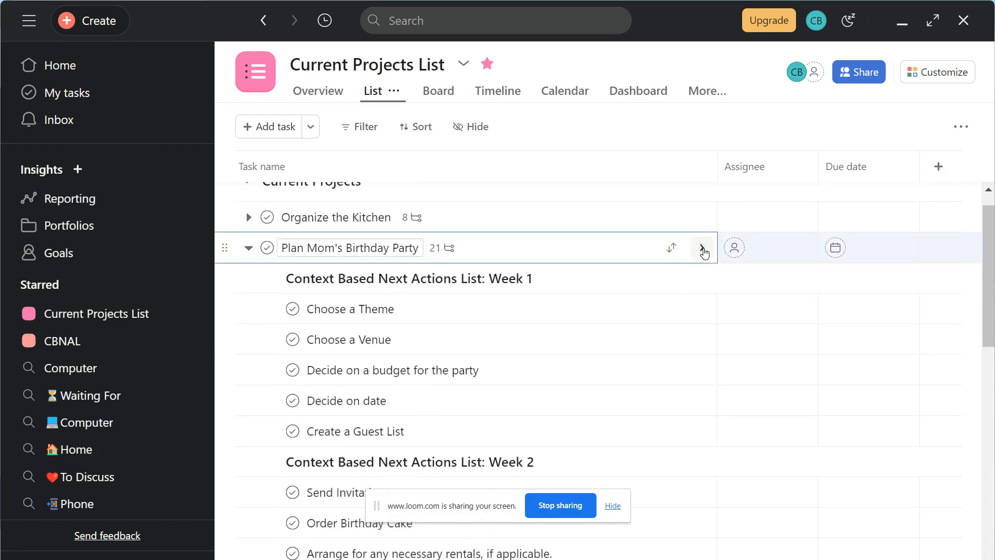
Step: Open Plan Mom's Birthday Party in full-size view and set the due date of its Order Birthday Cake subtask to 11 July 2023
{"action": "left_click", "coordinate": [702, 249]}
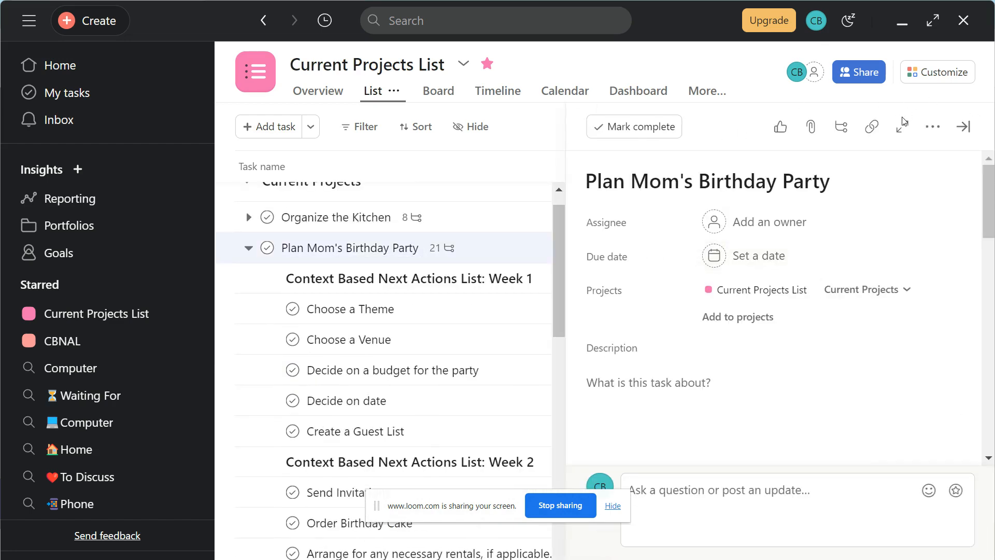
{"action": "left_click", "coordinate": [902, 126]}
{"action": "scroll", "coordinate": [646, 264], "scroll_direction": "down", "scroll_amount": 5}
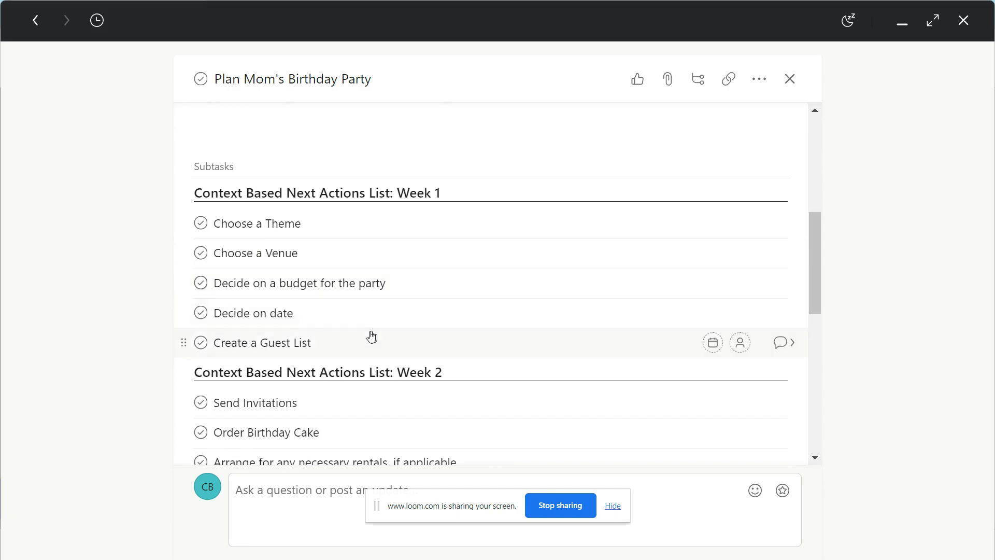
{"action": "scroll", "coordinate": [372, 337], "scroll_direction": "down", "scroll_amount": 3}
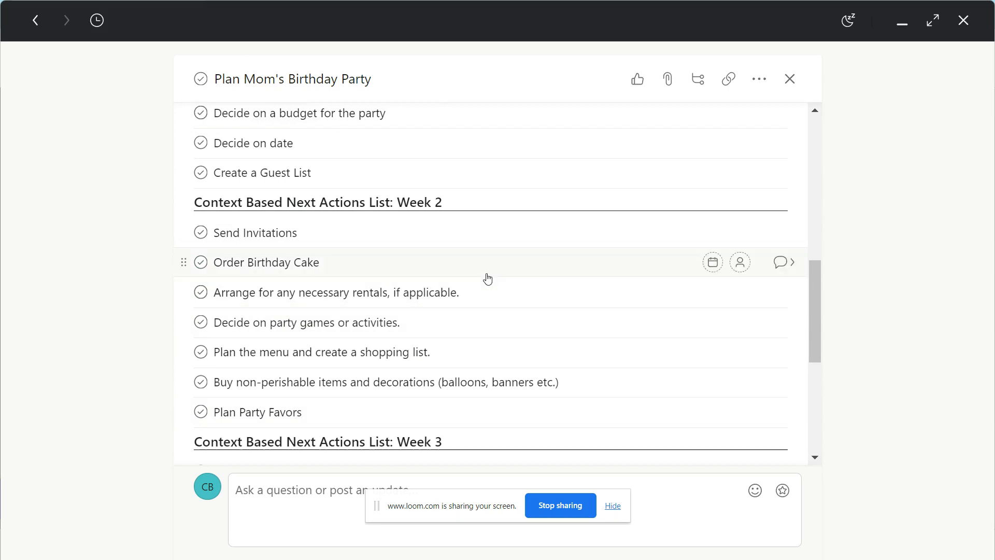
{"action": "left_click", "coordinate": [713, 262]}
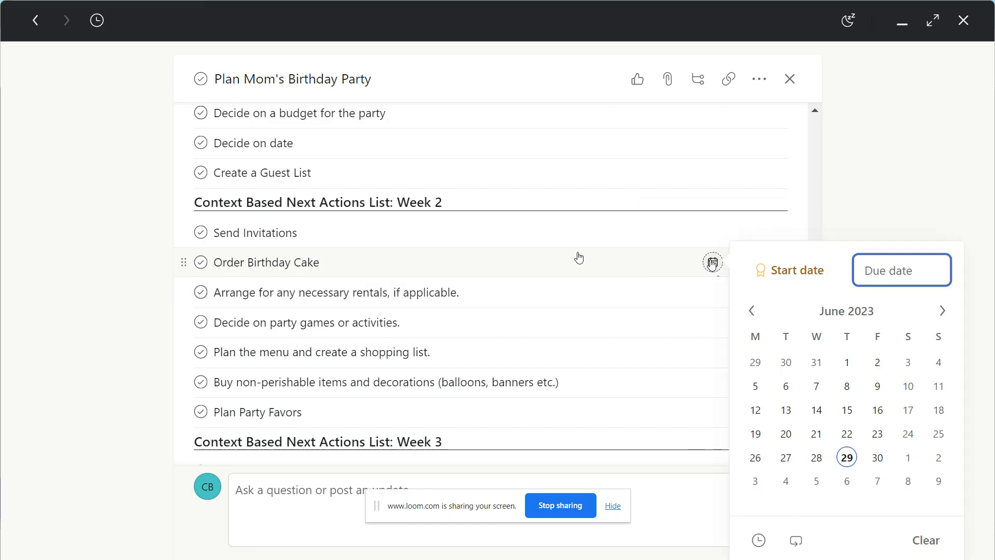
{"action": "left_click", "coordinate": [942, 310]}
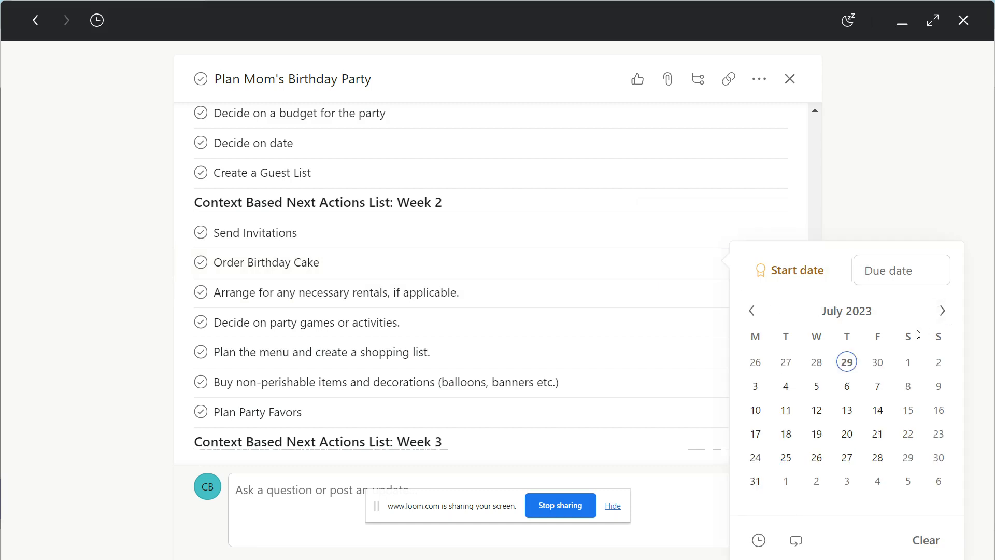
{"action": "left_click", "coordinate": [790, 412]}
{"action": "left_click", "coordinate": [862, 185]}
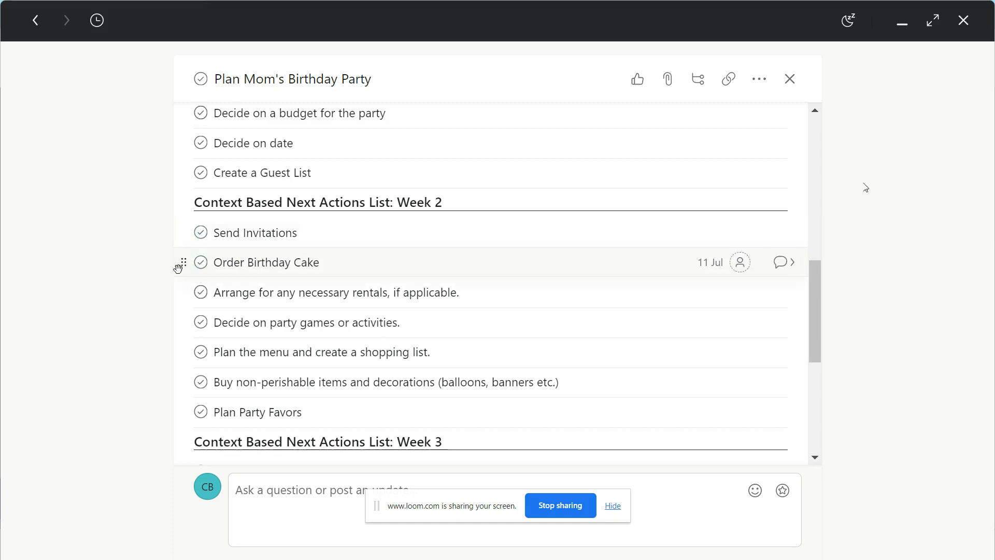
Step: Load the remaining party subtasks and move Order Birthday Cake from Week 2 into the Calendar Triggers section
{"action": "left_click_drag", "start_coordinate": [178, 268], "coordinate": [278, 386]}
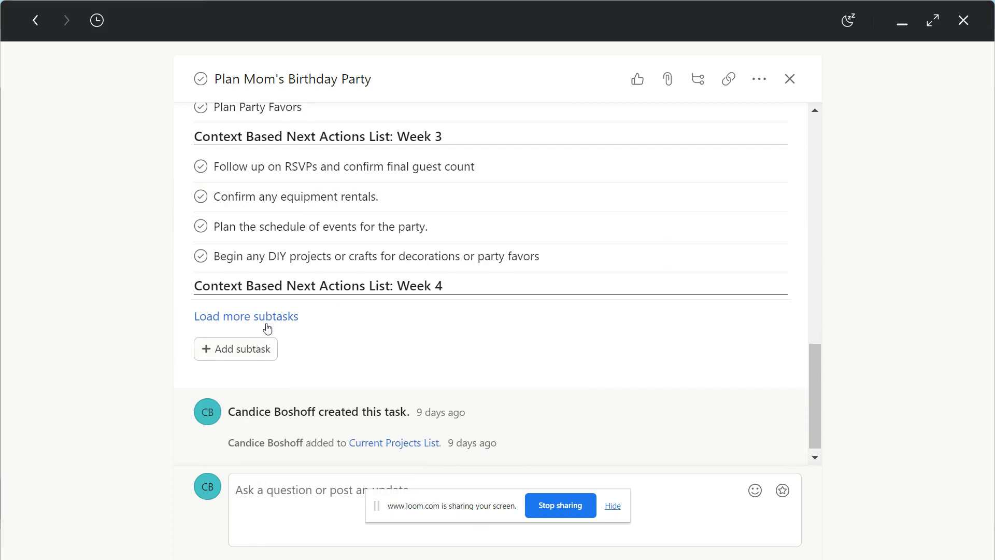
{"action": "left_click", "coordinate": [267, 319]}
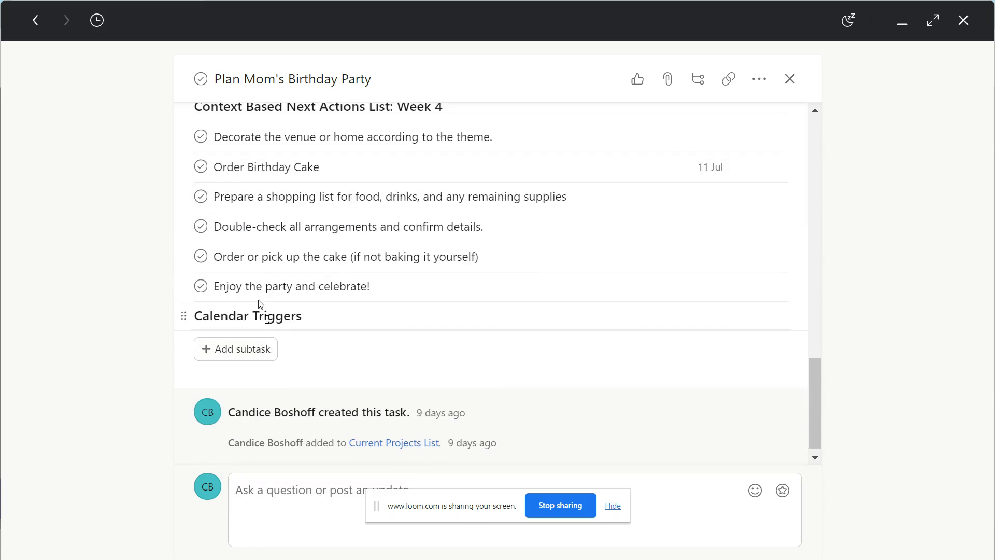
{"action": "left_click_drag", "start_coordinate": [184, 166], "coordinate": [228, 319]}
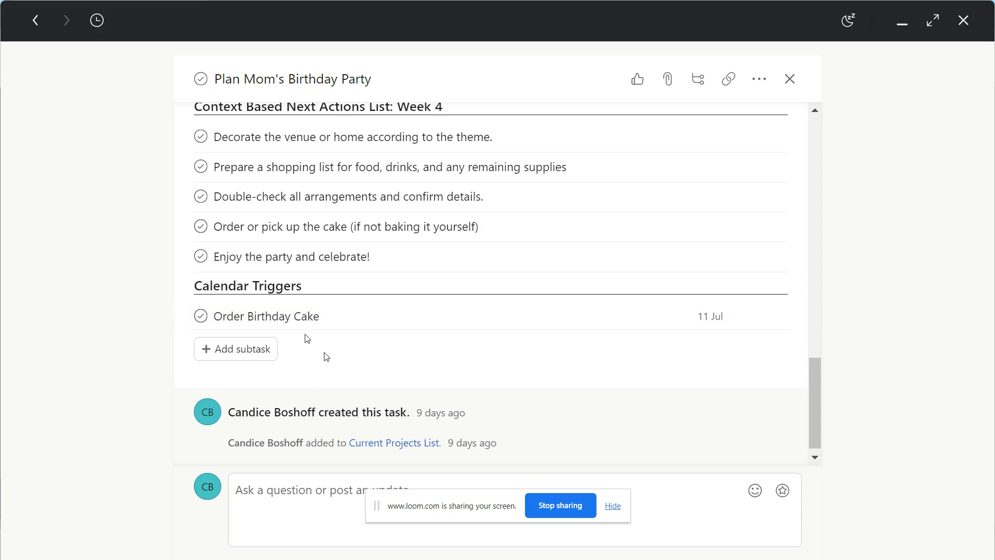
Step: Examine the birthday party's weekly next-action sections from Week 1 through Week 4 in the full-size task view
{"action": "scroll", "coordinate": [366, 373], "scroll_direction": "up", "scroll_amount": 6}
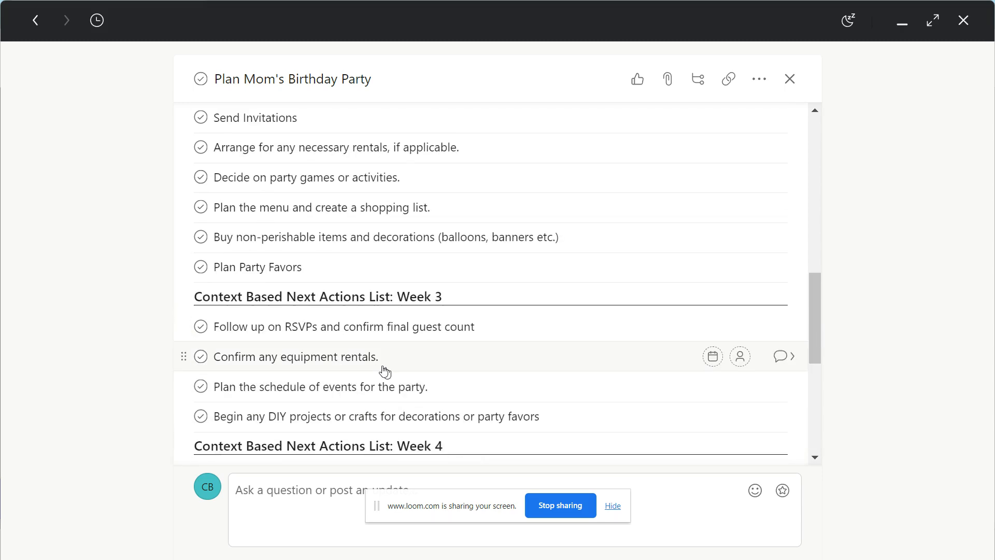
{"action": "scroll", "coordinate": [384, 372], "scroll_direction": "up", "scroll_amount": 3}
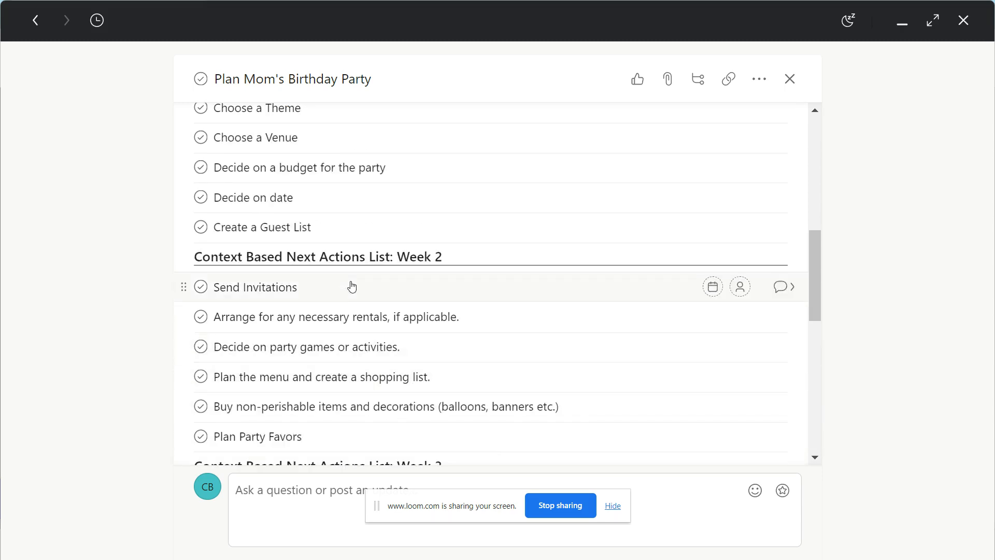
{"action": "scroll", "coordinate": [351, 287], "scroll_direction": "up", "scroll_amount": 5}
{"action": "scroll", "coordinate": [352, 286], "scroll_direction": "down", "scroll_amount": 6}
{"action": "scroll", "coordinate": [351, 286], "scroll_direction": "up", "scroll_amount": 2}
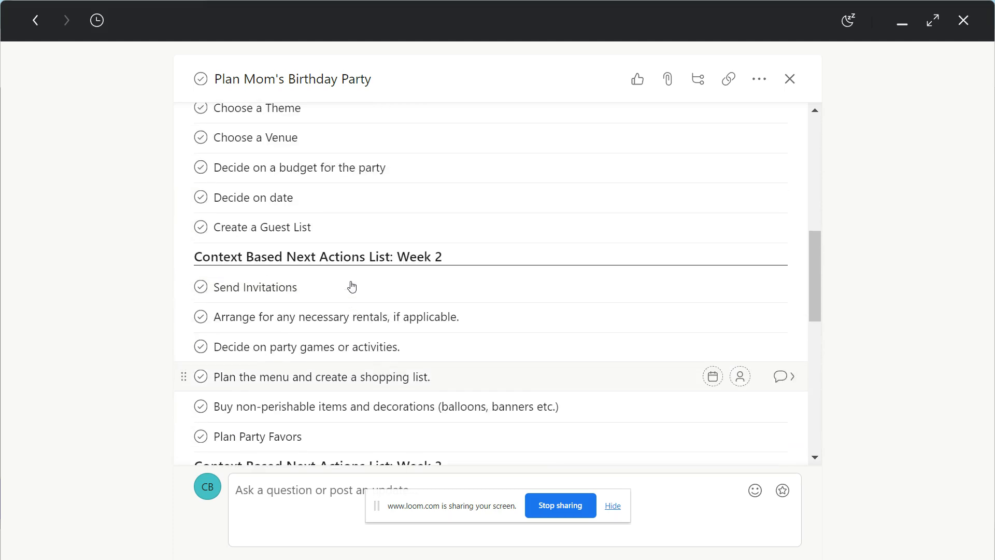
{"action": "scroll", "coordinate": [334, 292], "scroll_direction": "down", "scroll_amount": 3}
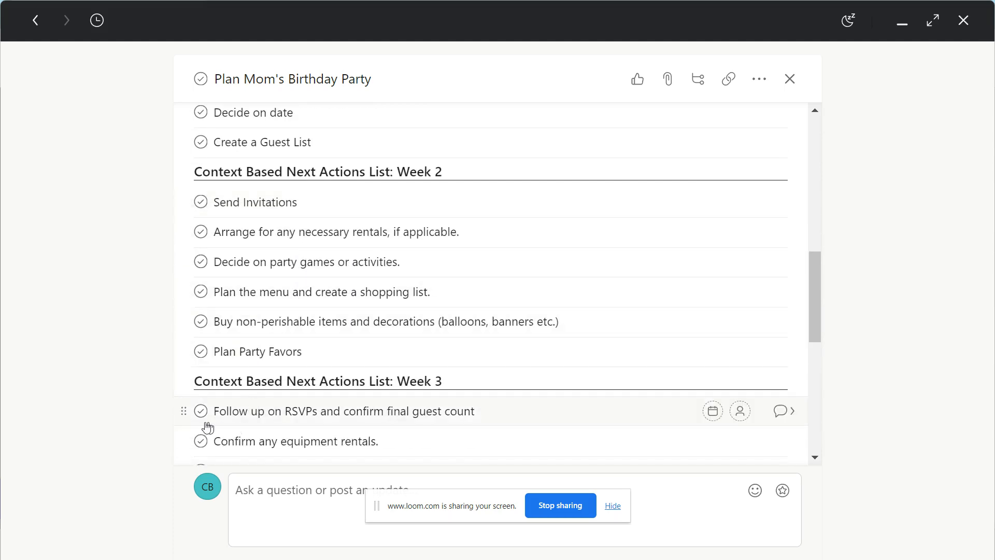
{"action": "scroll", "coordinate": [332, 285], "scroll_direction": "up", "scroll_amount": 6}
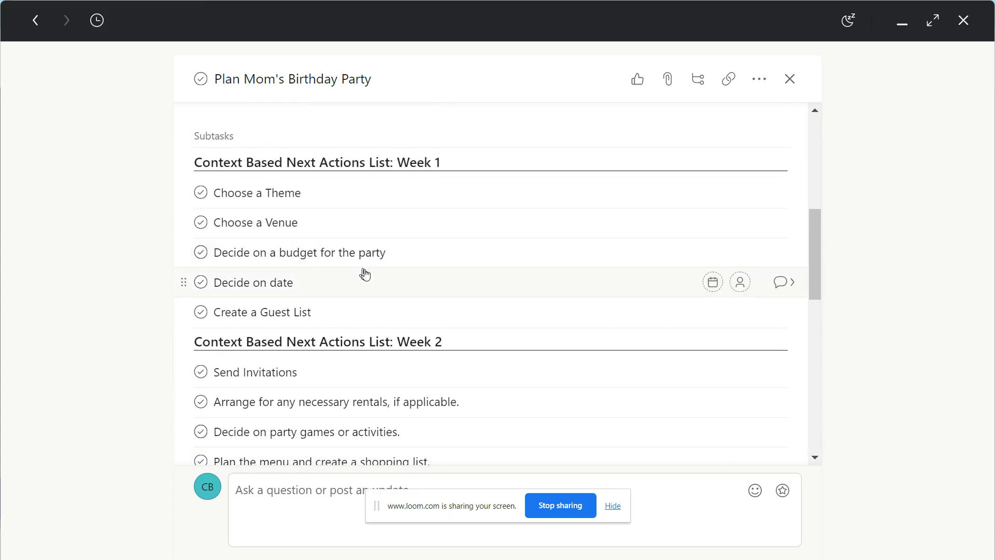
{"action": "scroll", "coordinate": [367, 275], "scroll_direction": "down", "scroll_amount": 12}
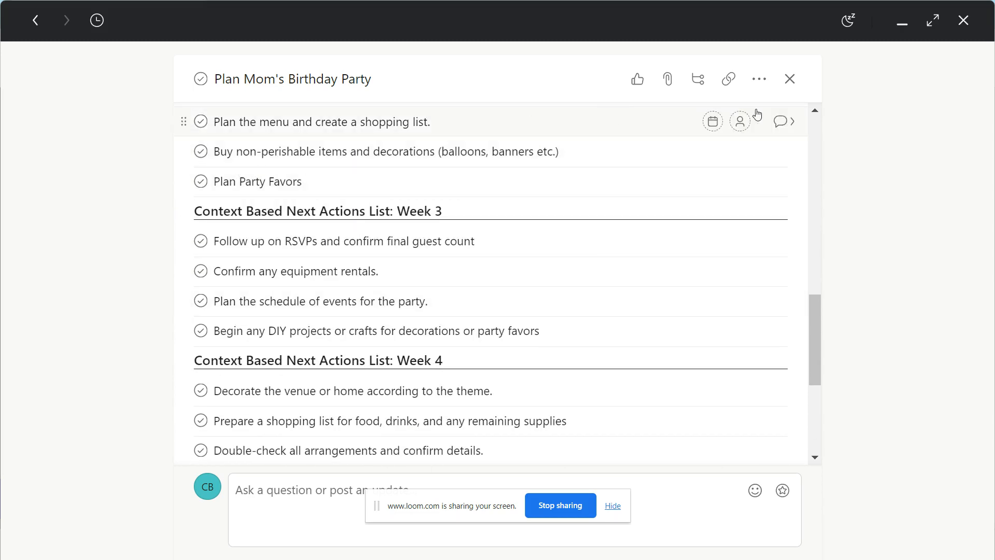
Step: Close the birthday party task, expand Organize the Kitchen's subtasks in the project list and open that task's details
{"action": "left_click", "coordinate": [790, 79]}
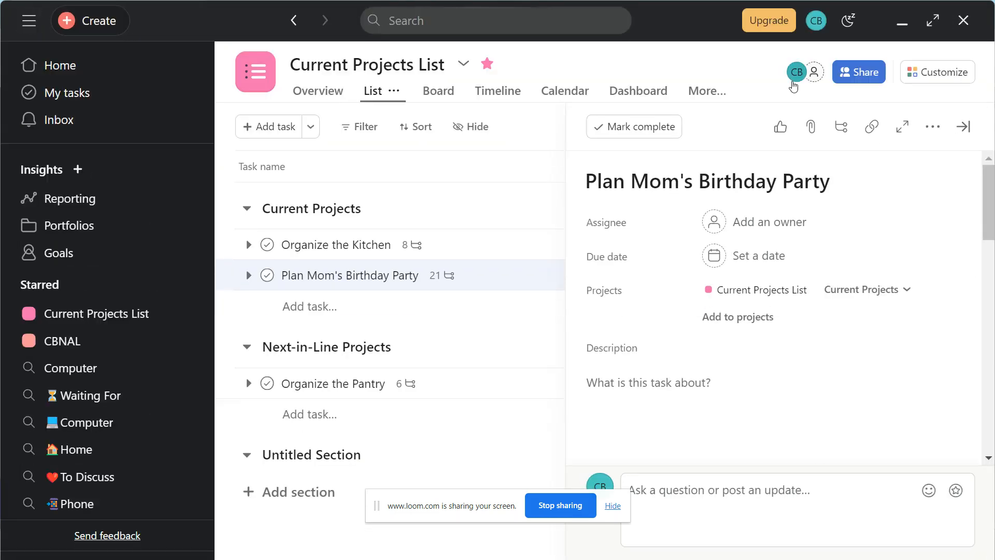
{"action": "left_click", "coordinate": [959, 127]}
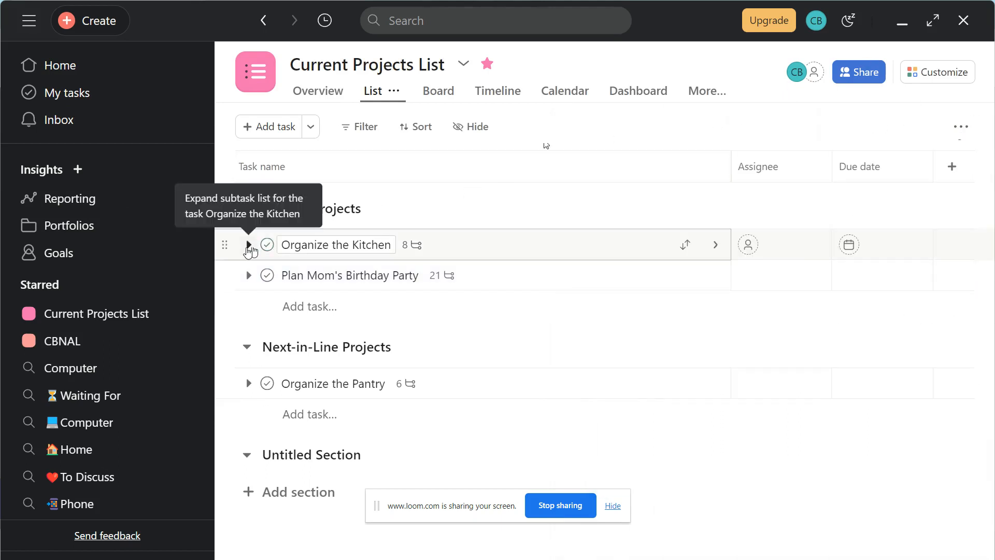
{"action": "left_click", "coordinate": [248, 245]}
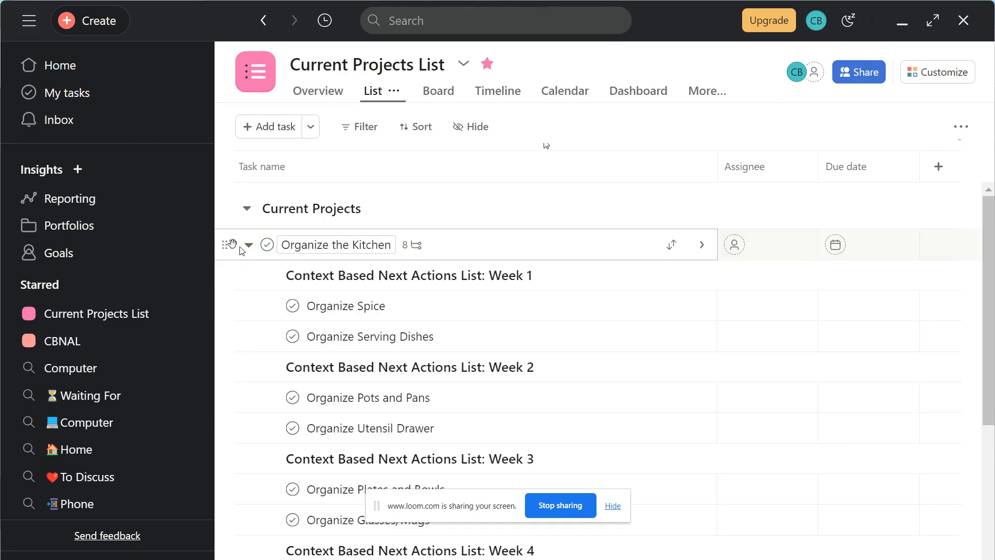
{"action": "left_click", "coordinate": [248, 245]}
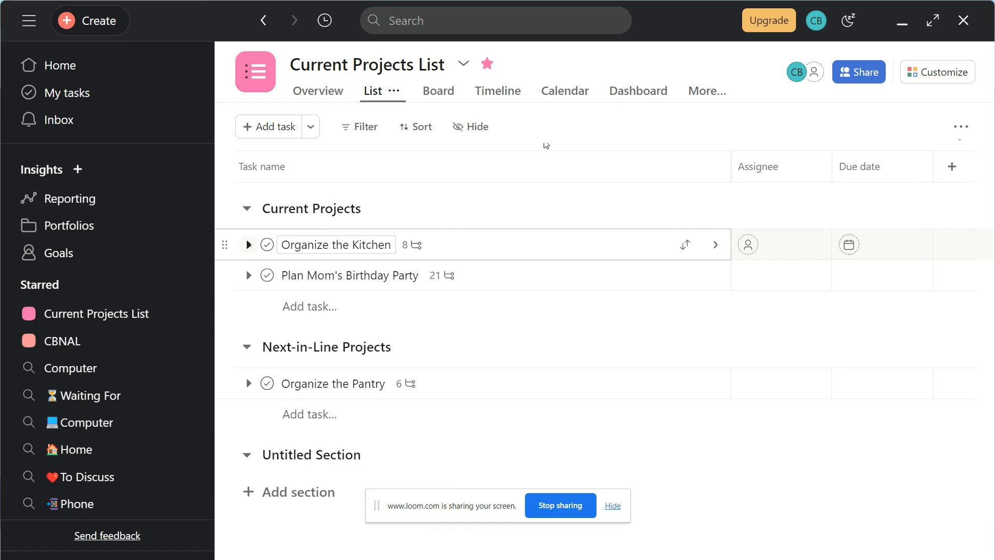
{"action": "left_click", "coordinate": [248, 245]}
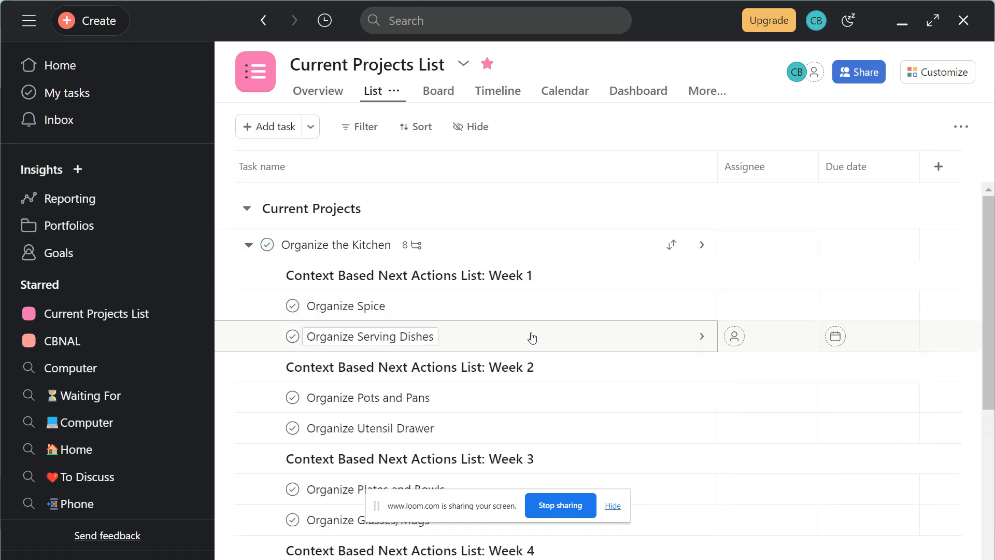
{"action": "left_click", "coordinate": [703, 245]}
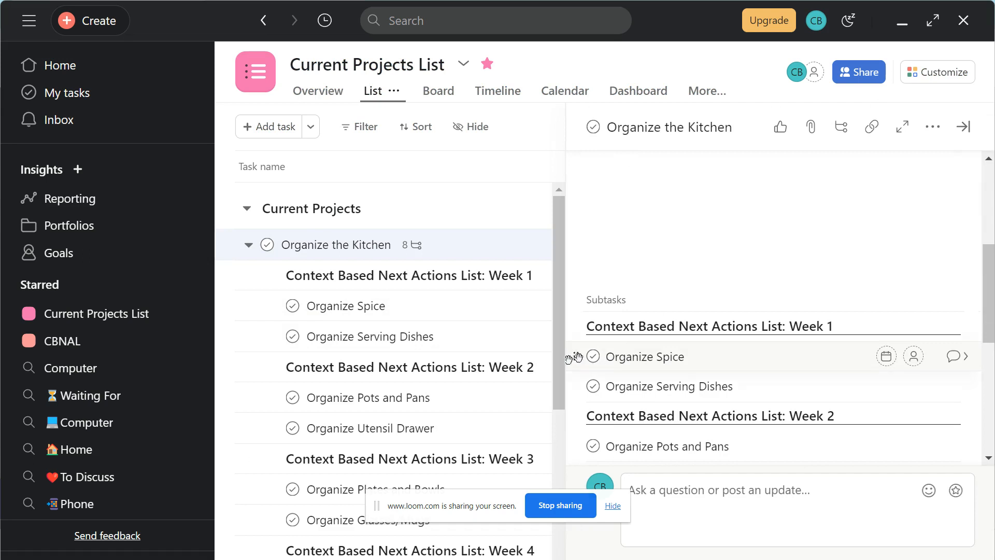
Step: Copy the Week 1 subtasks Organize Spice and Organize Serving Dishes from the Organize the Kitchen task
{"action": "left_click", "coordinate": [577, 357]}
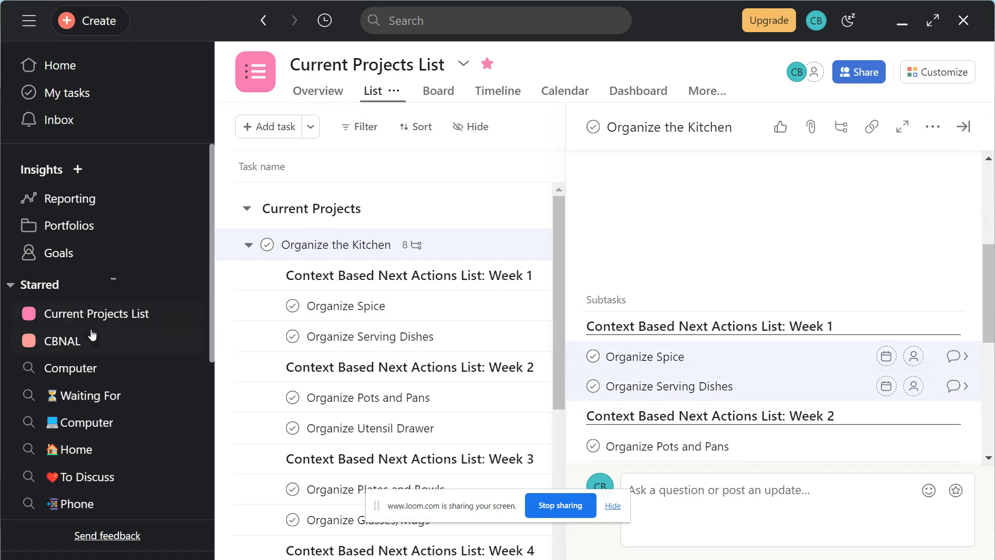
{"action": "right_click", "coordinate": [657, 357]}
{"action": "key", "text": "Escape"}
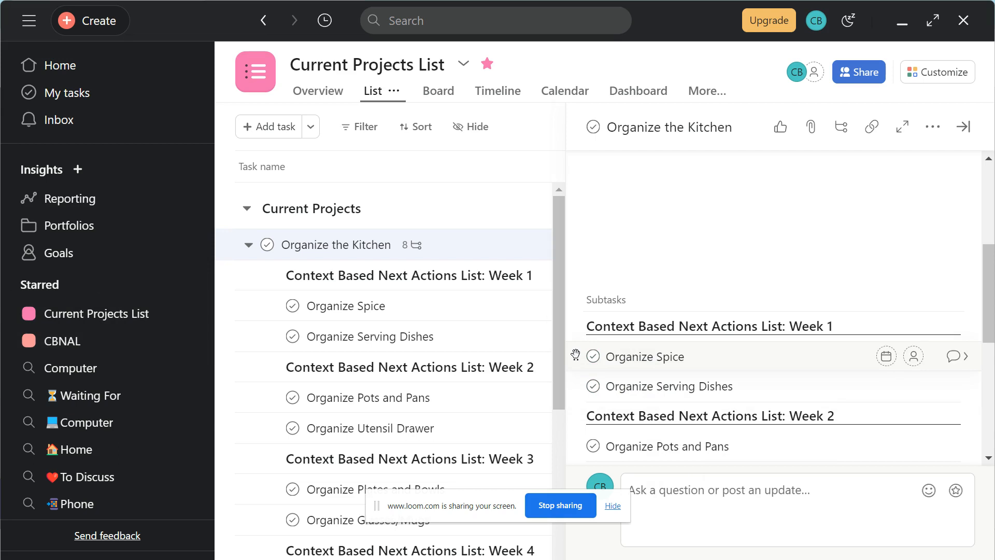
{"action": "left_click", "coordinate": [577, 386]}
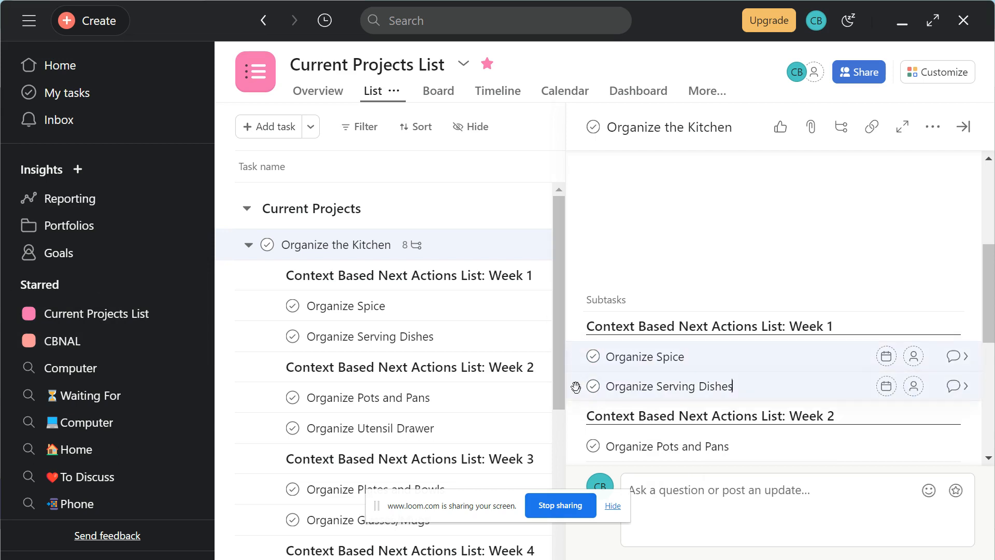
{"action": "right_click", "coordinate": [727, 358]}
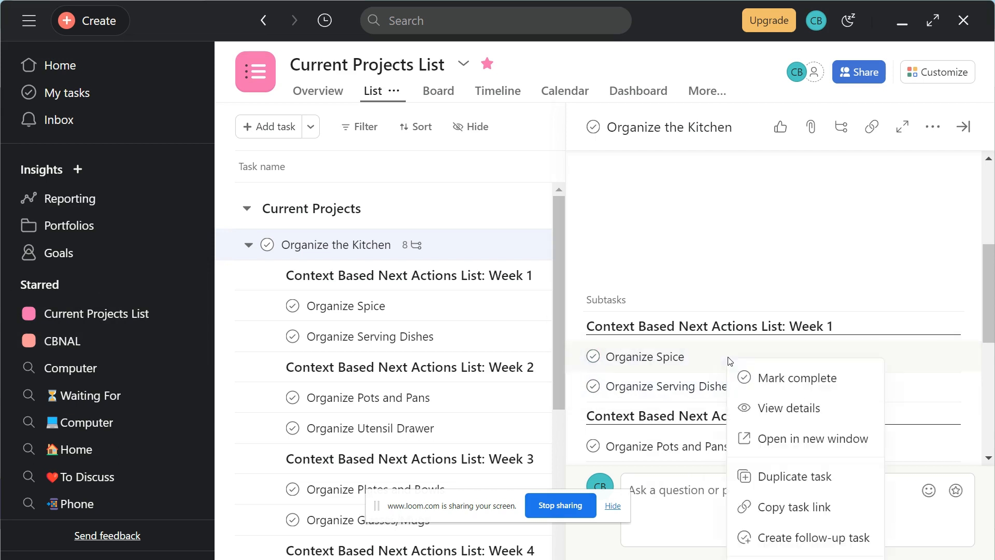
{"action": "left_click", "coordinate": [574, 356]}
{"action": "left_click", "coordinate": [578, 389]}
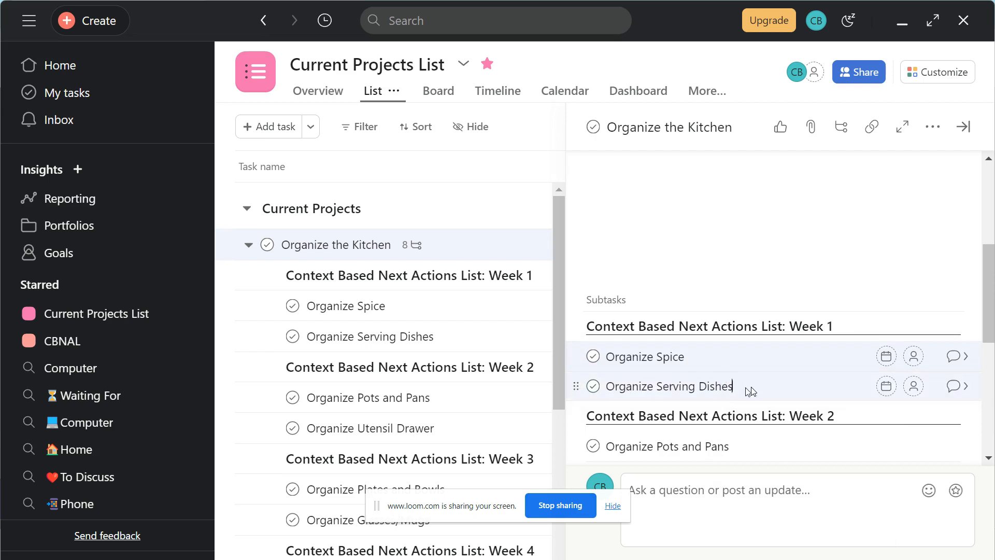
Step: Add Organize Spice and Organize Serving Dishes as new tasks above the To Discuss section of the CBNAL project
{"action": "left_click", "coordinate": [67, 340]}
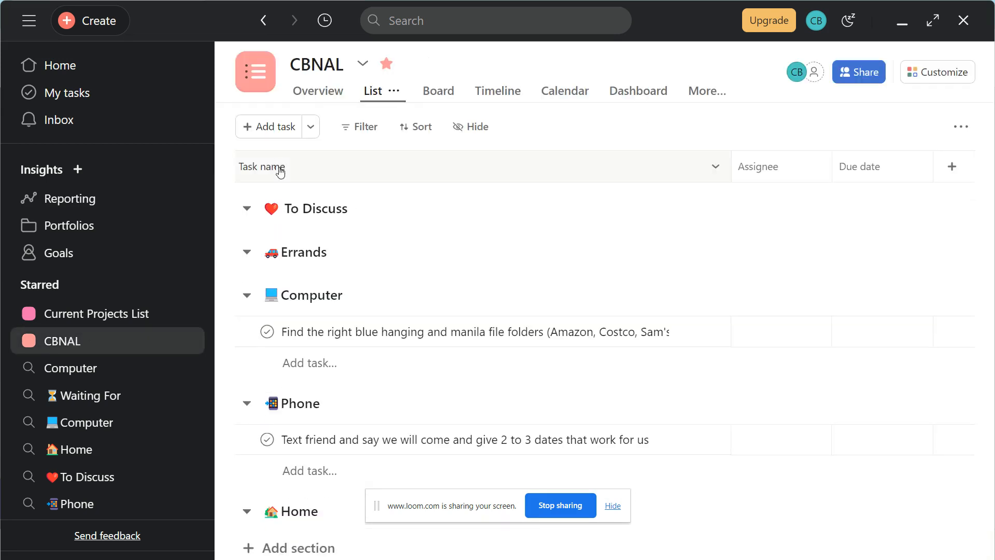
{"action": "left_click", "coordinate": [288, 130]}
{"action": "type", "text": "Organize Spice Organize Serving Dishes"}
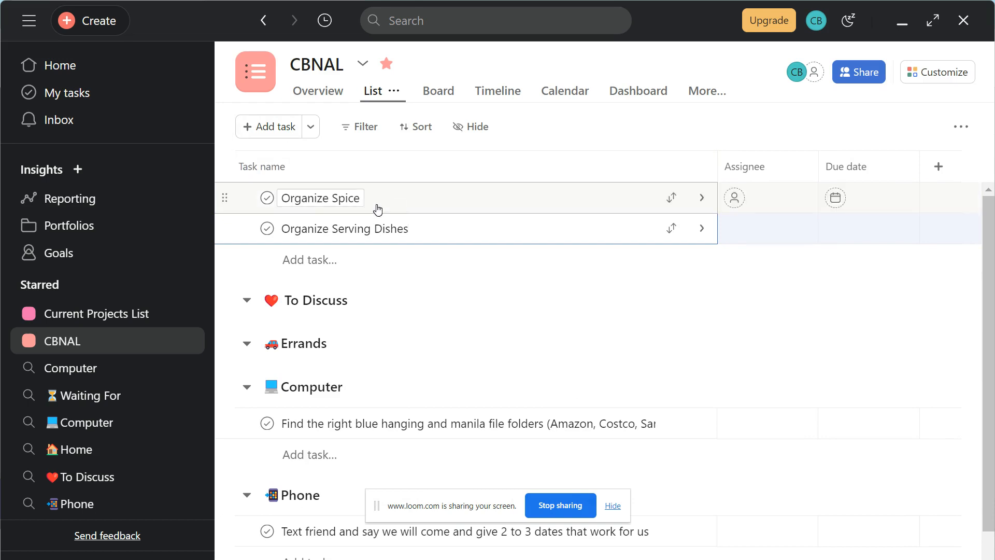
Step: Return to Current Projects List and copy Plan Mom's Birthday Party's Week 1 subtasks, from Choose a Theme through Create a Guest List
{"action": "left_click", "coordinate": [97, 322]}
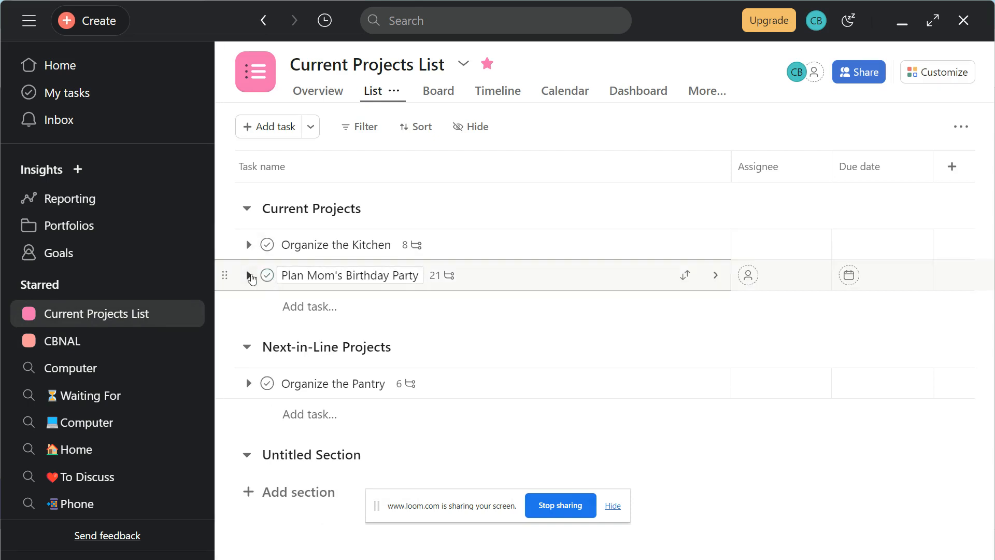
{"action": "left_click", "coordinate": [249, 275]}
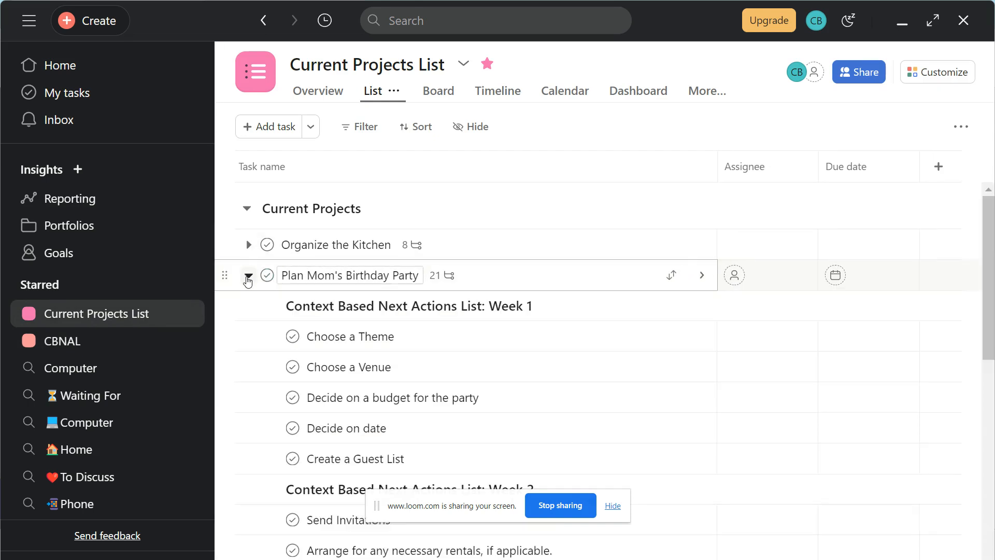
{"action": "left_click", "coordinate": [702, 275]}
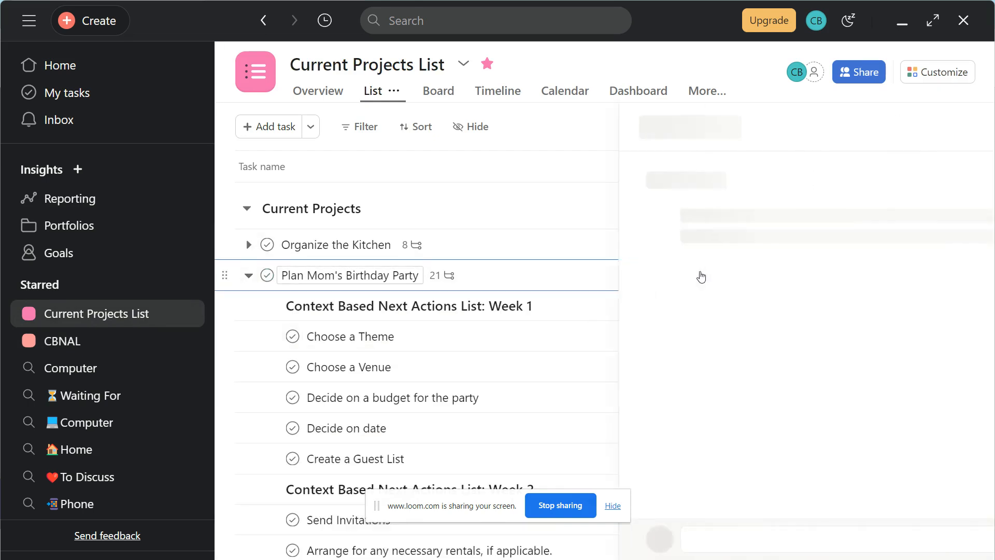
{"action": "scroll", "coordinate": [702, 275], "scroll_direction": "down", "scroll_amount": 8}
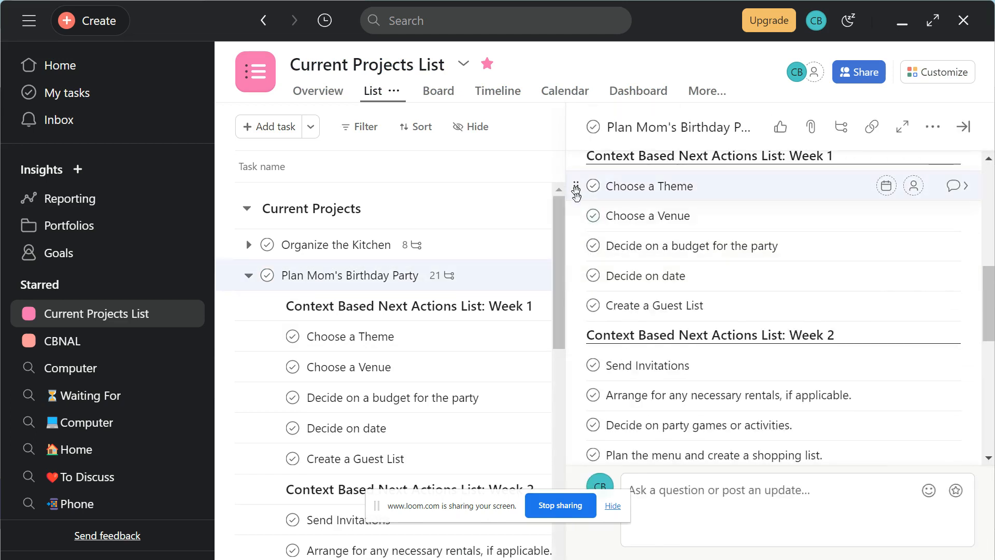
{"action": "left_click_drag", "start_coordinate": [576, 192], "coordinate": [577, 305]}
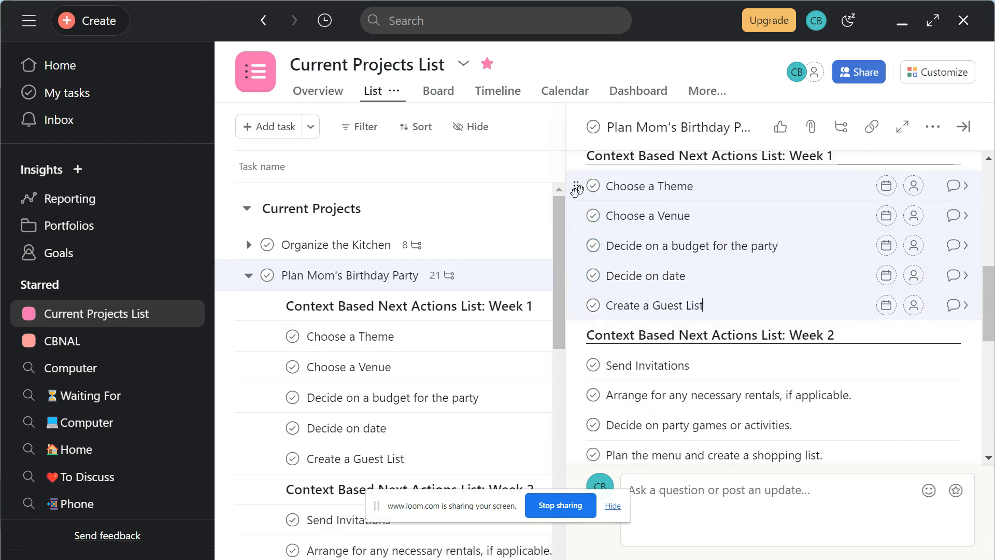
Step: Add the copied party tasks, Choose a Theme through Create a Guest List, below Organize Serving Dishes in the CBNAL project
{"action": "left_click", "coordinate": [145, 340]}
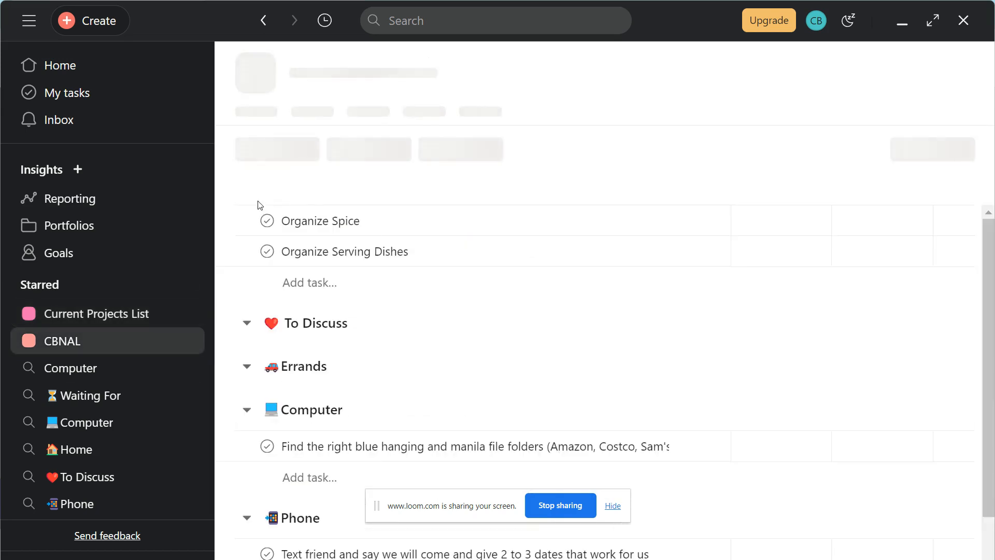
{"action": "left_click", "coordinate": [410, 228]}
{"action": "key", "text": "Return"}
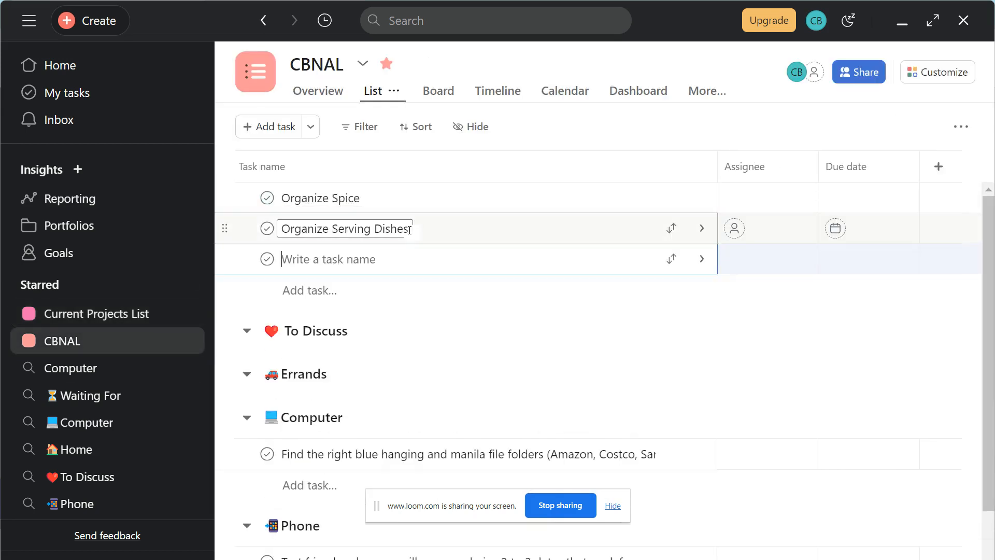
{"action": "type", "text": "Choose a Theme Choose a Venue Decide on a budget for the party Decide on date Create a Guest List"}
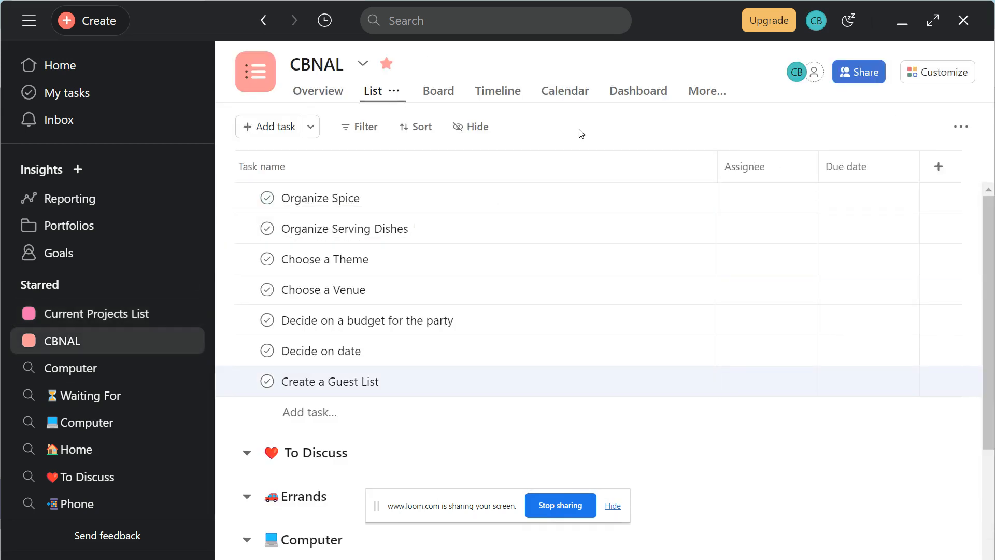
Step: Move Organize Spice and Organize Serving Dishes from the unsorted tasks into the Home section of the CBNAL project
{"action": "left_click", "coordinate": [77, 313]}
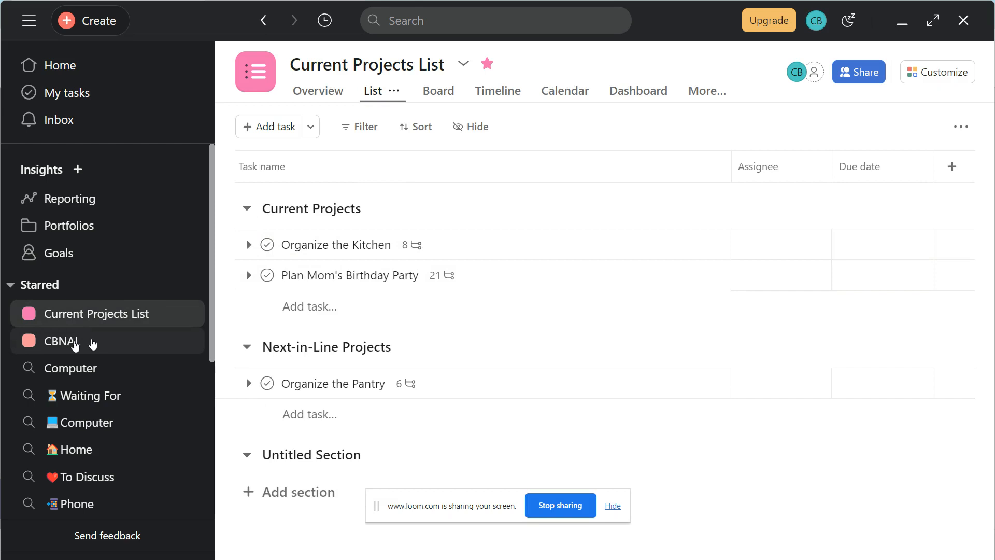
{"action": "left_click", "coordinate": [75, 345]}
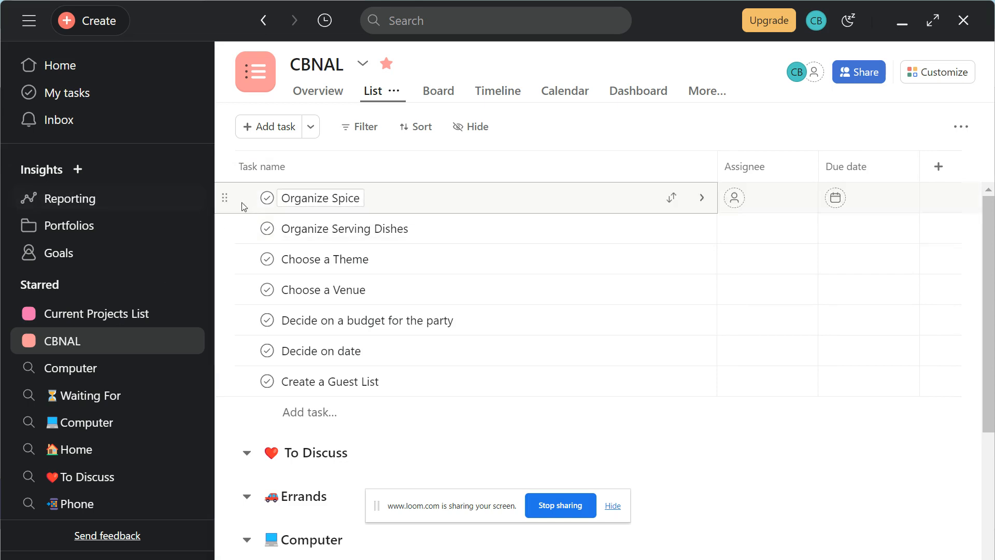
{"action": "left_click_drag", "start_coordinate": [224, 197], "coordinate": [309, 538]}
{"action": "scroll", "coordinate": [332, 404], "scroll_direction": "up", "scroll_amount": 5}
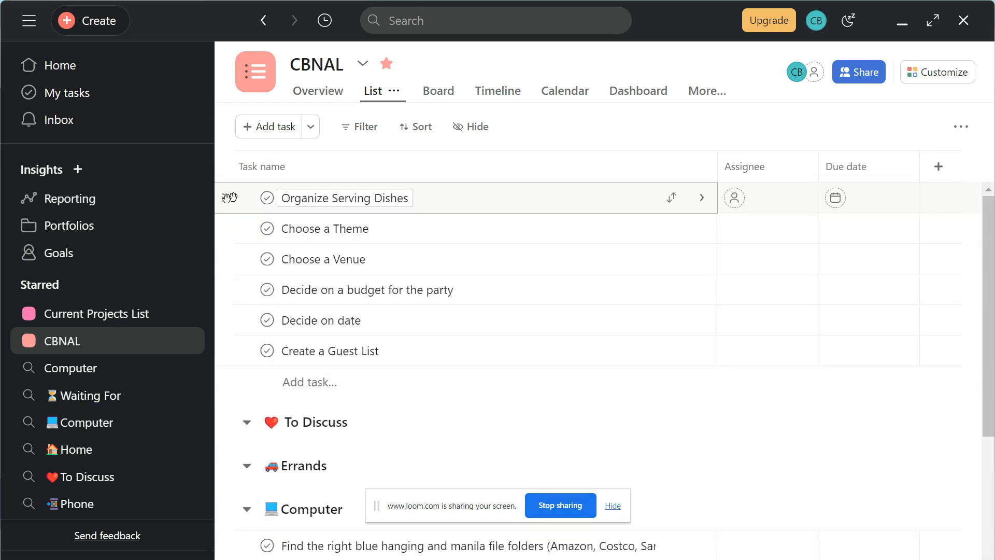
{"action": "left_click_drag", "start_coordinate": [224, 197], "coordinate": [335, 511]}
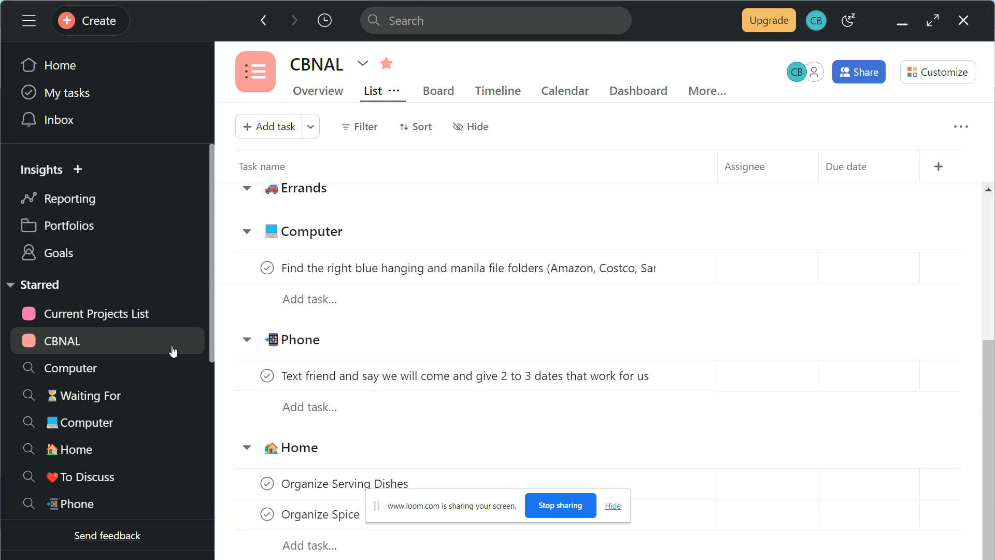
Step: Prefix the Choose a Theme task name with "Browse Pinerest for birthday party themes -"
{"action": "scroll", "coordinate": [310, 329], "scroll_direction": "up", "scroll_amount": 5}
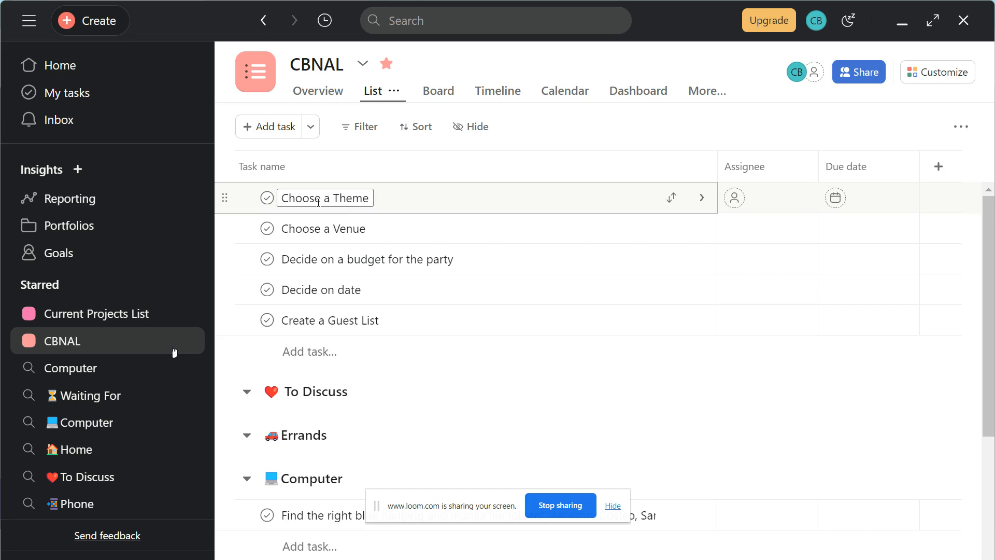
{"action": "left_click", "coordinate": [549, 142]}
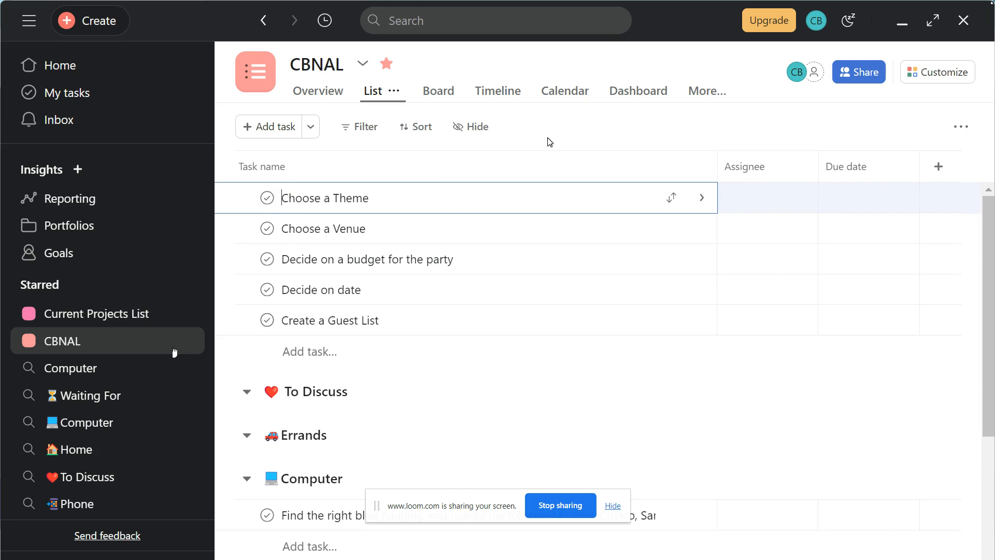
{"action": "type", "text": "Brwo"}
{"action": "key", "text": "BackSpace"}
{"action": "key", "text": "BackSpace"}
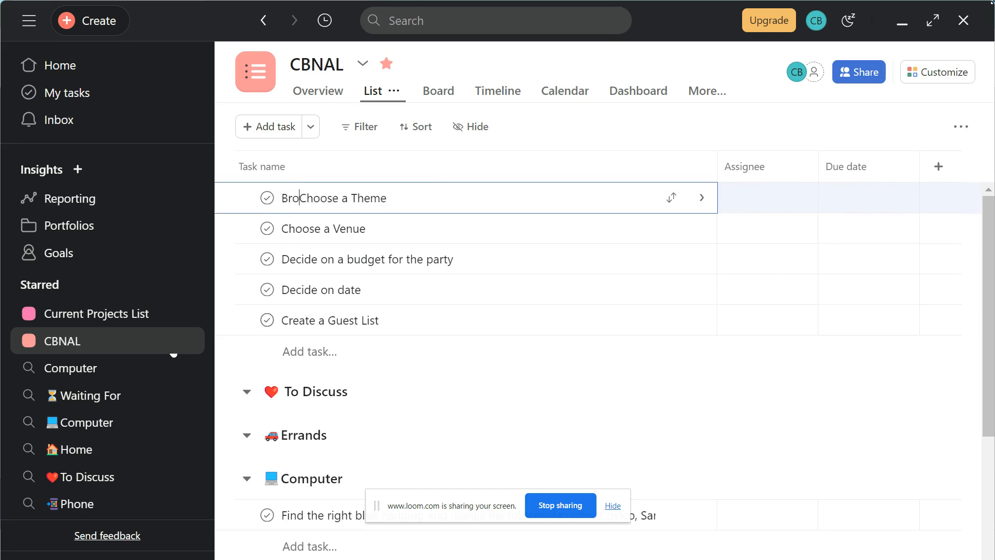
{"action": "type", "text": "ose"}
{"action": "key", "text": "BackSpace"}
{"action": "key", "text": "BackSpace"}
{"action": "key", "text": "BackSpace"}
{"action": "type", "text": "wse Pin"}
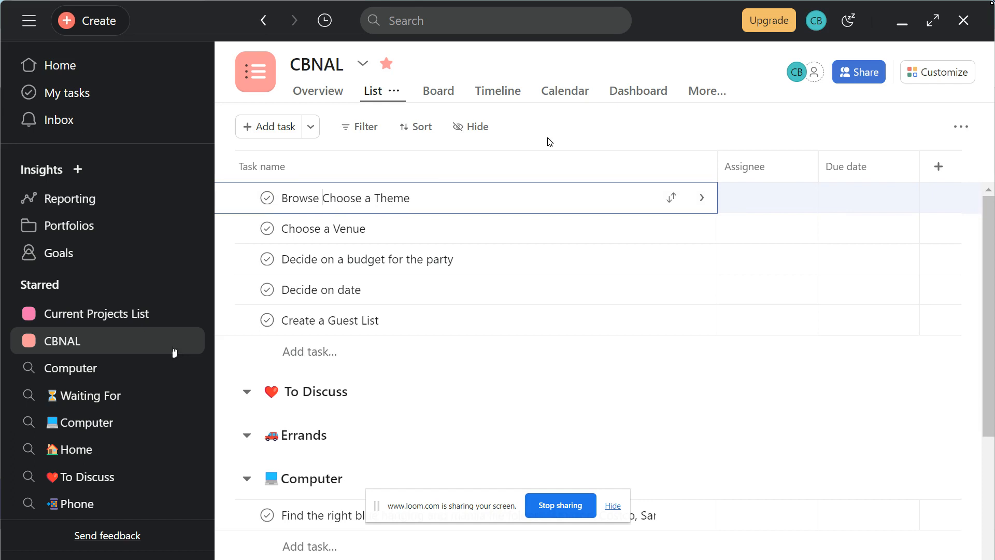
{"action": "type", "text": "erest for bir"}
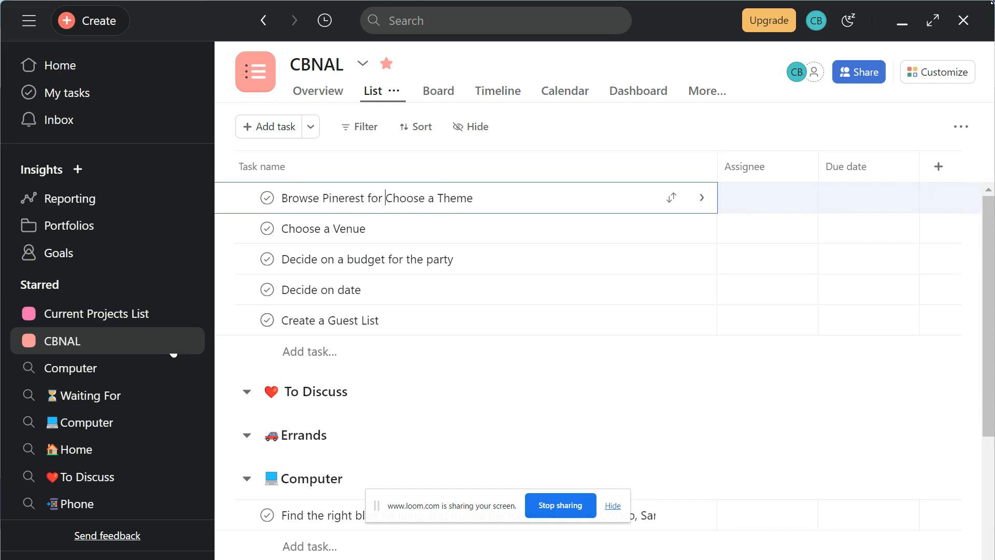
{"action": "type", "text": "thday party "}
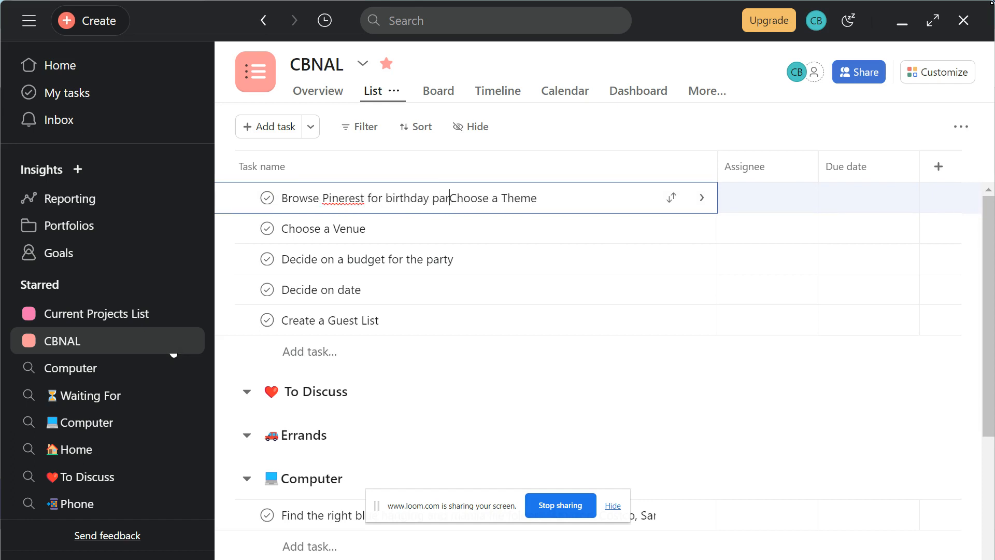
{"action": "type", "text": "themes -"}
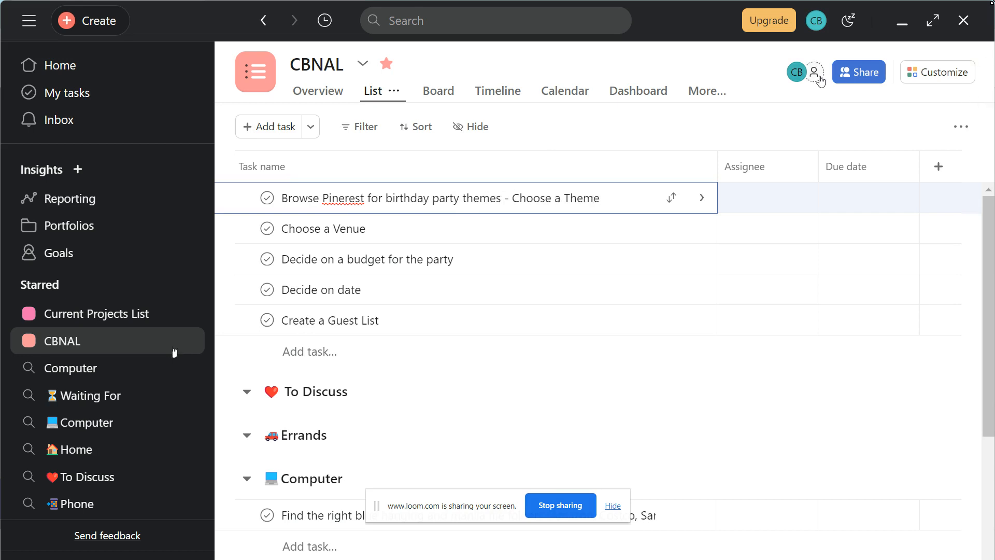
{"action": "key", "text": "Escape"}
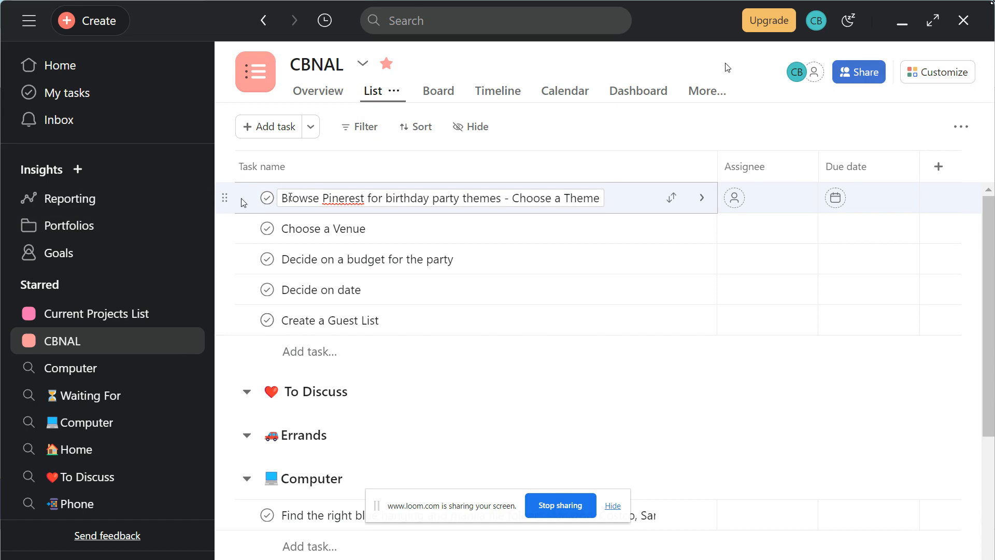
Step: Correct the misspelled "Pinterest" in the Choose a Theme task name and move the task into the Computer section
{"action": "left_click_drag", "start_coordinate": [342, 198], "coordinate": [353, 199]}
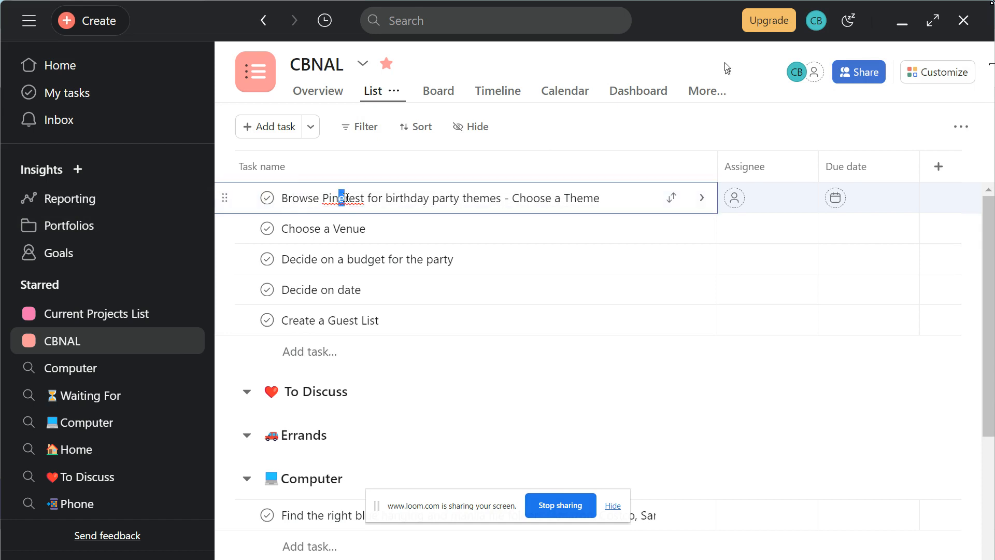
{"action": "key", "text": "BackSpace"}
{"action": "type", "text": "e"}
{"action": "key", "text": "Delete"}
{"action": "key", "text": "Delete"}
{"action": "key", "text": "Delete"}
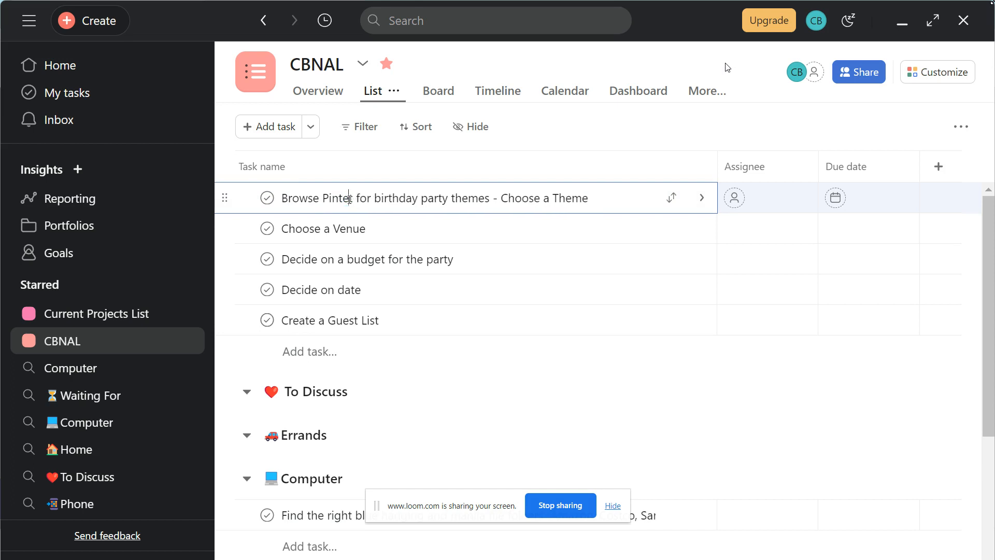
{"action": "type", "text": "rest"}
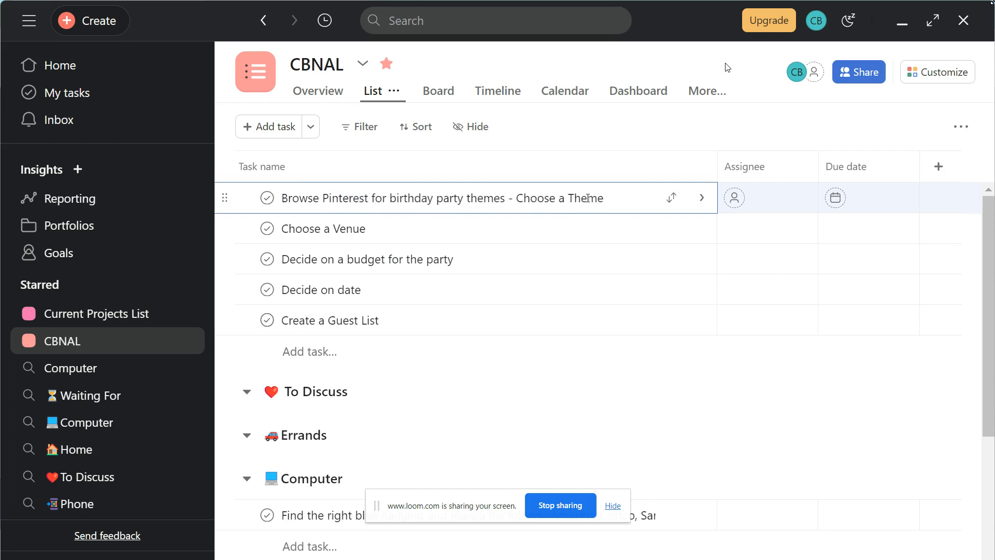
{"action": "left_click", "coordinate": [631, 62]}
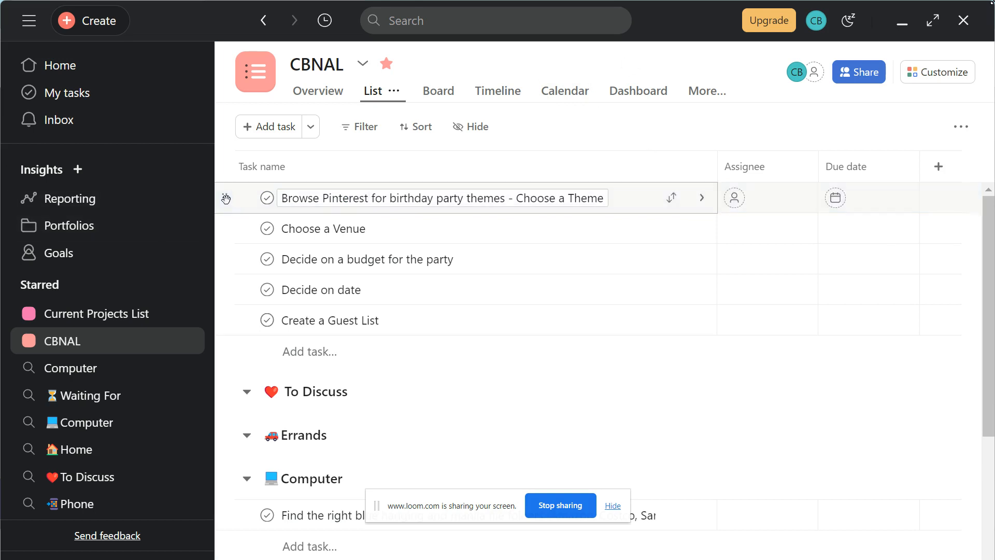
{"action": "left_click_drag", "start_coordinate": [226, 198], "coordinate": [296, 474]}
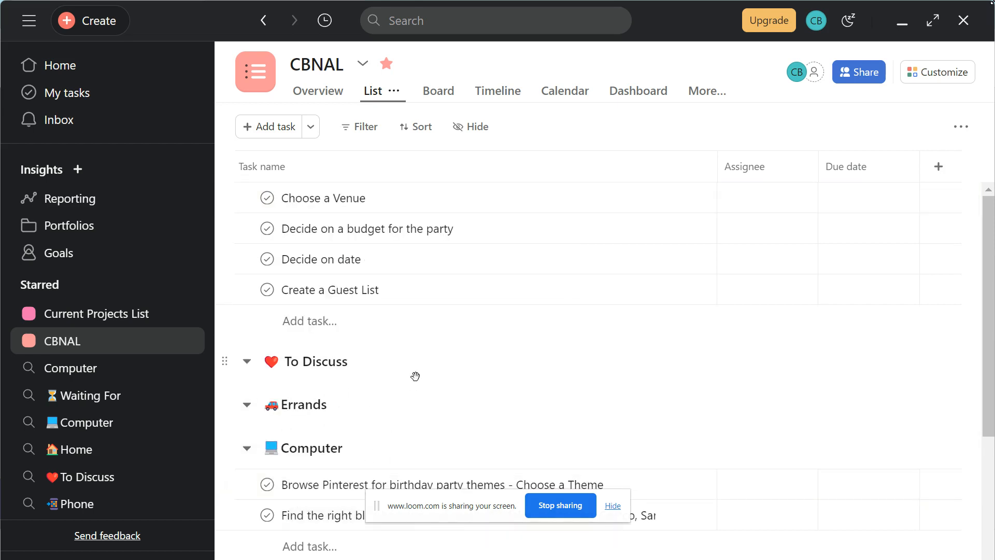
Step: Prefix Choose a Venue with asking the named friend "what venue she used for her Mother's birthday party -" and move the task into the Phone section
{"action": "left_click", "coordinate": [368, 198]}
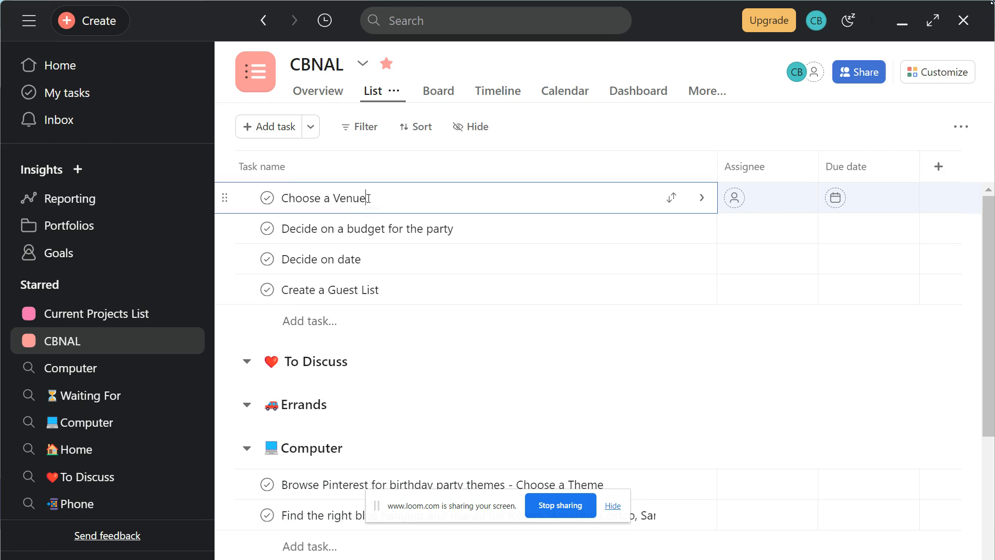
{"action": "left_click", "coordinate": [285, 198]}
{"action": "left_click_drag", "start_coordinate": [285, 198], "coordinate": [373, 204]}
{"action": "type", "text": "Ask J"}
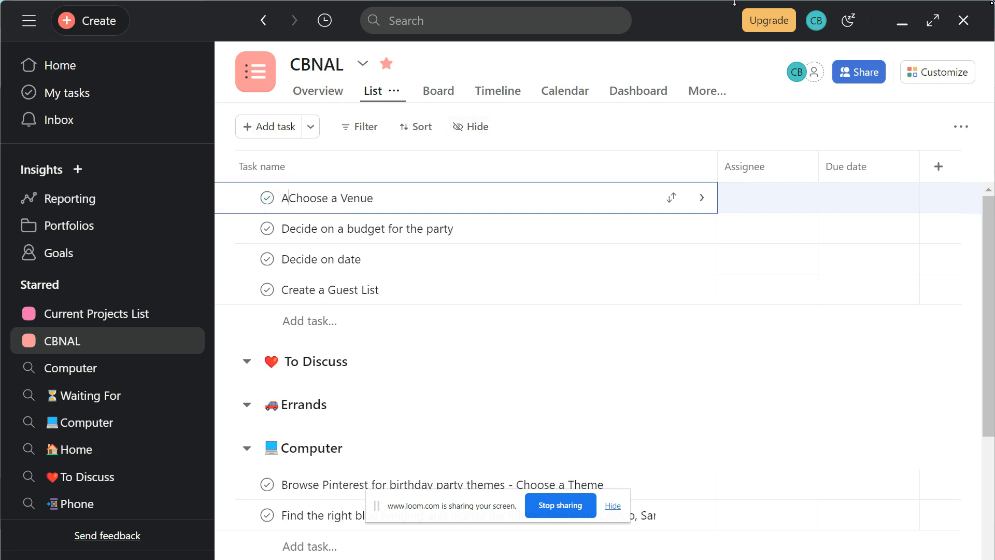
{"action": "type", "text": "en what "}
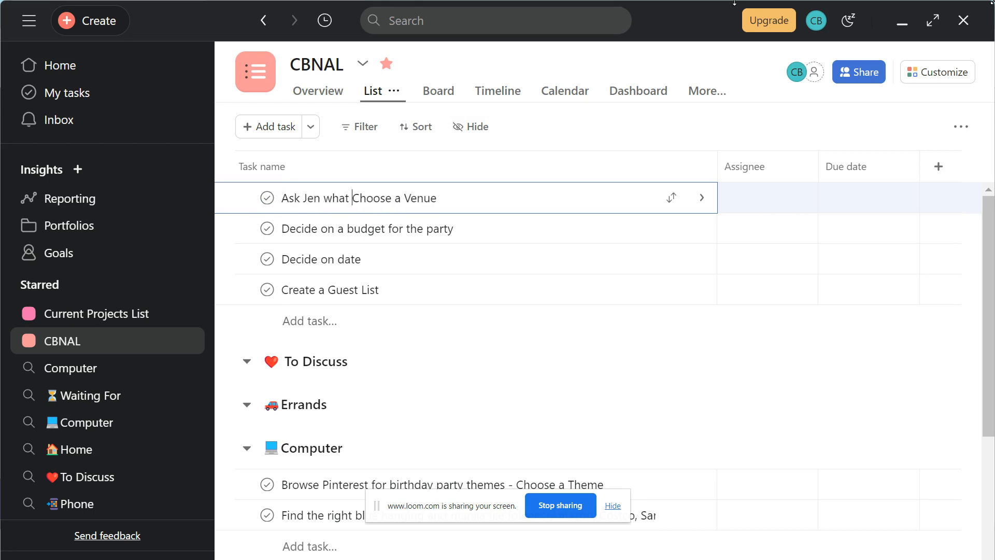
{"action": "type", "text": "venue she us"}
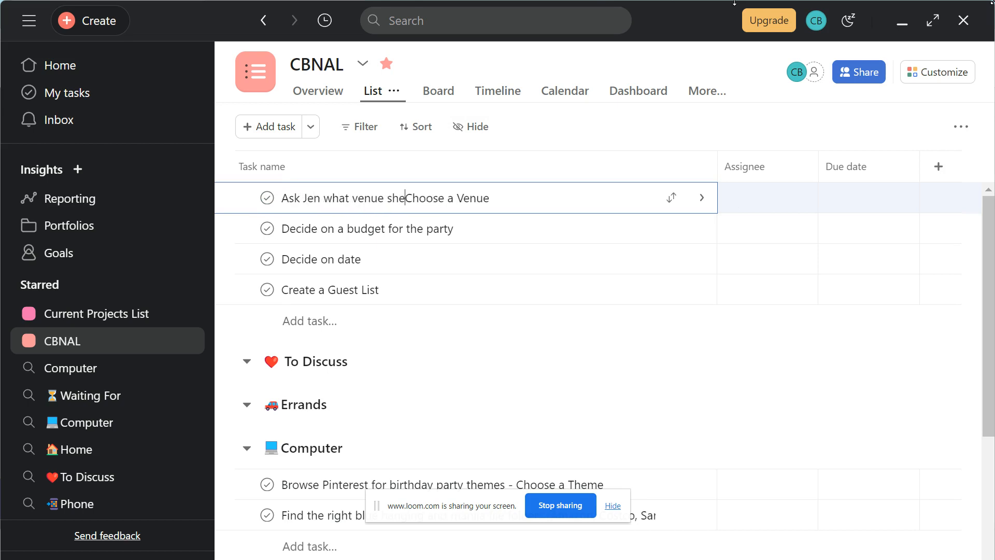
{"action": "type", "text": "ed for her Mother"}
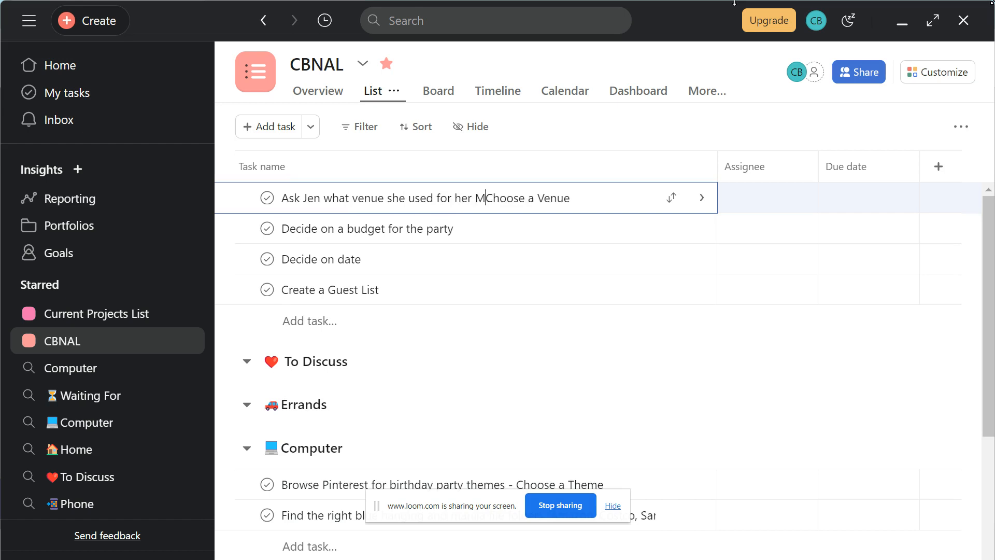
{"action": "type", "text": "'s birthd"}
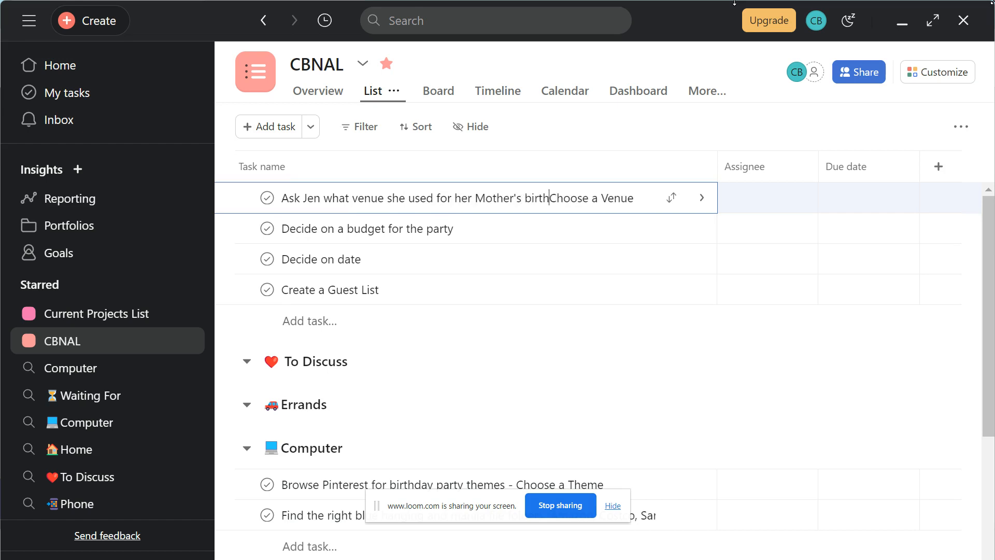
{"action": "type", "text": "ay party"}
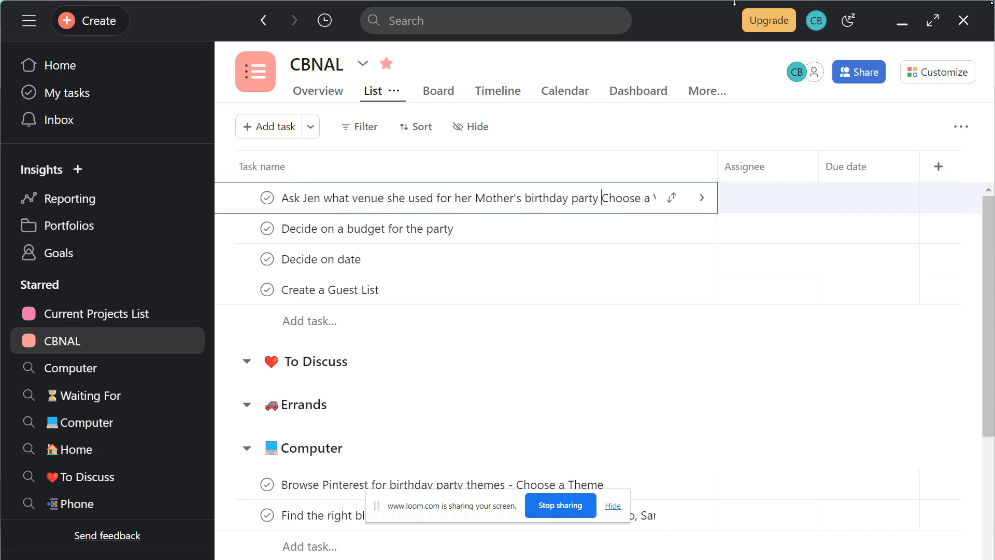
{"action": "type", "text": " -"}
{"action": "left_click", "coordinate": [630, 123]}
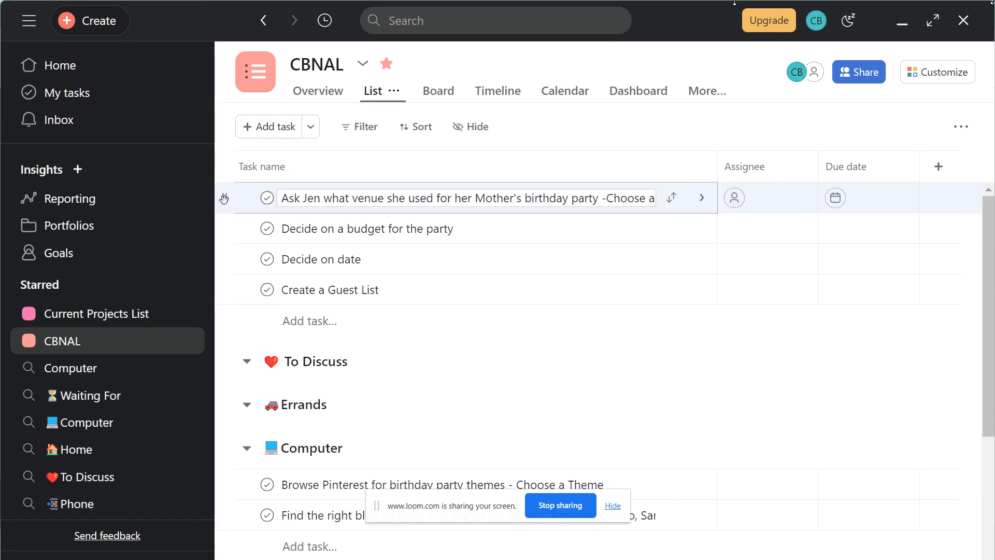
{"action": "left_click_drag", "start_coordinate": [223, 195], "coordinate": [324, 465]}
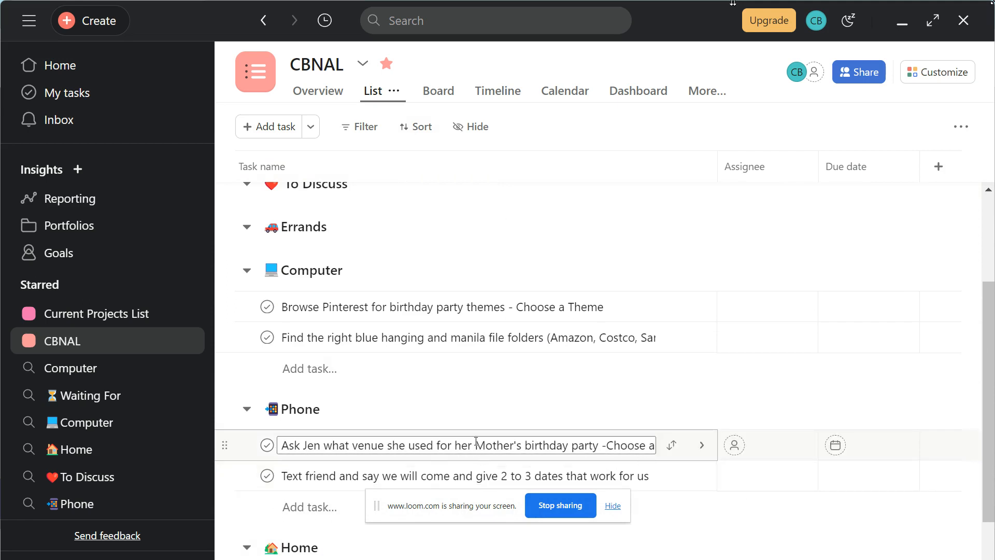
{"action": "scroll", "coordinate": [498, 410], "scroll_direction": "up", "scroll_amount": 3}
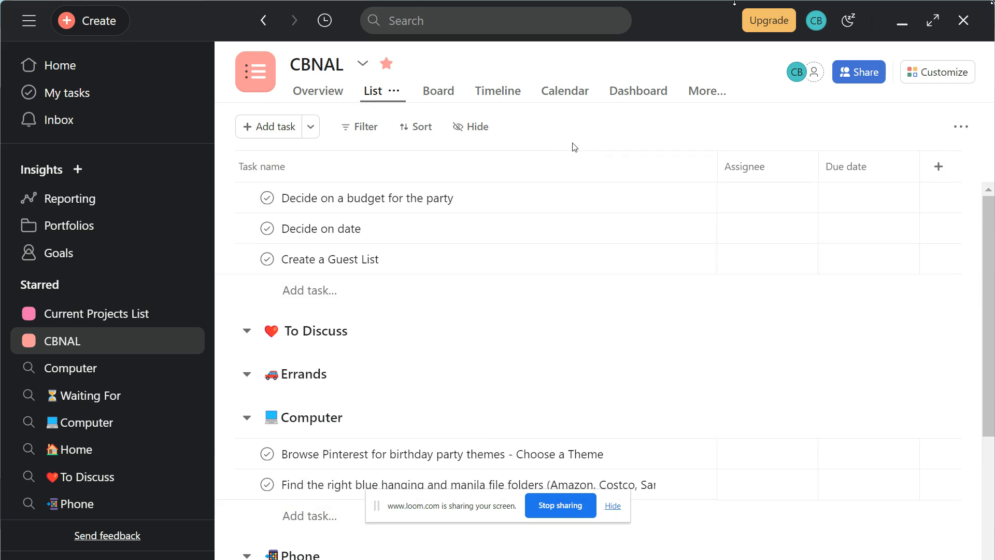
{"action": "left_click", "coordinate": [296, 202]}
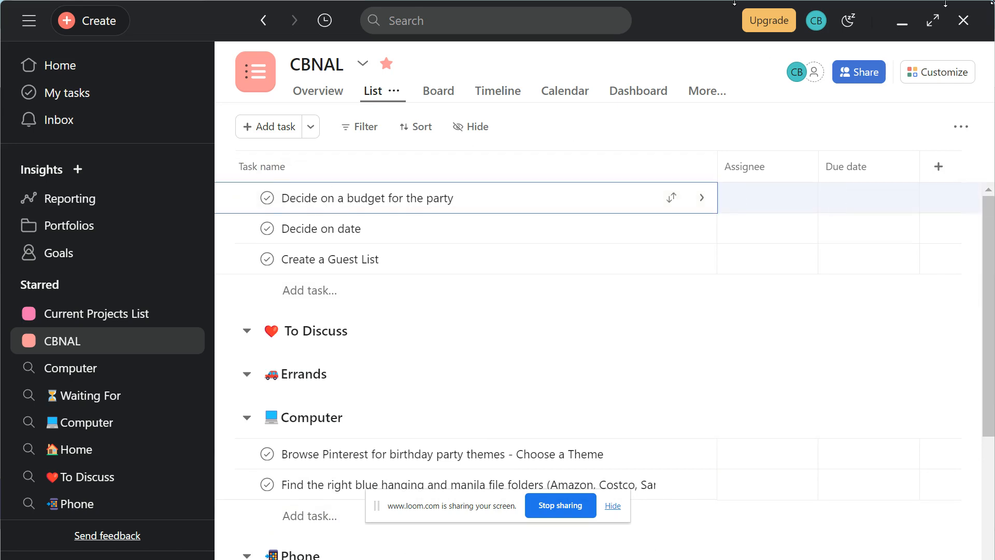
{"action": "type", "text": "Discuss"}
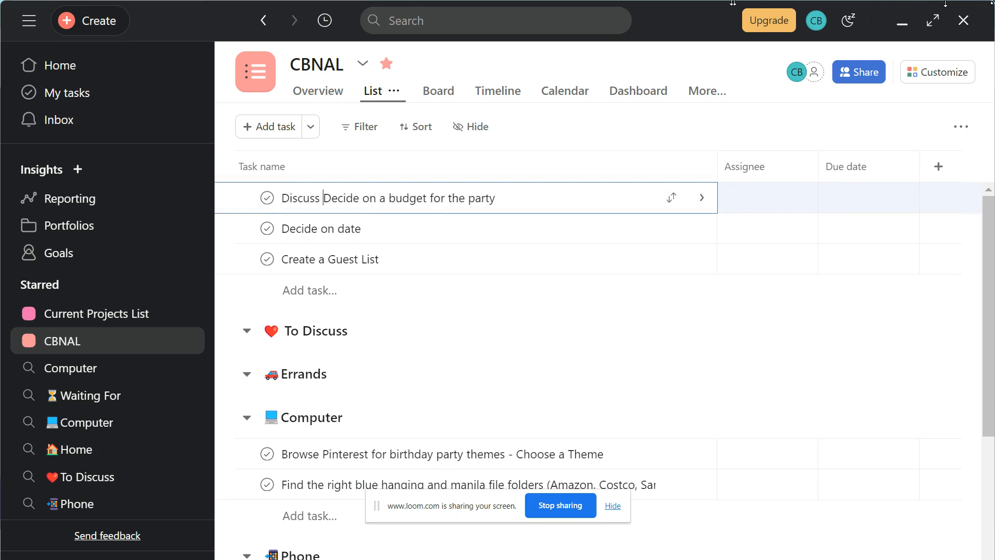
{"action": "key", "text": "BackSpace"}
{"action": "key", "text": "BackSpace"}
{"action": "key", "text": "BackSpace"}
{"action": "key", "text": "BackSpace"}
{"action": "key", "text": "BackSpace"}
{"action": "key", "text": "BackSpace"}
{"action": "key", "text": "BackSpace"}
{"action": "key", "text": "BackSpace"}
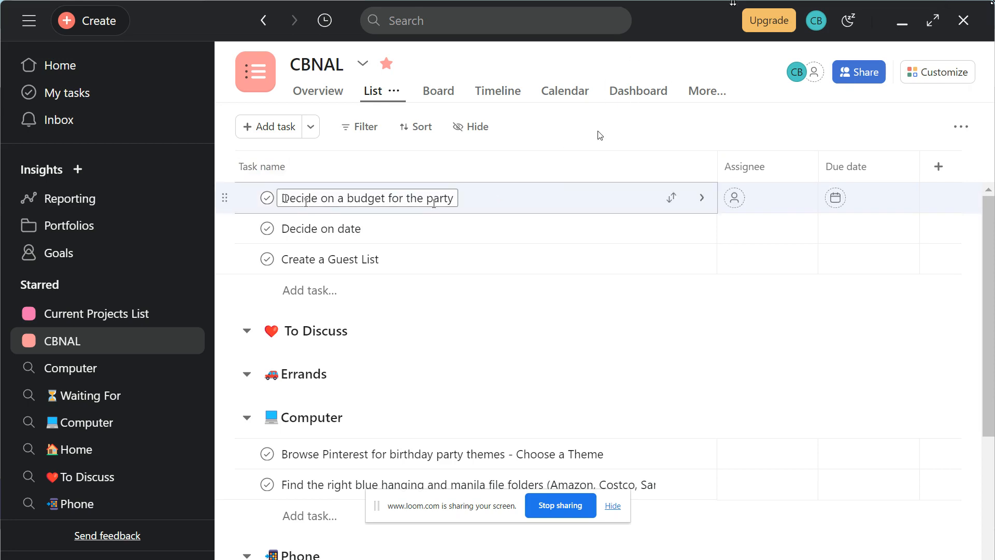
Step: Append "with husband" to the Decide on a budget for the party task and move it into the To Discuss section
{"action": "left_click", "coordinate": [462, 201]}
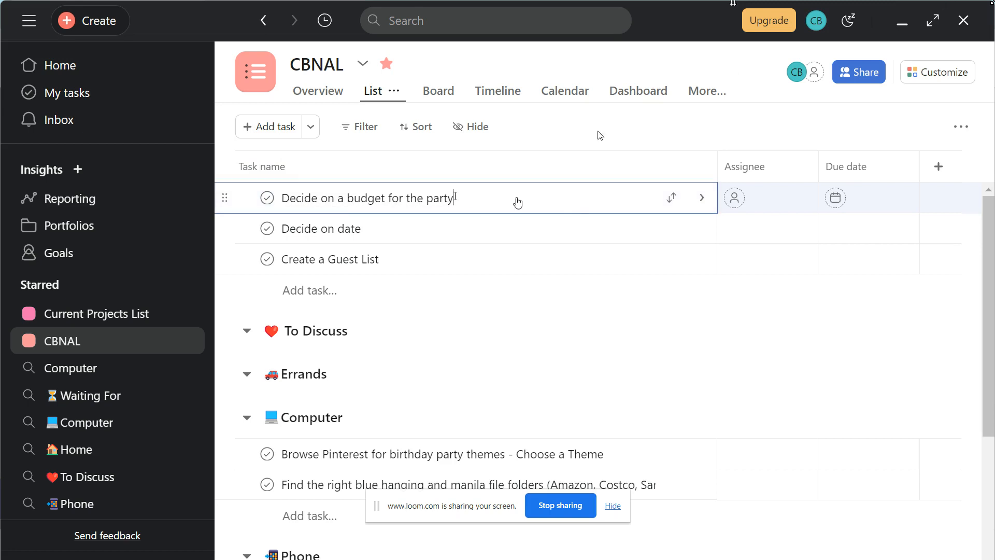
{"action": "type", "text": "with husband"}
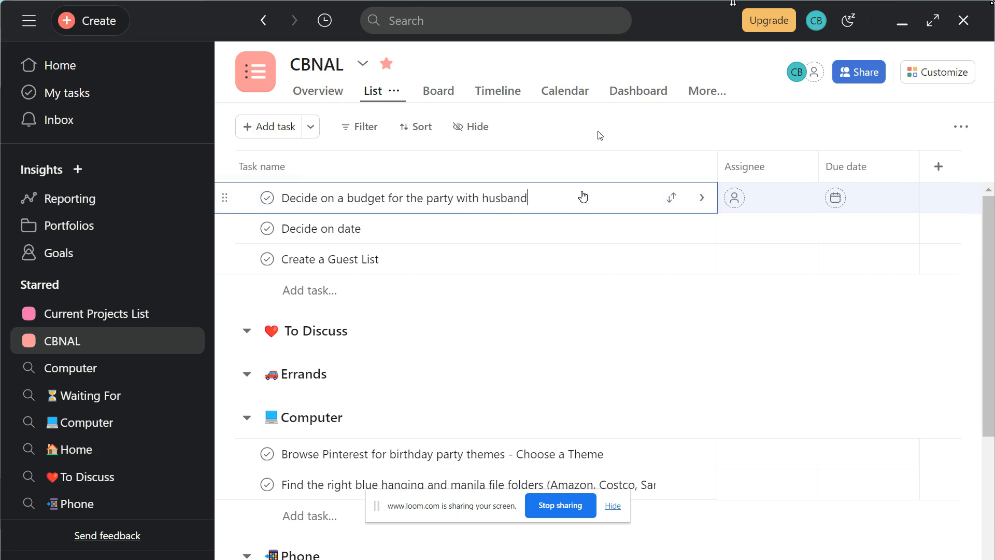
{"action": "left_click_drag", "start_coordinate": [247, 198], "coordinate": [249, 337]}
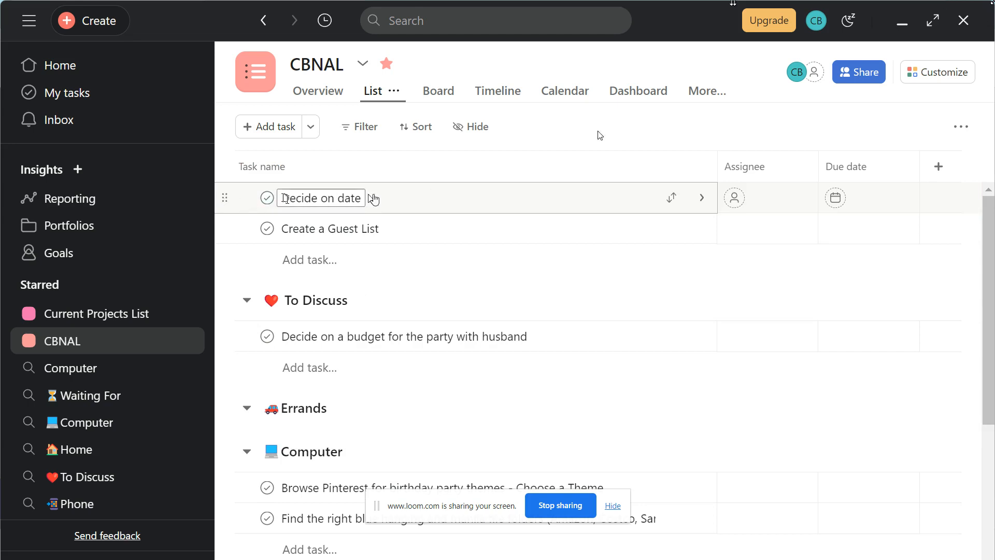
Step: Append "with husband" to the Decide on date task and move it below the budget task in the To Discuss section
{"action": "left_click", "coordinate": [365, 198]}
{"action": "type", "text": "with "}
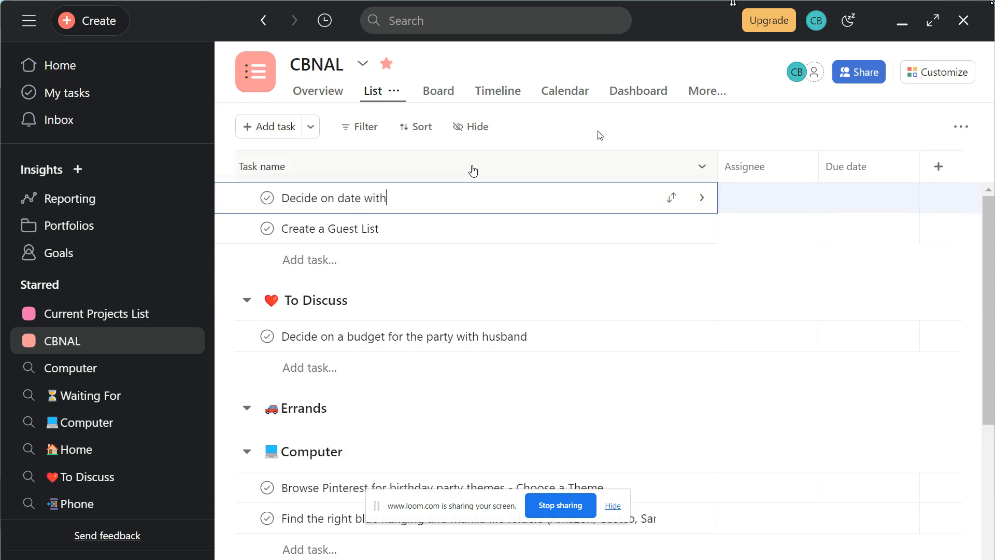
{"action": "type", "text": "husband"}
{"action": "left_click_drag", "start_coordinate": [225, 198], "coordinate": [288, 336]}
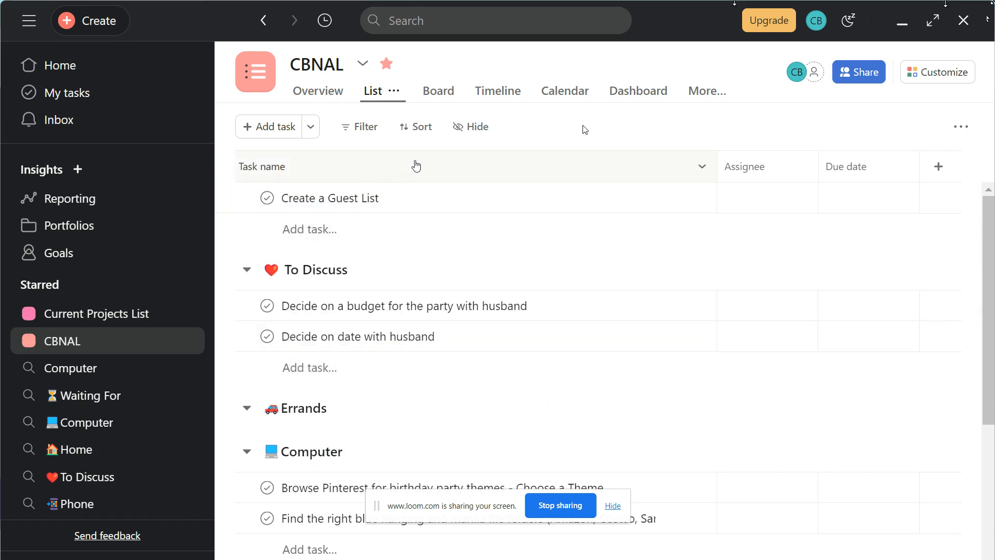
Step: Append "on Excel" to the Create a Guest List task and move it to the start of the Computer section
{"action": "left_click", "coordinate": [389, 197]}
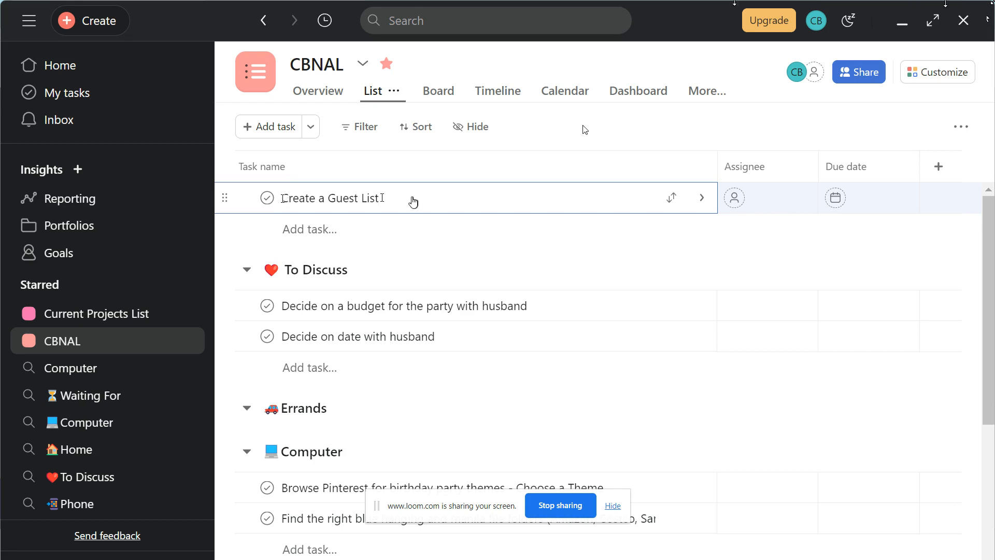
{"action": "type", "text": "on Excel"}
{"action": "left_click", "coordinate": [569, 130]}
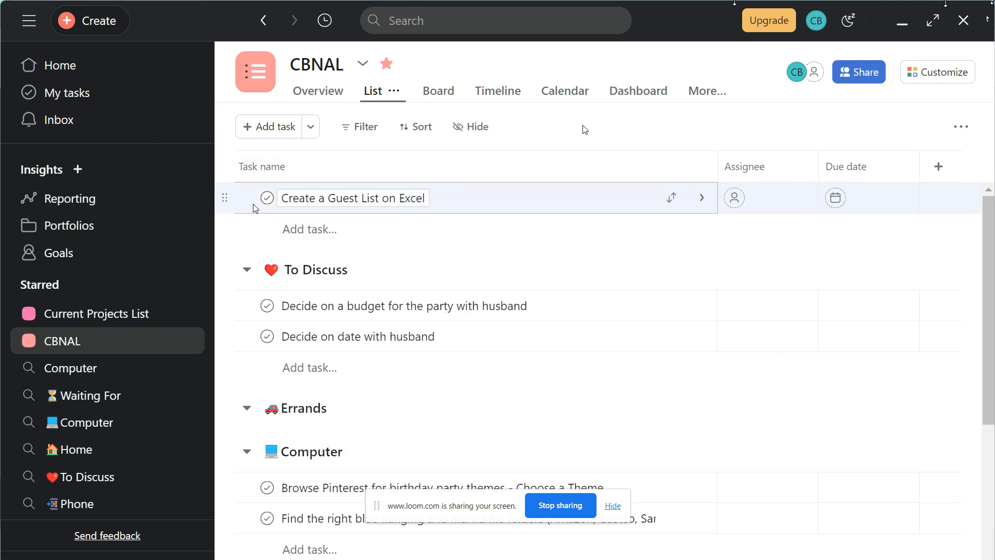
{"action": "left_click_drag", "start_coordinate": [227, 196], "coordinate": [275, 445]}
{"action": "scroll", "coordinate": [469, 347], "scroll_direction": "down", "scroll_amount": 2}
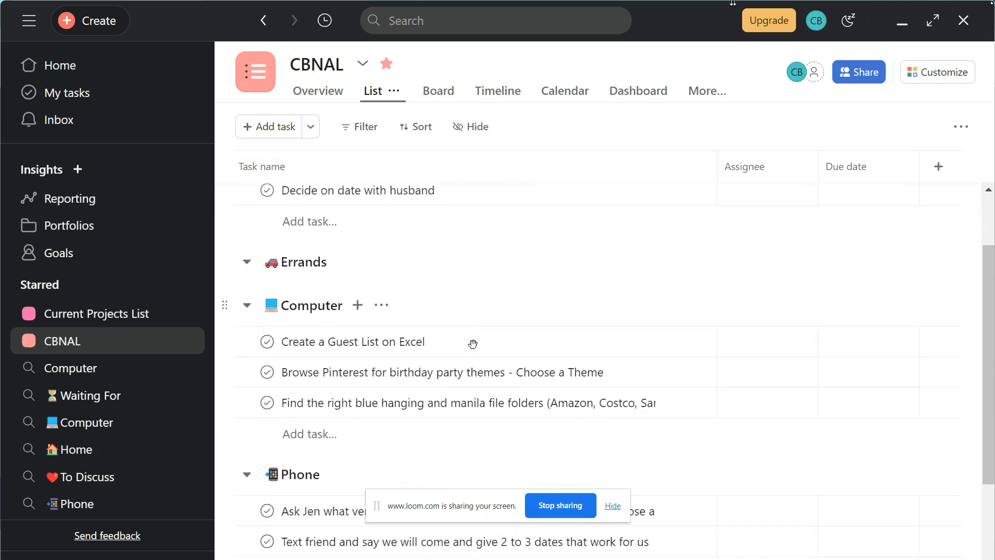
{"action": "scroll", "coordinate": [475, 350], "scroll_direction": "up", "scroll_amount": 2}
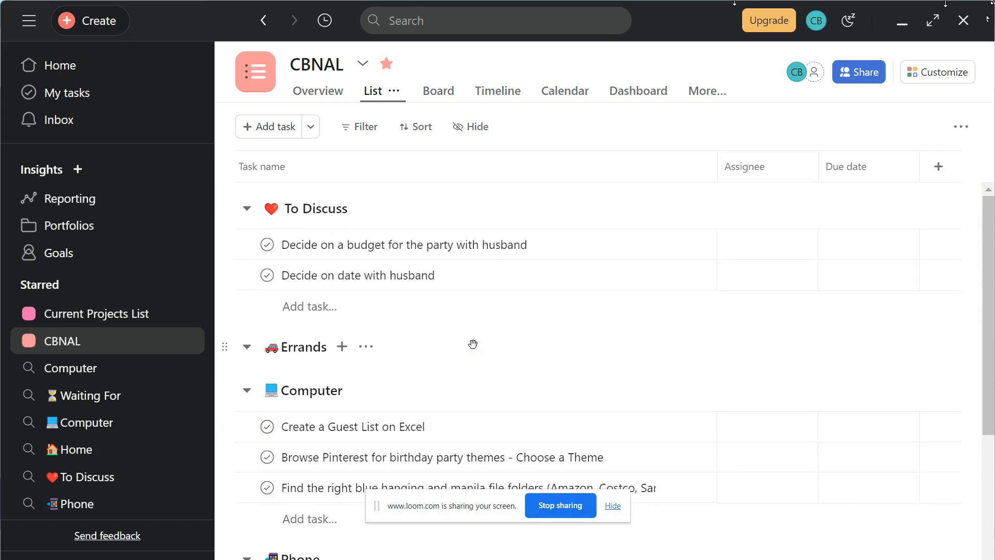
Step: Look at Current Projects List, then return to CBNAL and review the tasks sorted under the context sections
{"action": "left_click", "coordinate": [92, 314]}
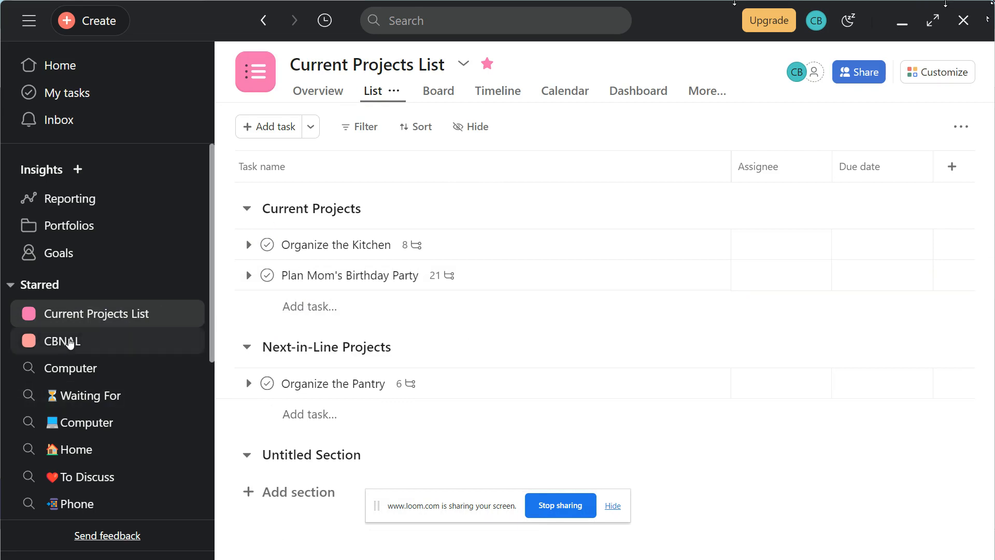
{"action": "left_click", "coordinate": [71, 343]}
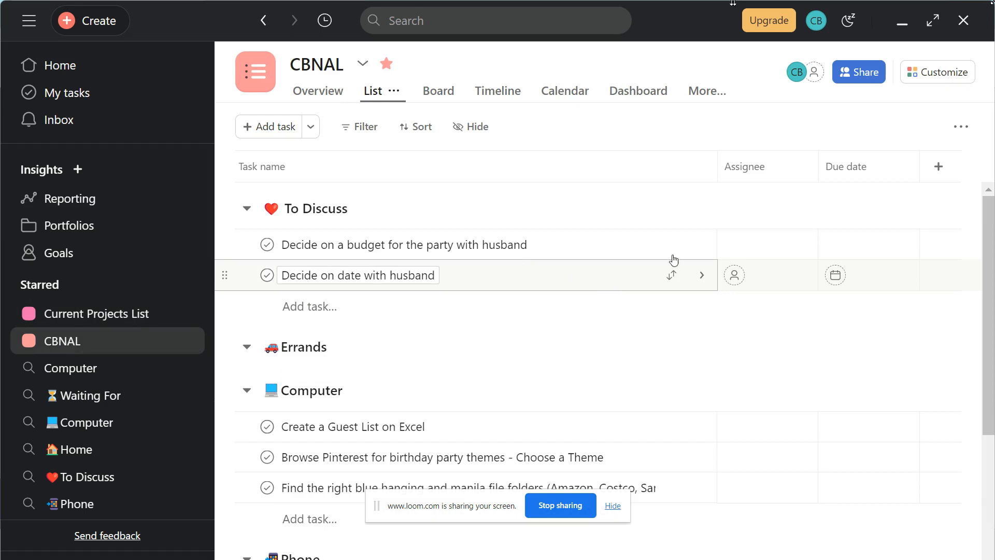
{"action": "scroll", "coordinate": [689, 248], "scroll_direction": "down", "scroll_amount": 3}
{"action": "scroll", "coordinate": [673, 255], "scroll_direction": "down", "scroll_amount": 2}
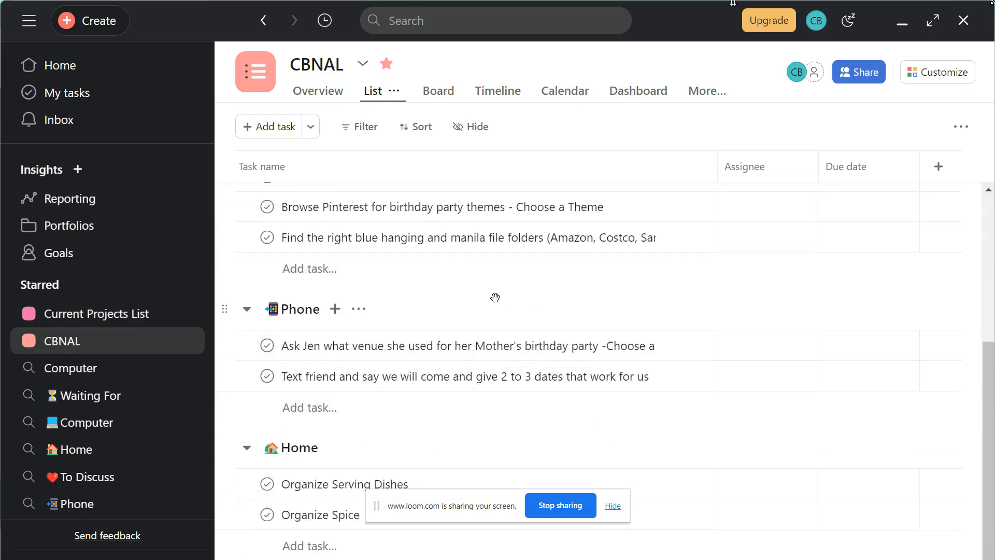
{"action": "scroll", "coordinate": [459, 321], "scroll_direction": "up", "scroll_amount": 3}
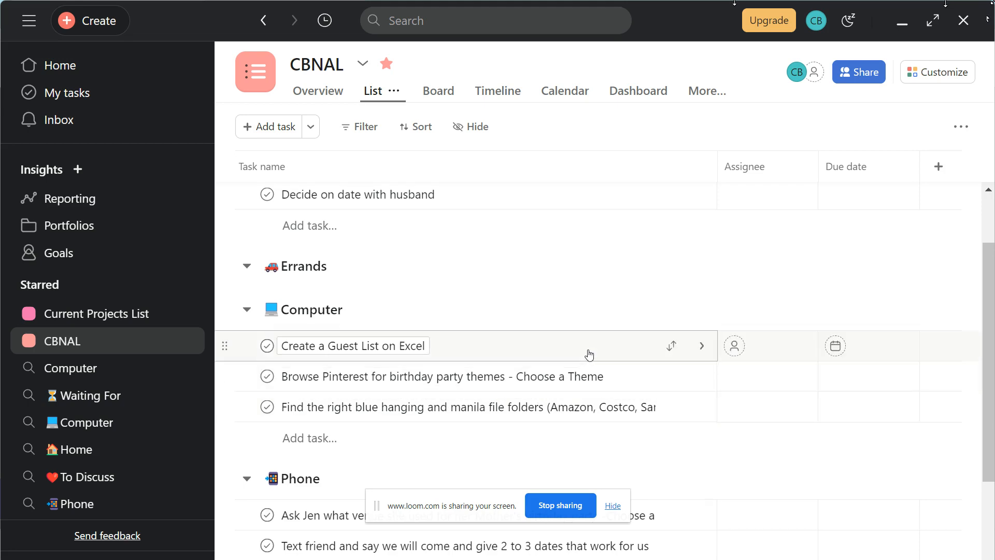
{"action": "scroll", "coordinate": [588, 351], "scroll_direction": "down", "scroll_amount": 3}
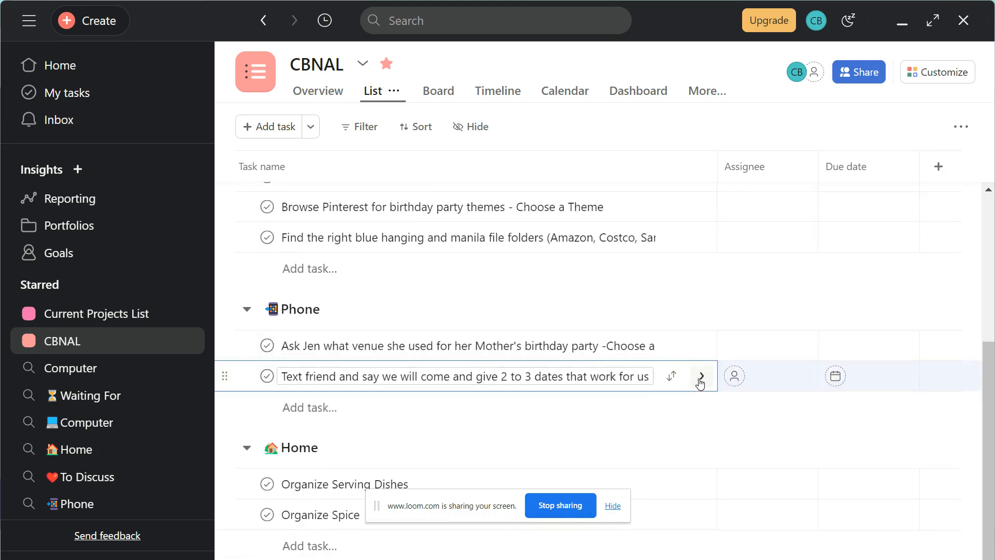
Step: Open the details of the Phone section's Text friend task and read through its Double Date at New Restaurant description
{"action": "left_click", "coordinate": [702, 377]}
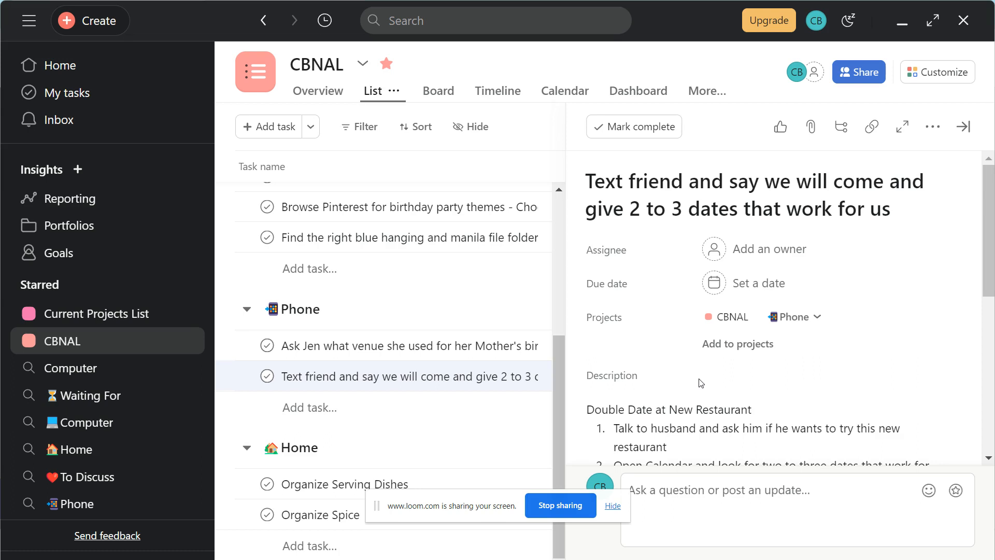
{"action": "scroll", "coordinate": [697, 373], "scroll_direction": "down", "scroll_amount": 3}
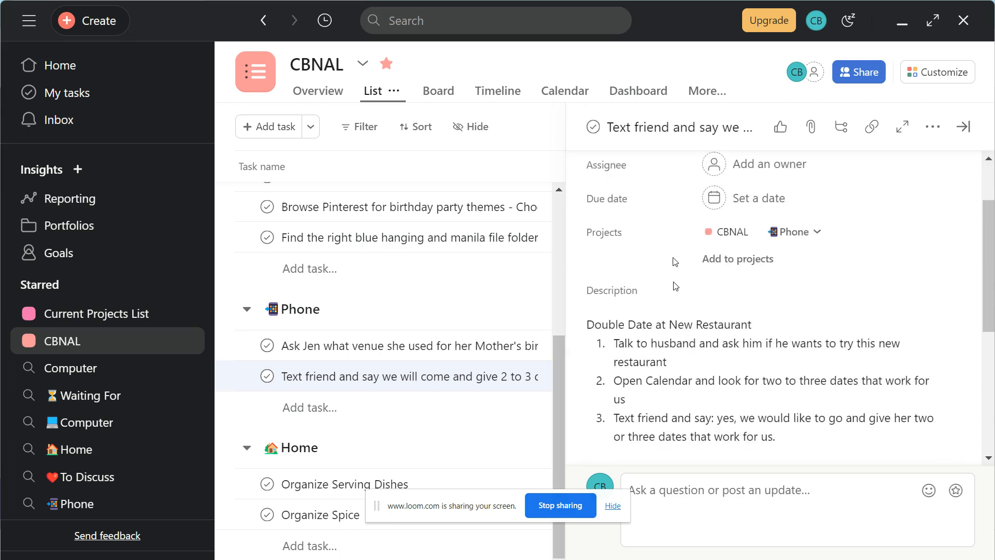
{"action": "scroll", "coordinate": [725, 349], "scroll_direction": "down", "scroll_amount": 1}
{"action": "scroll", "coordinate": [725, 349], "scroll_direction": "down", "scroll_amount": 3}
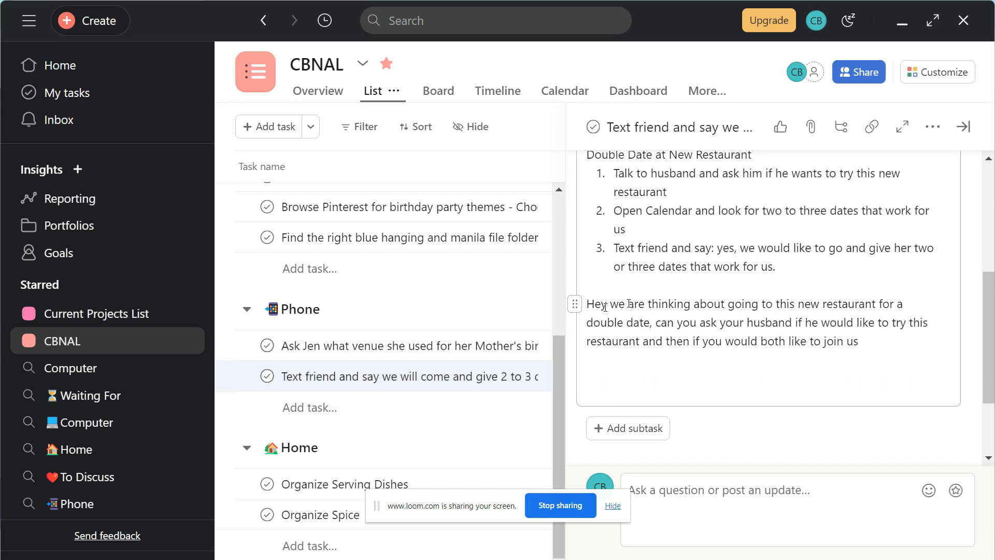
Step: Reread the numbered steps and draft message in the Text friend task's description, and close its details
{"action": "scroll", "coordinate": [614, 296], "scroll_direction": "up", "scroll_amount": 2}
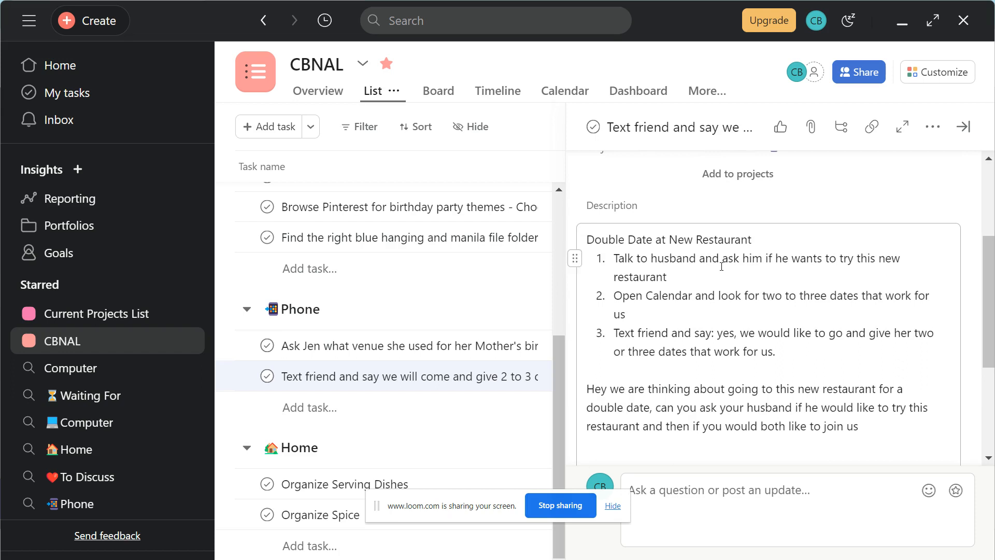
{"action": "left_click_drag", "start_coordinate": [864, 425], "coordinate": [736, 380]}
{"action": "left_click", "coordinate": [782, 333]}
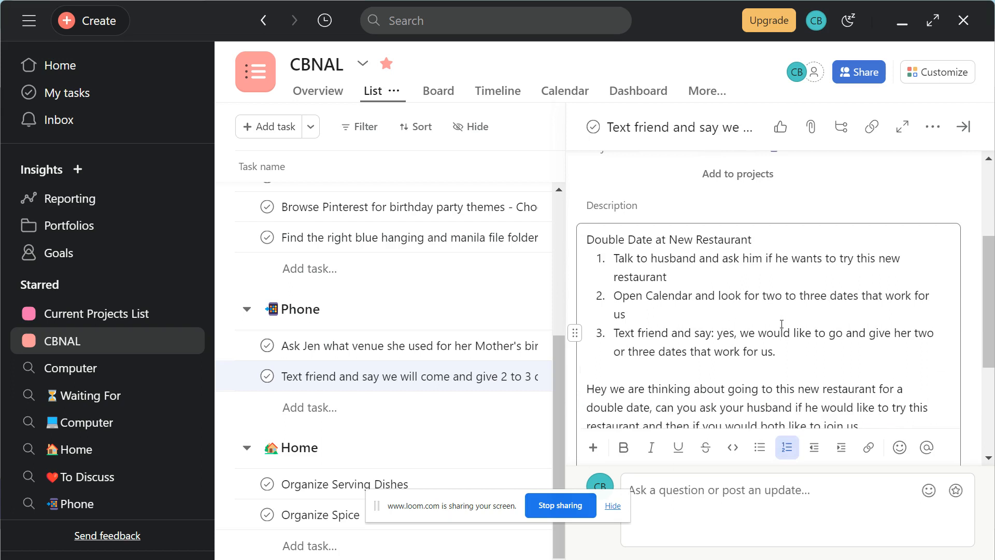
{"action": "left_click", "coordinate": [963, 127]}
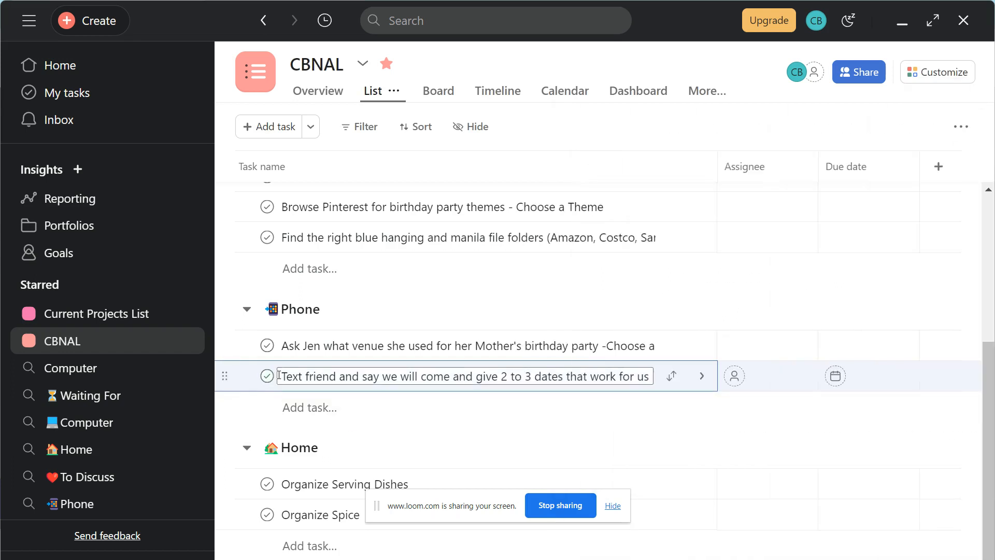
Step: Rename the Text friend task "Talk to husband about double date at new restaurant" and move it to the end of the To Discuss section
{"action": "left_click_drag", "start_coordinate": [281, 376], "coordinate": [644, 369]}
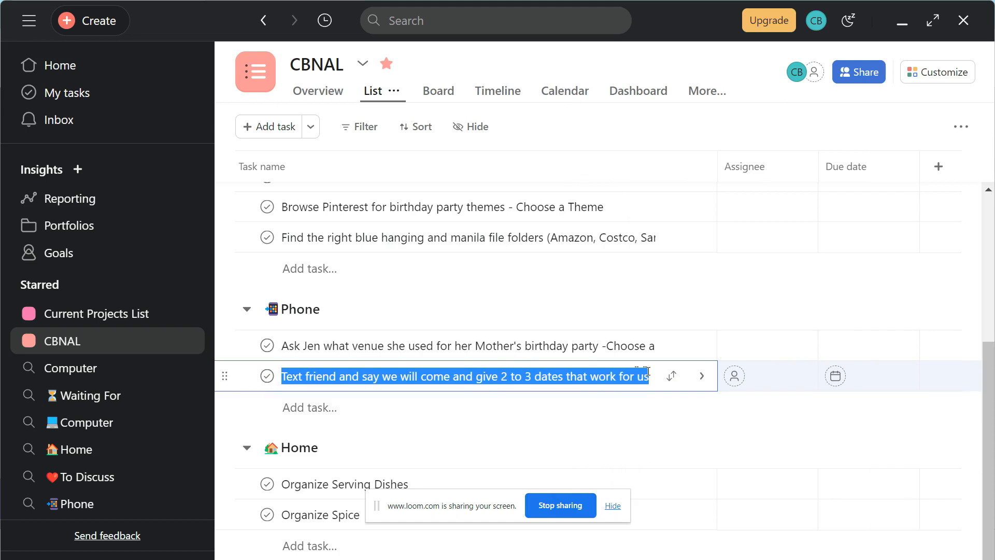
{"action": "type", "text": "Tal"}
{"action": "key", "text": "BackSpace"}
{"action": "key", "text": "BackSpace"}
{"action": "key", "text": "BackSpace"}
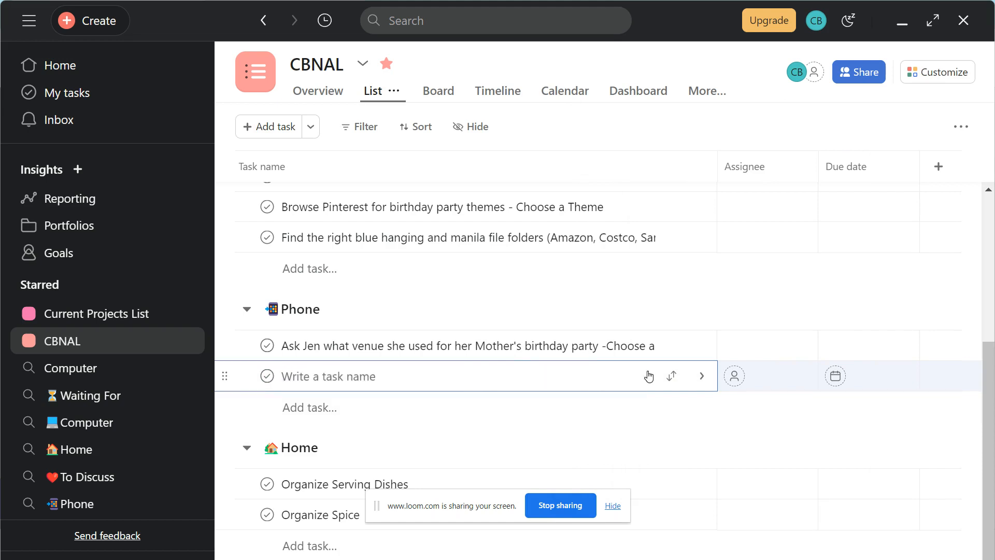
{"action": "type", "text": "Talk to husband"}
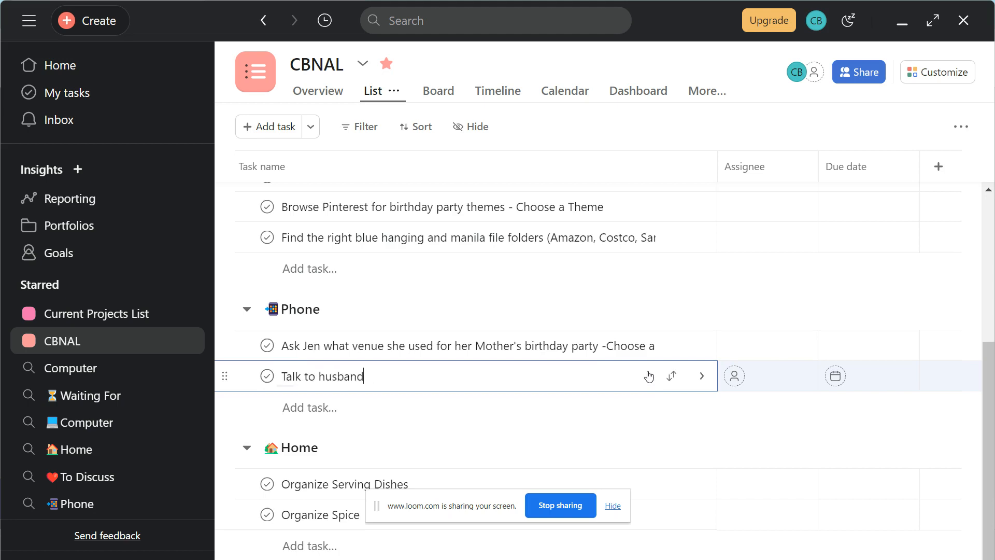
{"action": "type", "text": " about double date a"}
{"action": "type", "text": "t new"}
{"action": "type", "text": " res"}
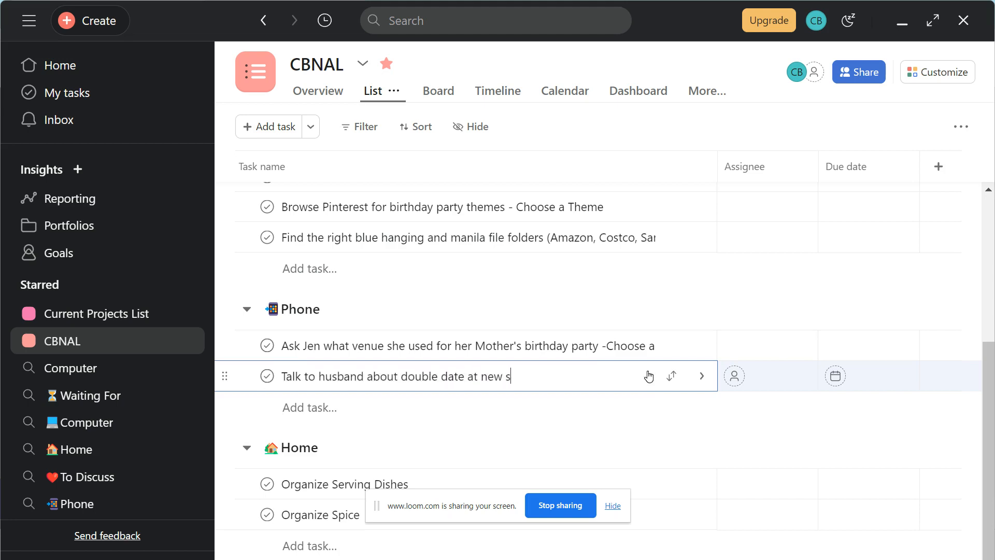
{"action": "key", "text": "BackSpace"}
{"action": "type", "text": "restaurant"}
{"action": "left_click_drag", "start_coordinate": [224, 376], "coordinate": [312, 201]}
{"action": "left_click_drag", "start_coordinate": [313, 251], "coordinate": [332, 301]}
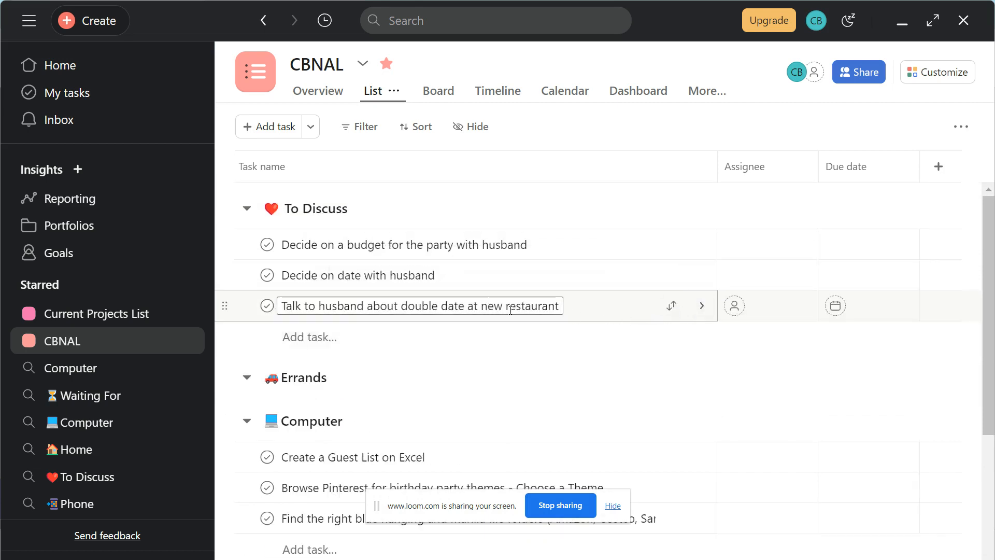
Step: Check the Talk to husband task's Double Date at New Restaurant description for its next action, and close the details
{"action": "left_click", "coordinate": [701, 308]}
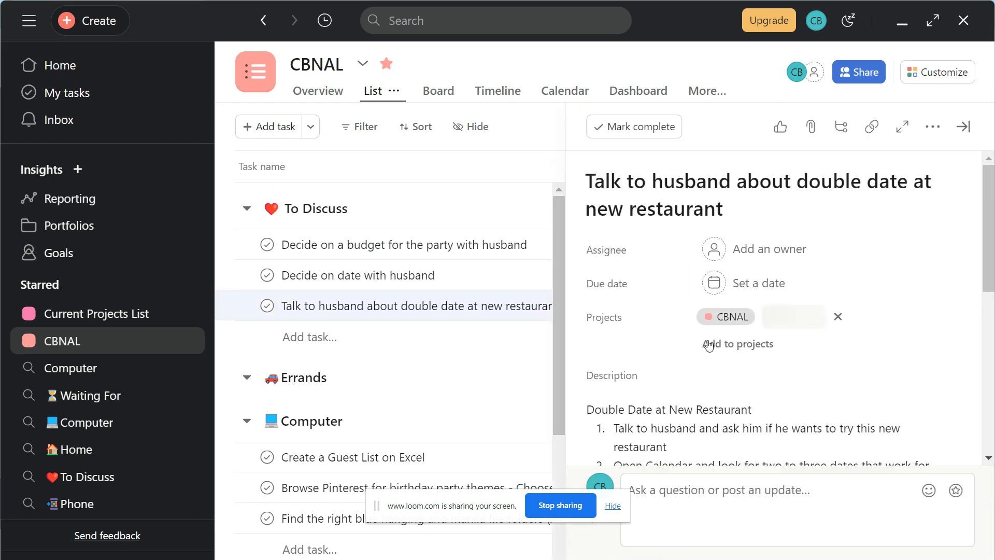
{"action": "scroll", "coordinate": [656, 267], "scroll_direction": "down", "scroll_amount": 3}
{"action": "left_click", "coordinate": [656, 259]}
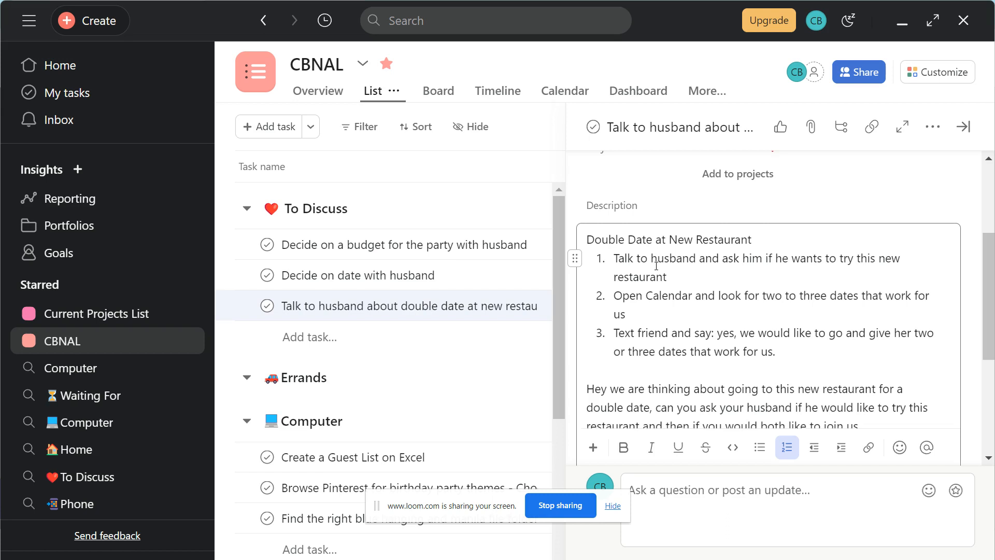
{"action": "left_click", "coordinate": [963, 126]}
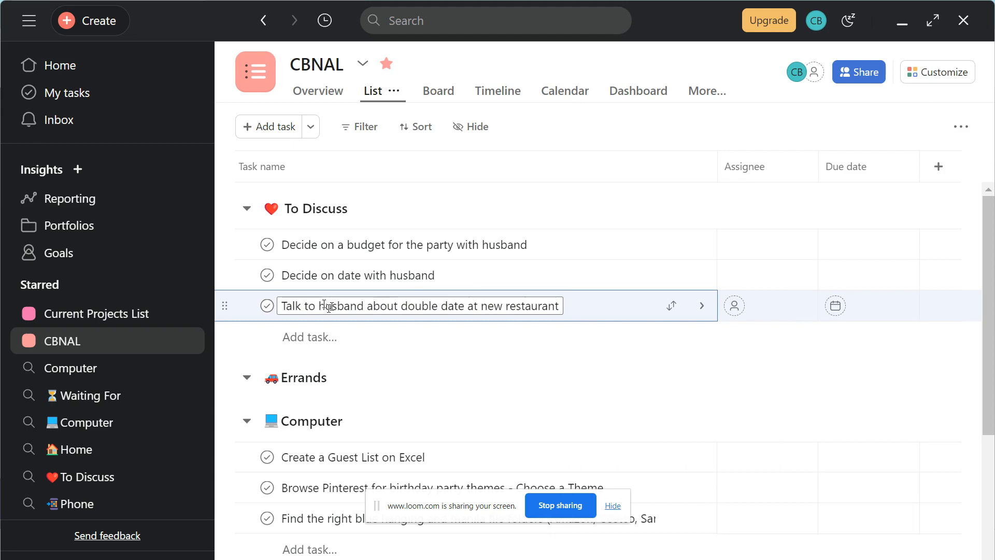
{"action": "left_click", "coordinate": [700, 307]}
{"action": "scroll", "coordinate": [673, 352], "scroll_direction": "down", "scroll_amount": 3}
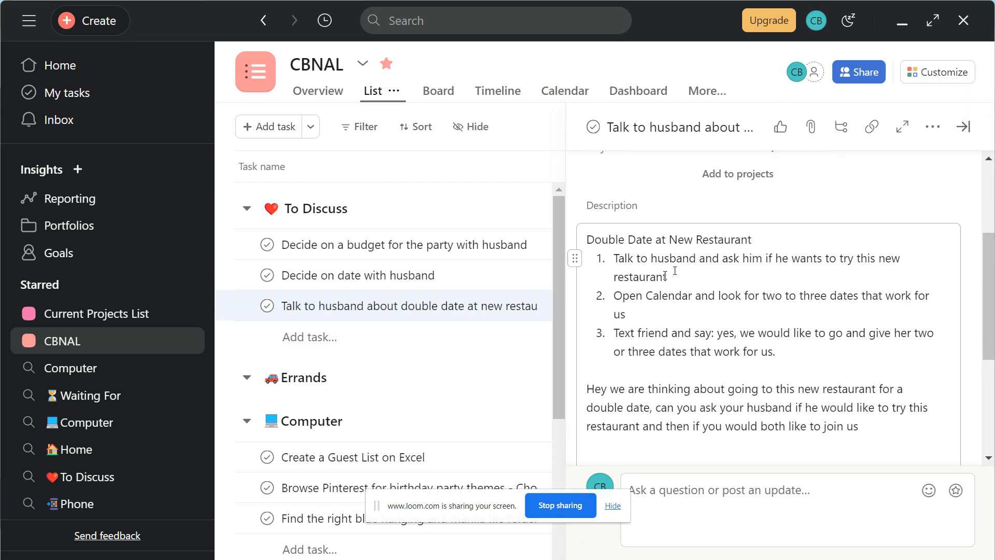
{"action": "left_click", "coordinate": [963, 127]}
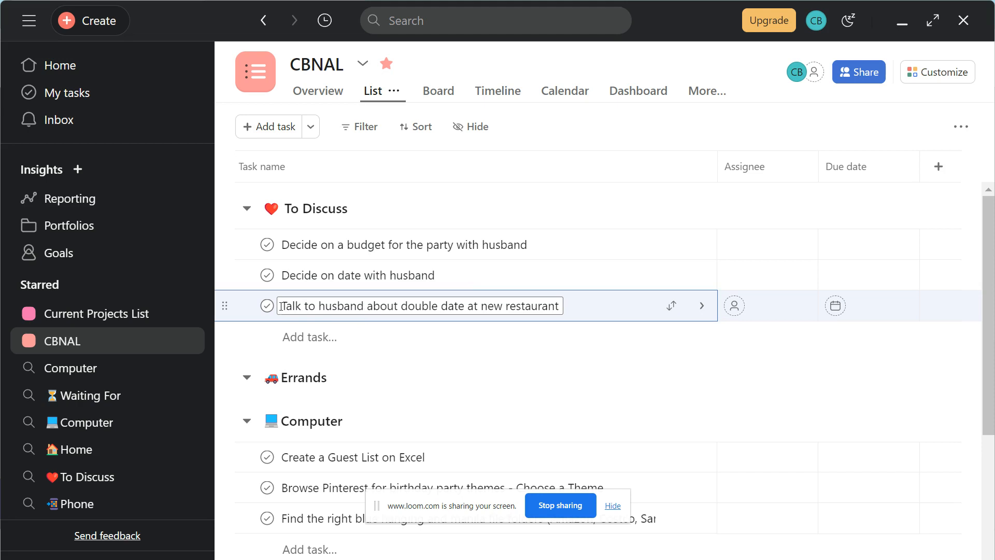
Step: Rename the Talk to husband task "Check my calendar for two or three dates that work for us for the double date"
{"action": "left_click_drag", "start_coordinate": [275, 307], "coordinate": [559, 304]}
{"action": "key", "text": "BackSpace"}
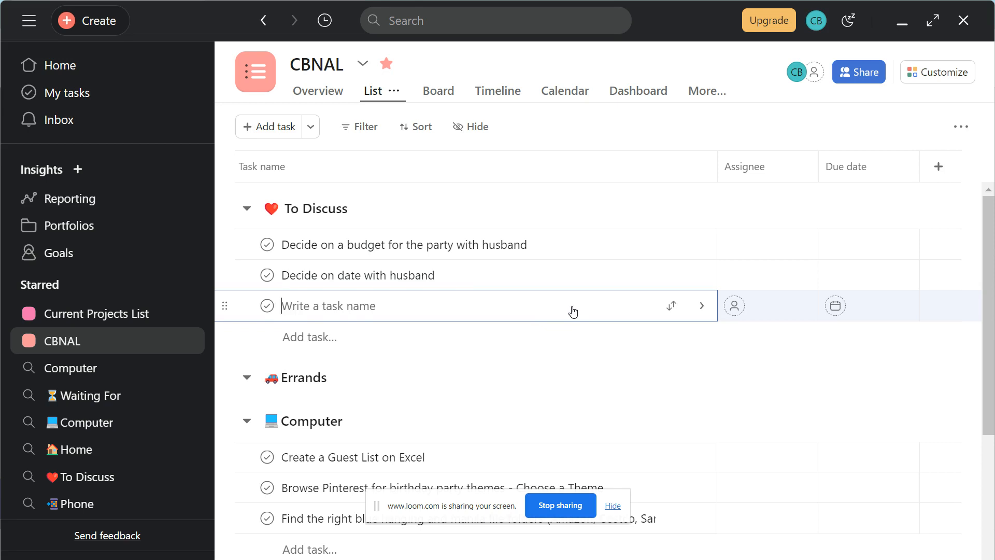
{"action": "type", "text": "Check my calend"}
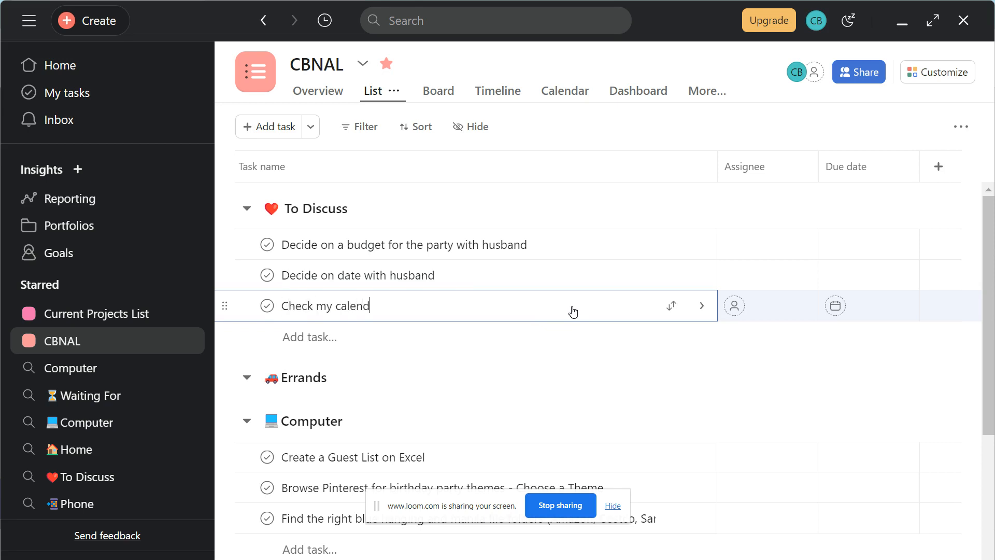
{"action": "type", "text": "ar for two "}
{"action": "type", "text": "or three"}
{"action": "type", "text": " dates that wo"}
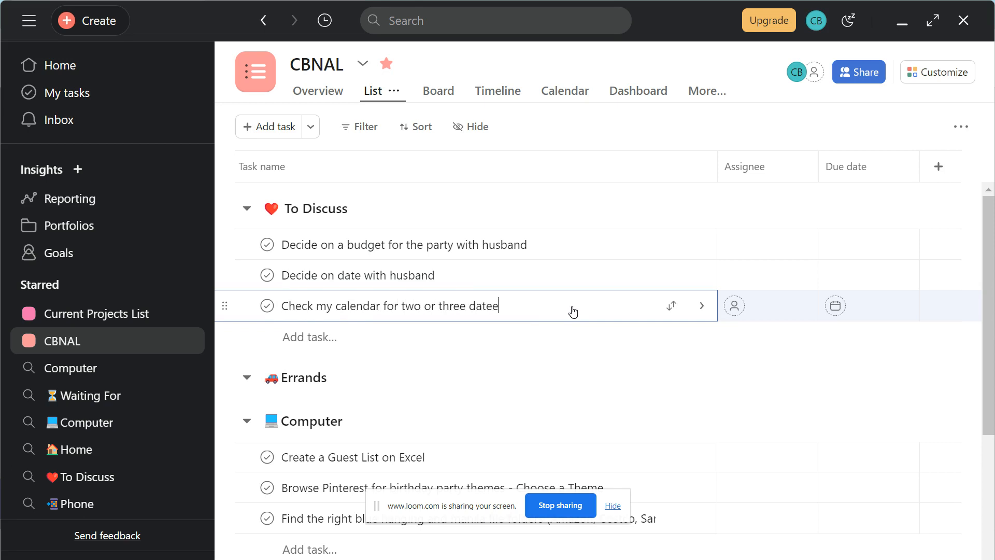
{"action": "type", "text": "rk for us for th"}
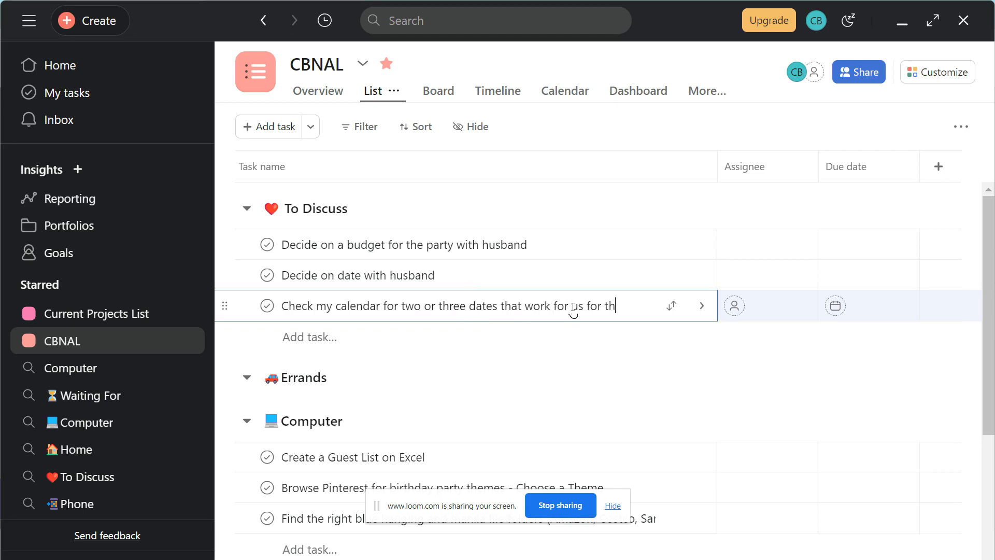
{"action": "type", "text": "e double date"}
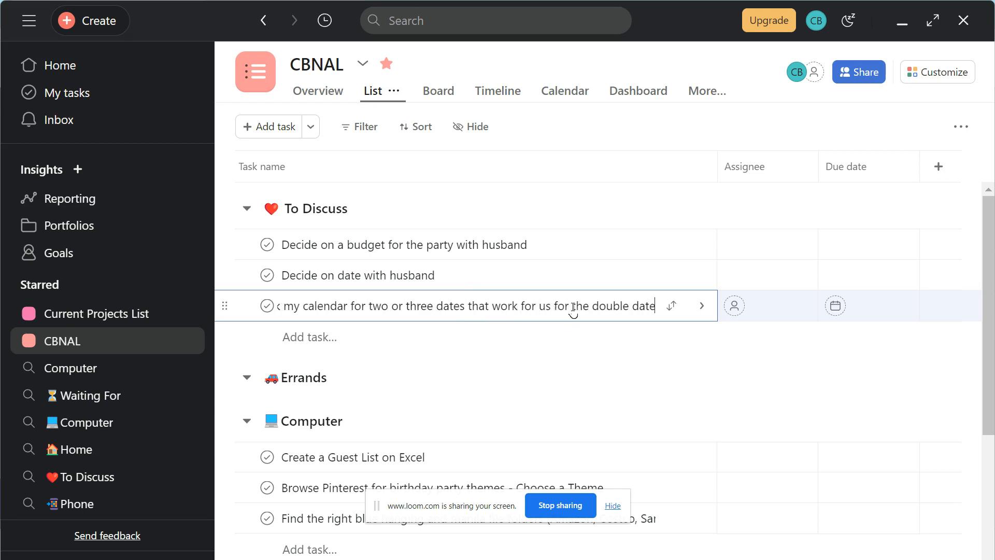
{"action": "key", "text": "Escape"}
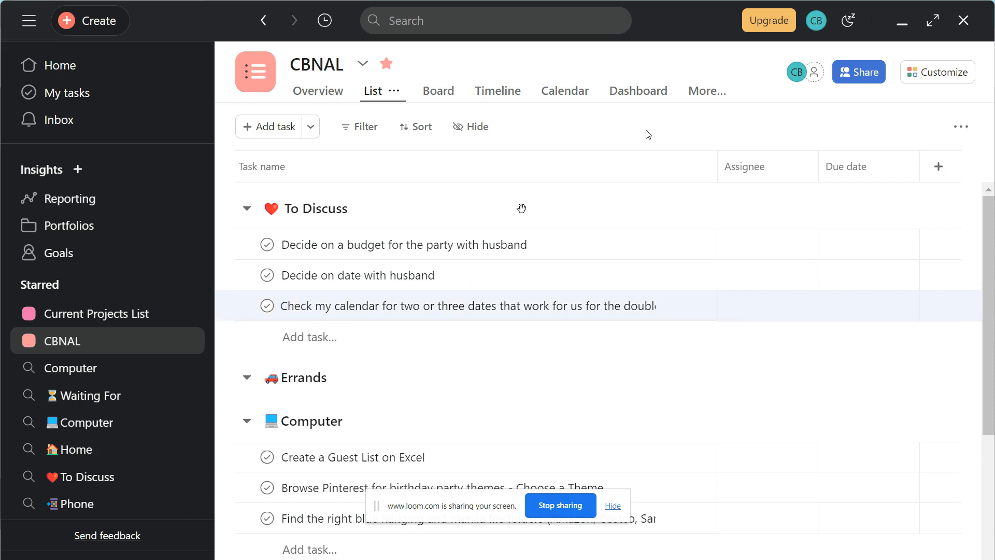
Step: Look up the step that follows checking the calendar in the task's description, and close the details
{"action": "left_click", "coordinate": [303, 306]}
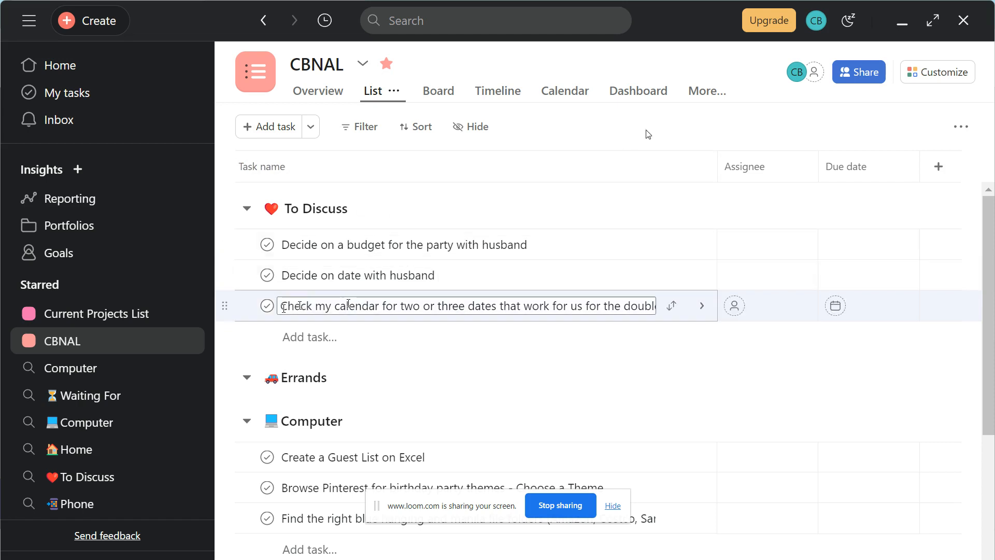
{"action": "left_click", "coordinate": [702, 305]}
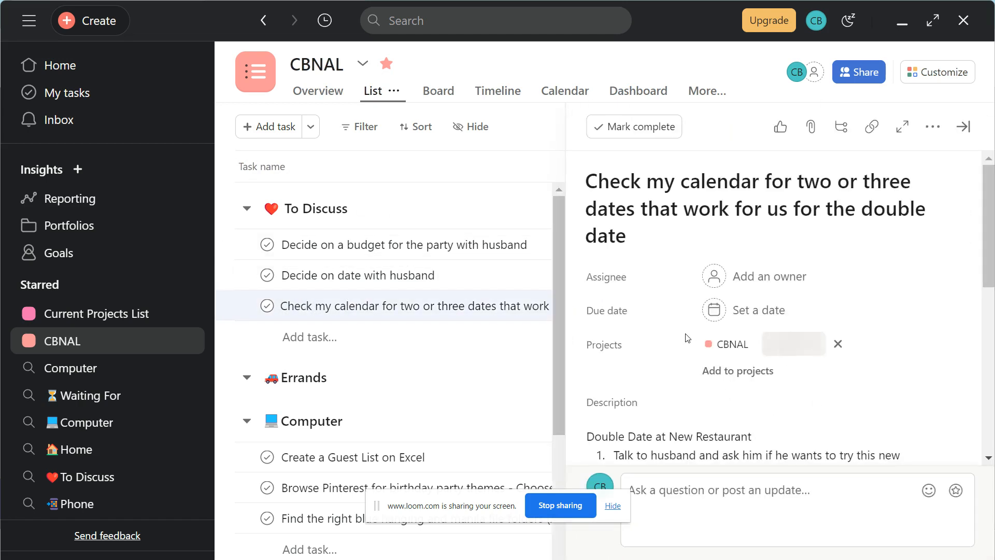
{"action": "scroll", "coordinate": [759, 338], "scroll_direction": "down", "scroll_amount": 5}
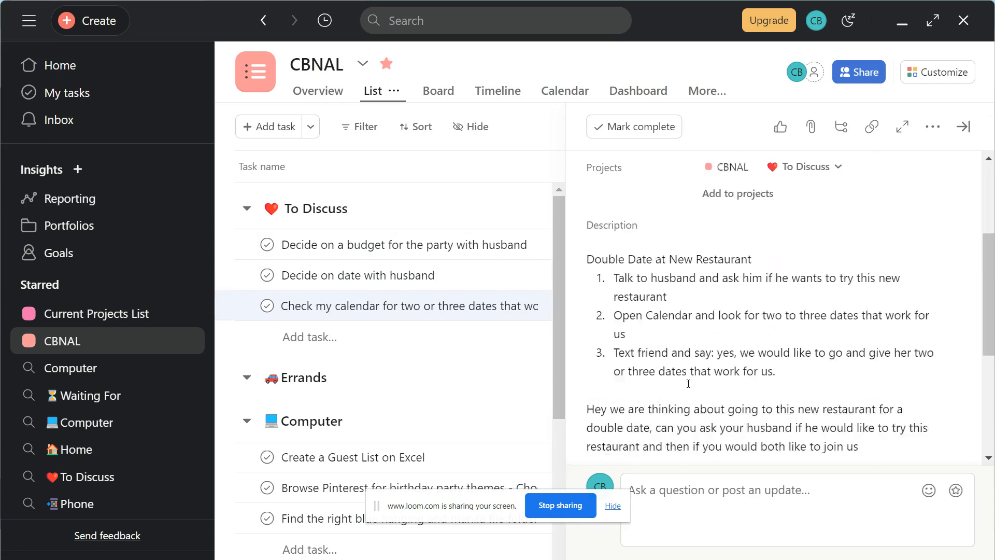
{"action": "left_click", "coordinate": [962, 127]}
Step: Rename the calendar task "Text Friend with two to three dates and let her know we would love to dine with them" and move it first under Phone
{"action": "left_click", "coordinate": [282, 304]}
{"action": "left_click_drag", "start_coordinate": [283, 304], "coordinate": [653, 303]}
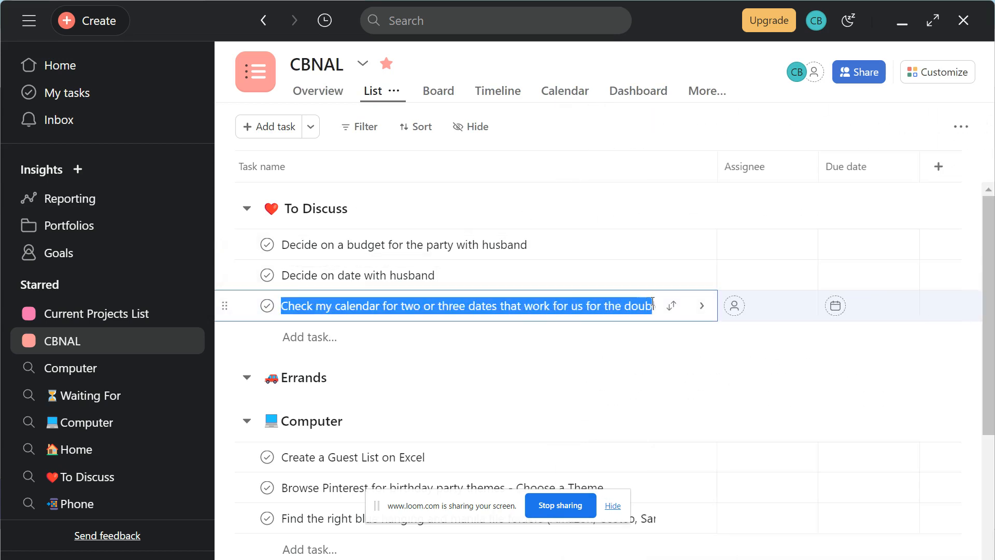
{"action": "key", "text": "BackSpace"}
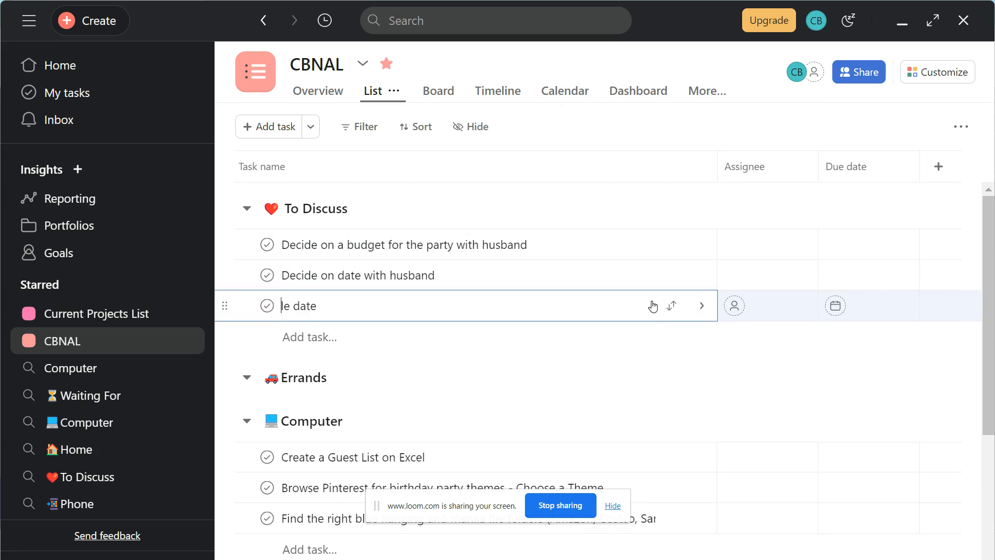
{"action": "key", "text": "Delete"}
{"action": "key", "text": "Delete"}
{"action": "key", "text": "Delete"}
{"action": "key", "text": "Delete"}
{"action": "key", "text": "Delete"}
{"action": "key", "text": "Delete"}
{"action": "key", "text": "Delete"}
{"action": "type", "text": "Text Friend with a"}
{"action": "key", "text": "BackSpace"}
{"action": "type", "text": "two to "}
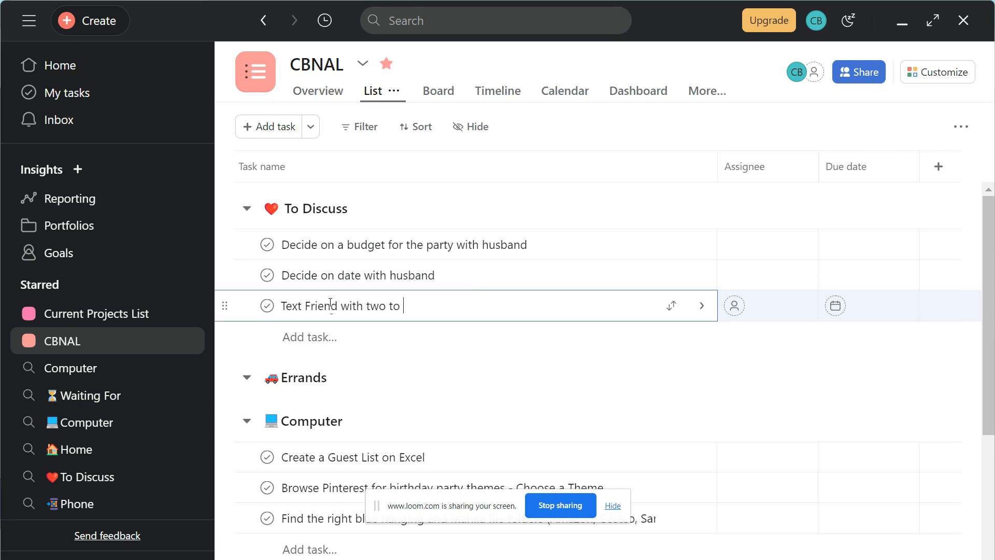
{"action": "type", "text": "three dates and let her kn"}
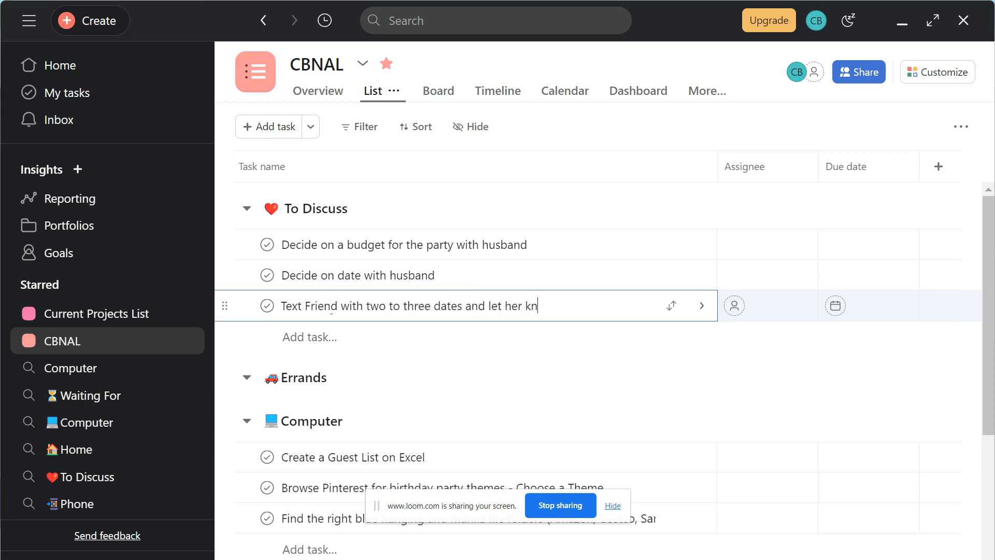
{"action": "type", "text": "ow we would love to "}
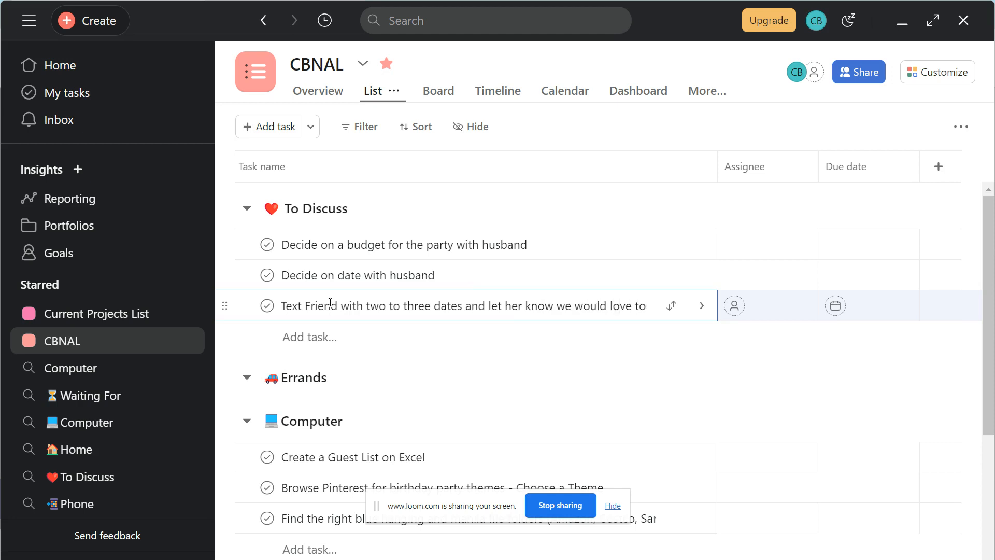
{"action": "type", "text": "dine with the"}
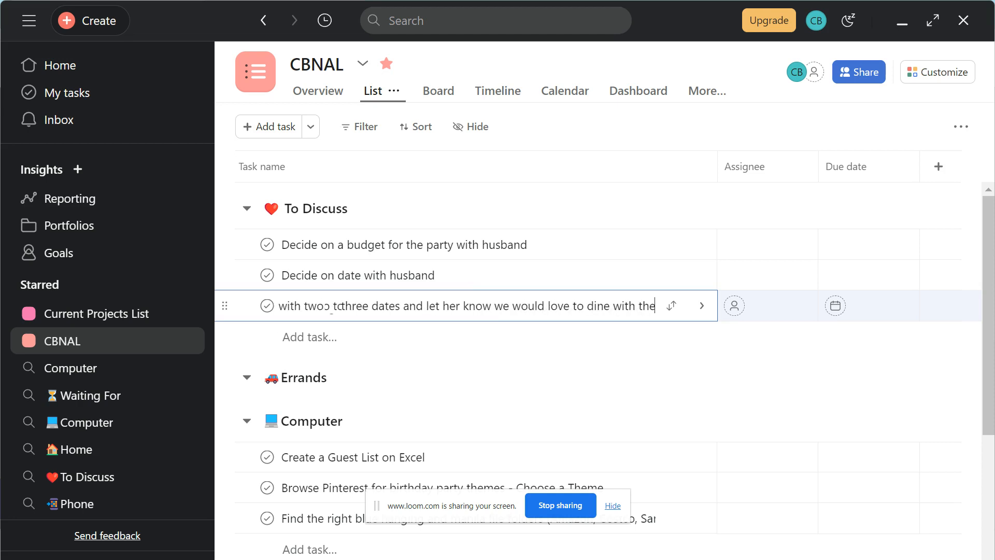
{"action": "type", "text": "m"}
{"action": "left_click", "coordinate": [603, 136]}
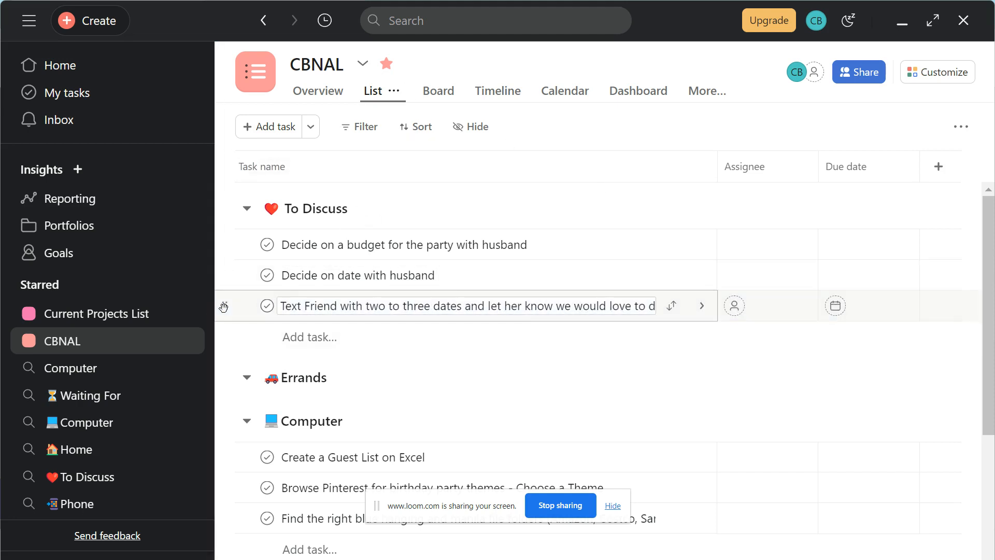
{"action": "left_click_drag", "start_coordinate": [223, 307], "coordinate": [304, 433]}
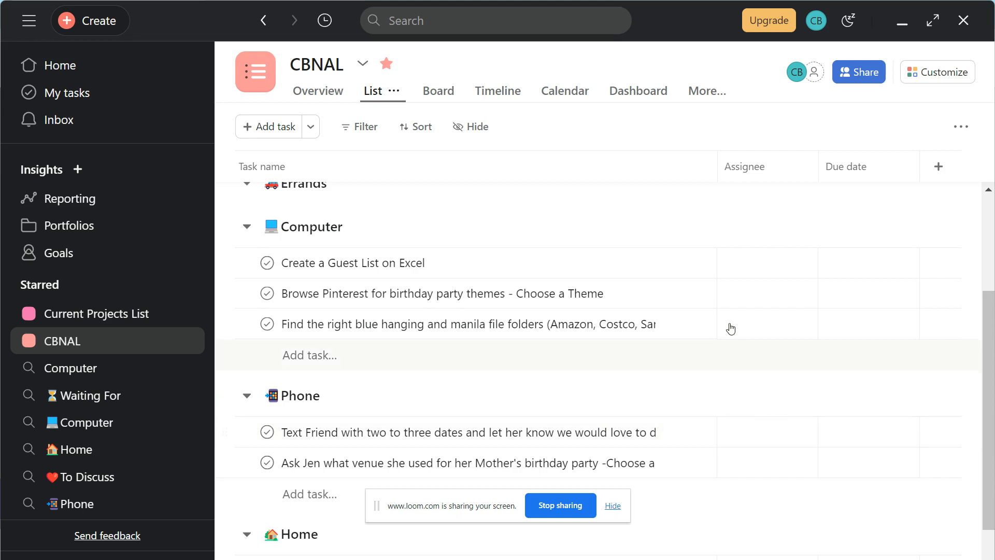
Step: Review the tasks under the To Discuss, Computer, Phone and Home sections of CBNAL
{"action": "scroll", "coordinate": [446, 298], "scroll_direction": "up", "scroll_amount": 3}
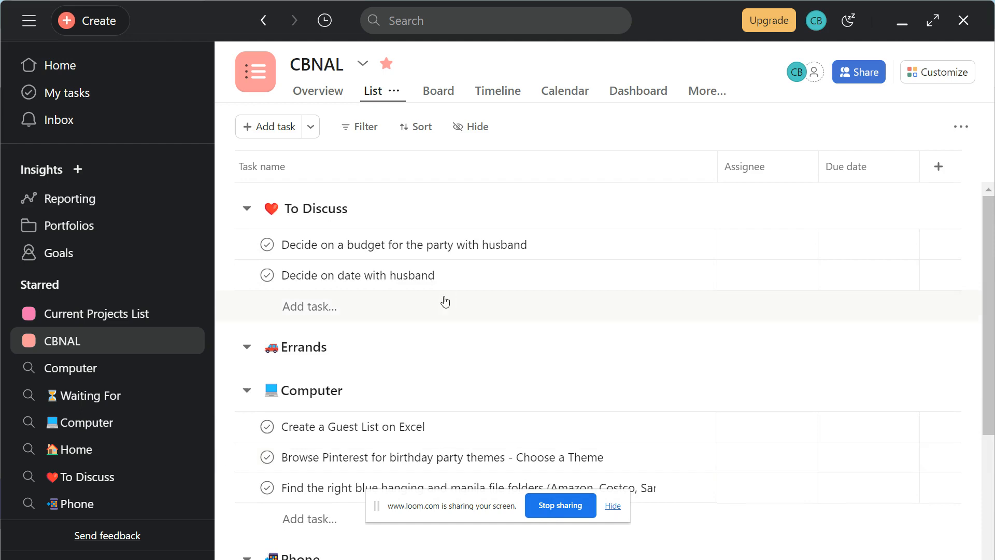
{"action": "scroll", "coordinate": [444, 302], "scroll_direction": "down", "scroll_amount": 5}
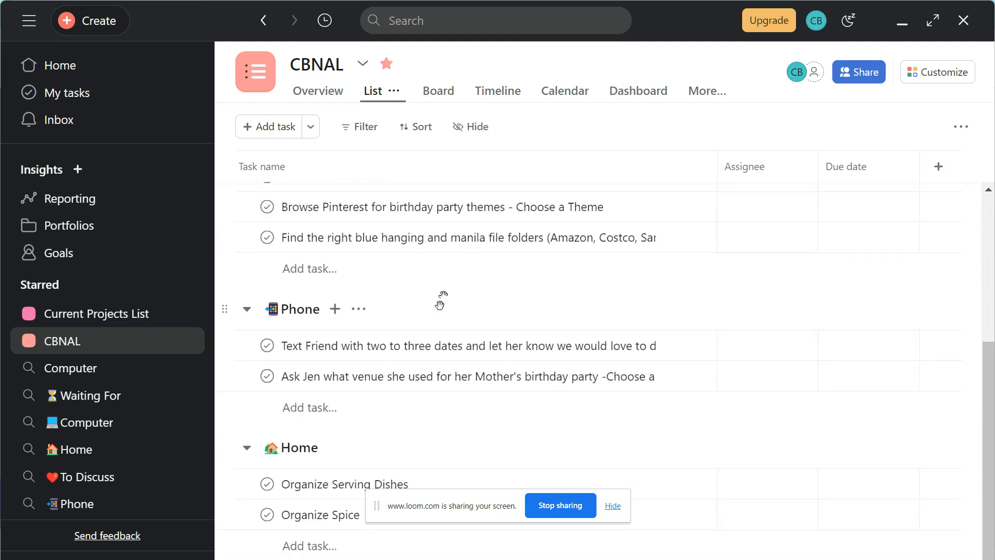
{"action": "left_click", "coordinate": [426, 349]}
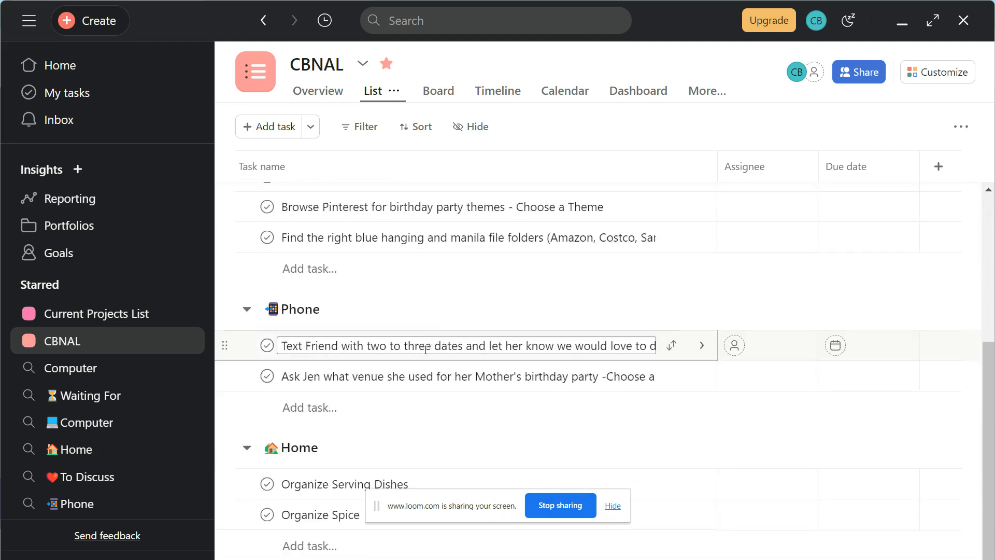
{"action": "scroll", "coordinate": [513, 422], "scroll_direction": "up", "scroll_amount": 5}
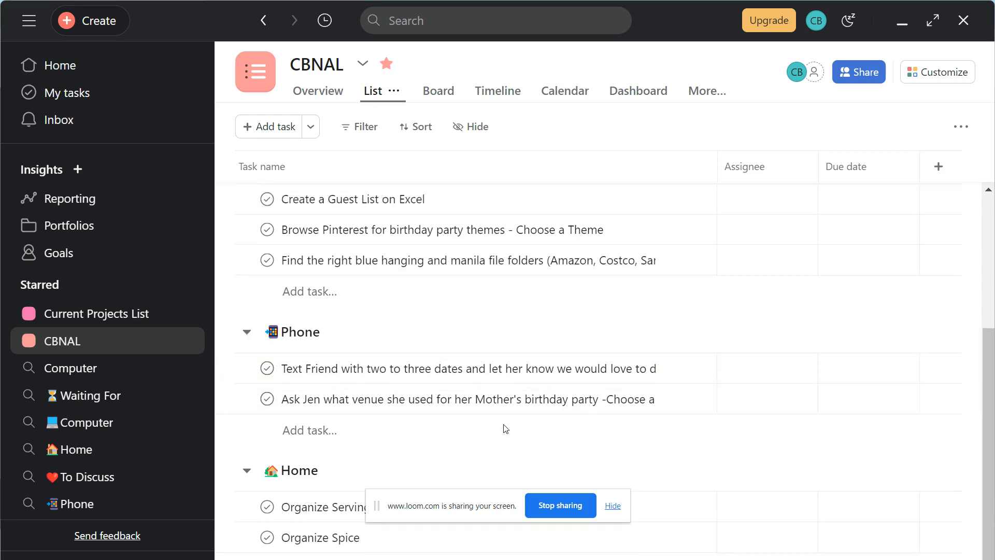
{"action": "scroll", "coordinate": [411, 447], "scroll_direction": "down", "scroll_amount": 2}
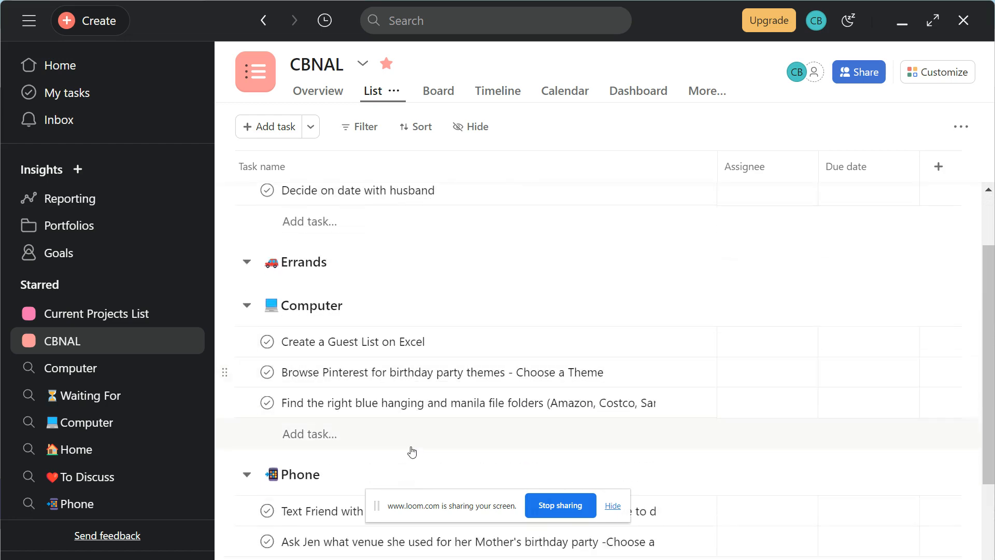
Step: Read the numbered steps in the description of the Computer task about finding blue hanging and manila file folders, and close the details
{"action": "scroll", "coordinate": [407, 451], "scroll_direction": "up", "scroll_amount": 2}
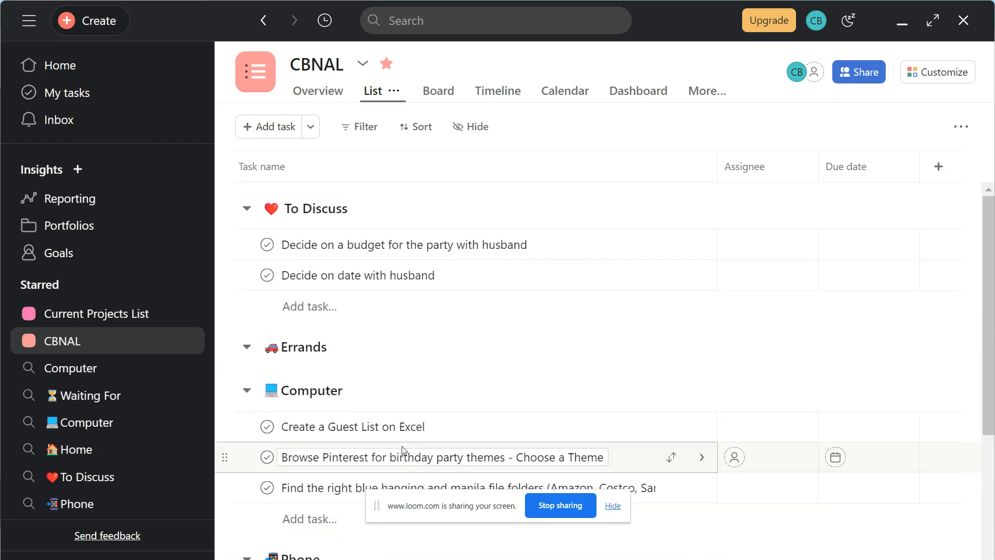
{"action": "scroll", "coordinate": [404, 450], "scroll_direction": "down", "scroll_amount": 2}
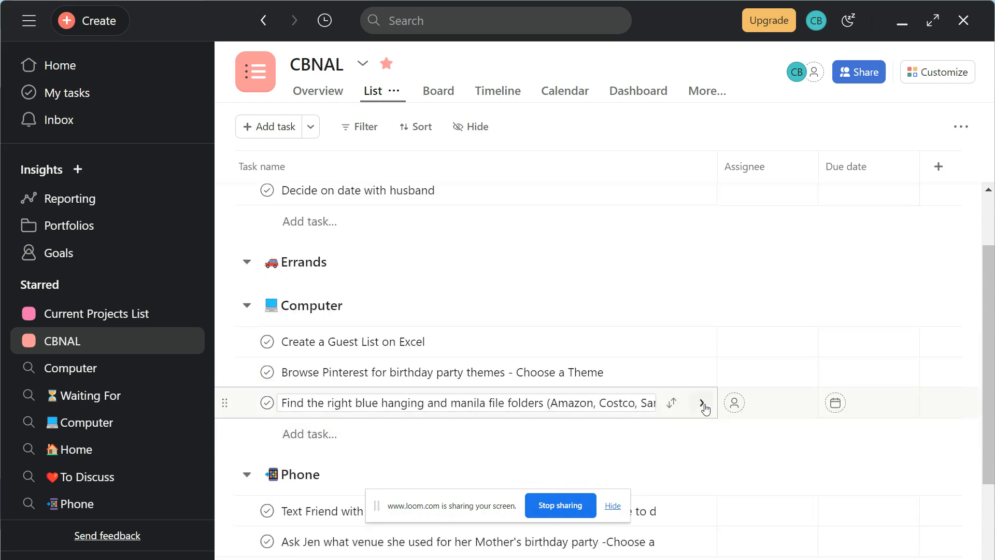
{"action": "left_click", "coordinate": [702, 403]}
{"action": "scroll", "coordinate": [722, 327], "scroll_direction": "down", "scroll_amount": 4}
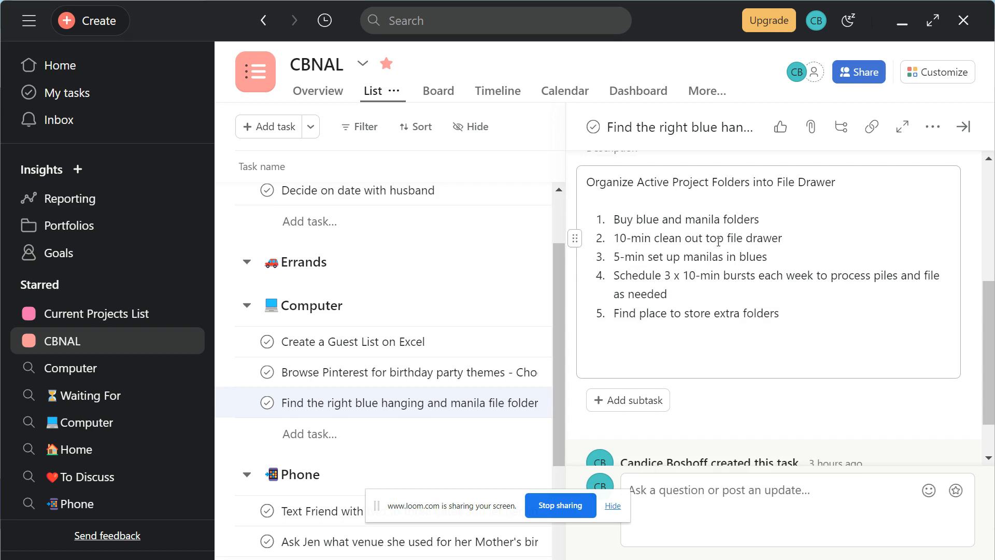
{"action": "left_click_drag", "start_coordinate": [613, 219], "coordinate": [792, 306]}
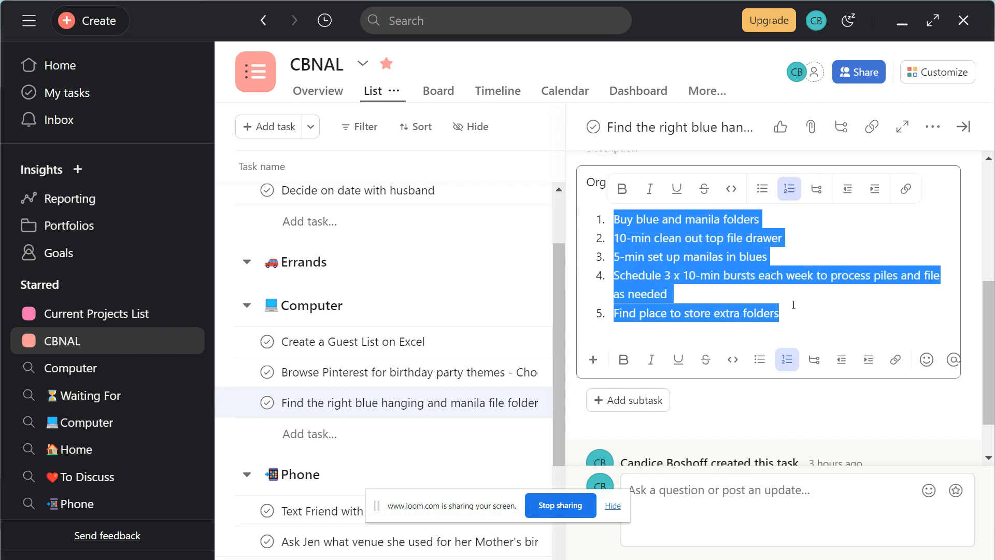
{"action": "left_click", "coordinate": [792, 307]}
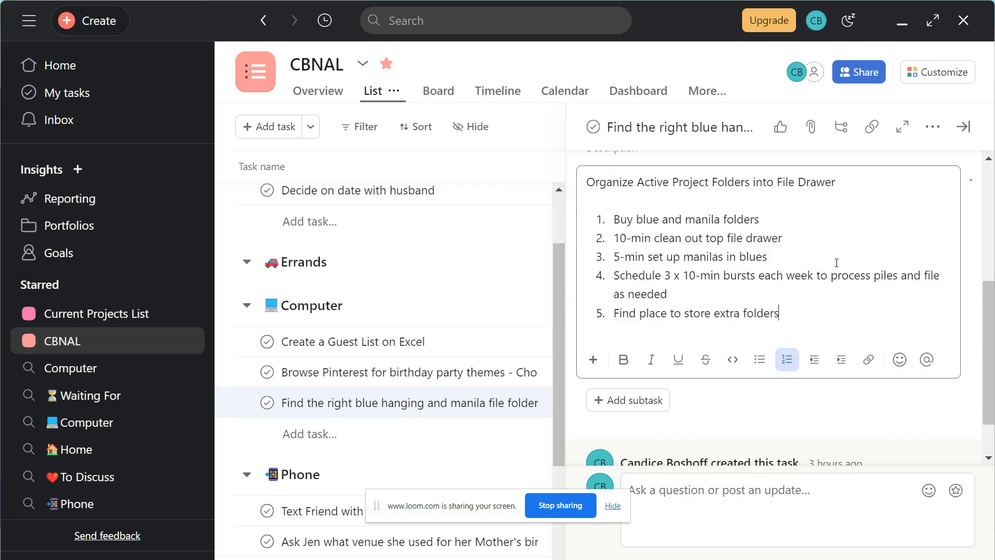
{"action": "left_click", "coordinate": [962, 126]}
{"action": "left_click", "coordinate": [294, 403]}
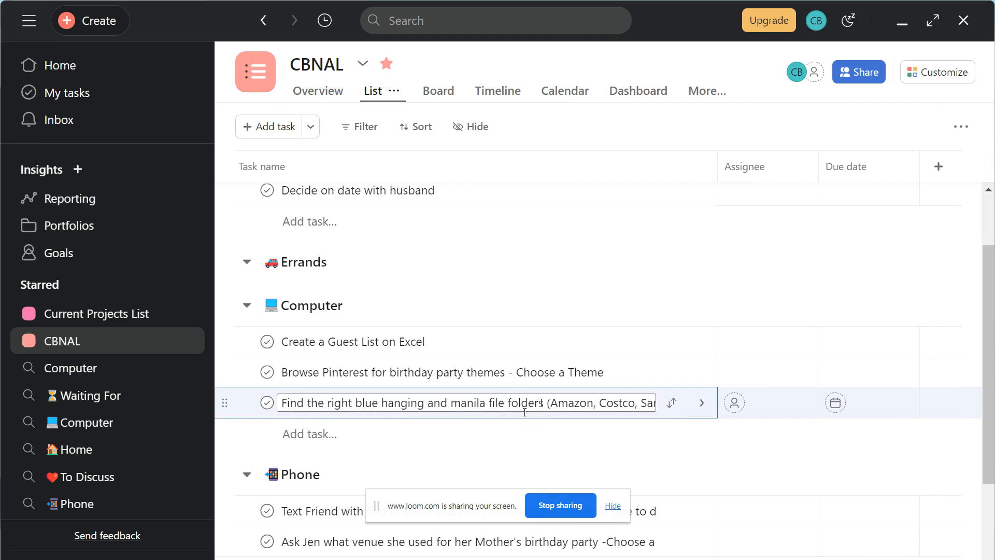
Step: Copy the second step, "10-min clean out top file drawer", from the file folders task's description and close the details
{"action": "left_click", "coordinate": [703, 403]}
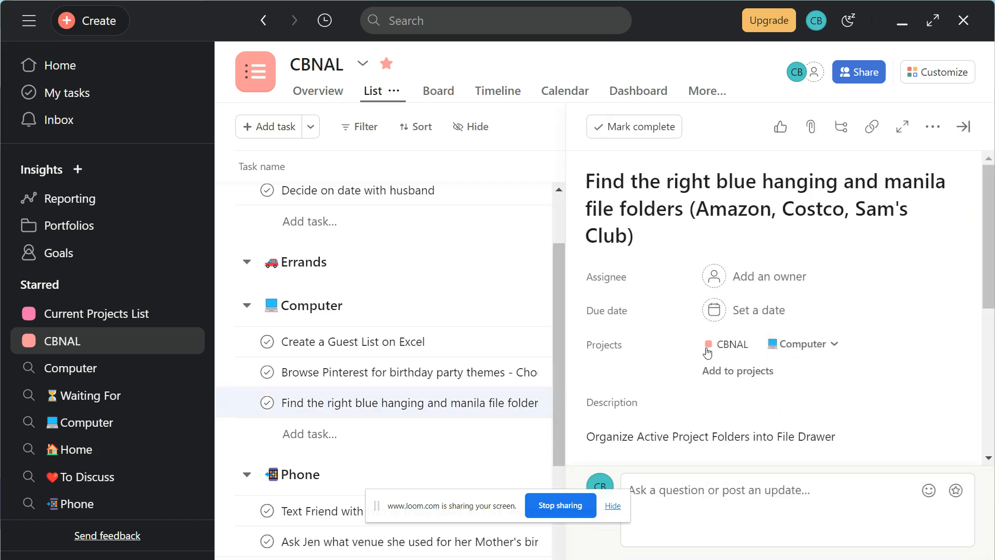
{"action": "scroll", "coordinate": [709, 365], "scroll_direction": "down", "scroll_amount": 3}
{"action": "left_click_drag", "start_coordinate": [614, 322], "coordinate": [773, 324]}
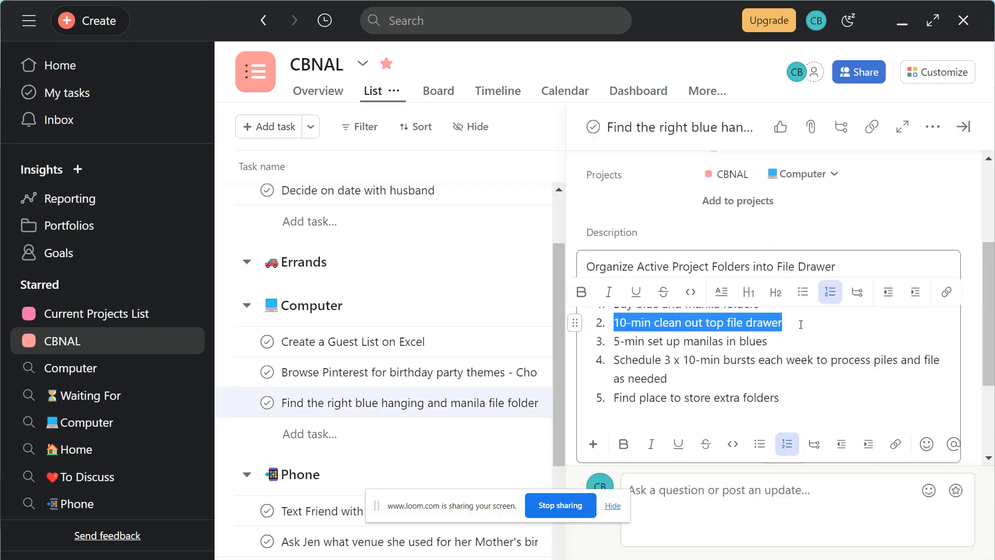
{"action": "right_click", "coordinate": [773, 324]}
{"action": "left_click", "coordinate": [800, 357]}
{"action": "left_click", "coordinate": [951, 152]}
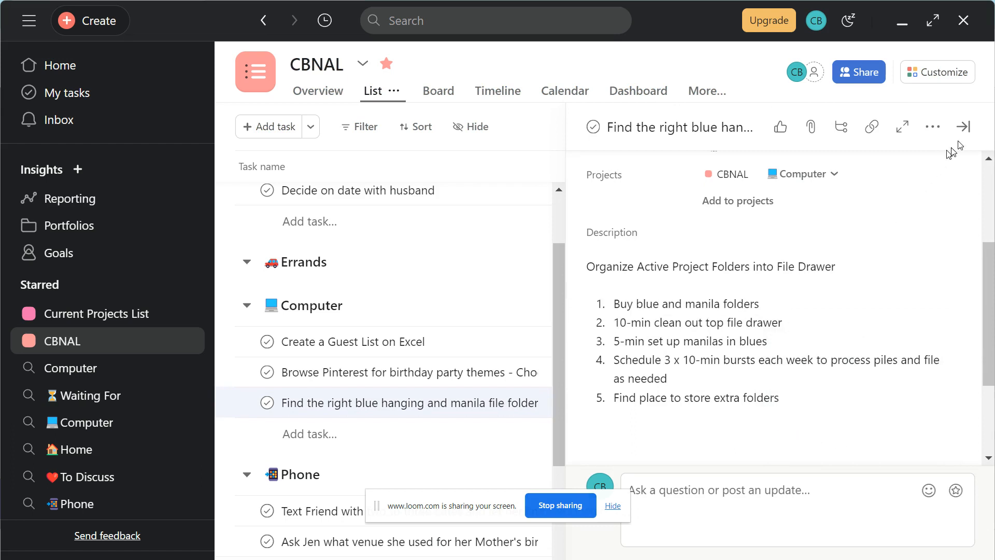
{"action": "left_click", "coordinate": [962, 127]}
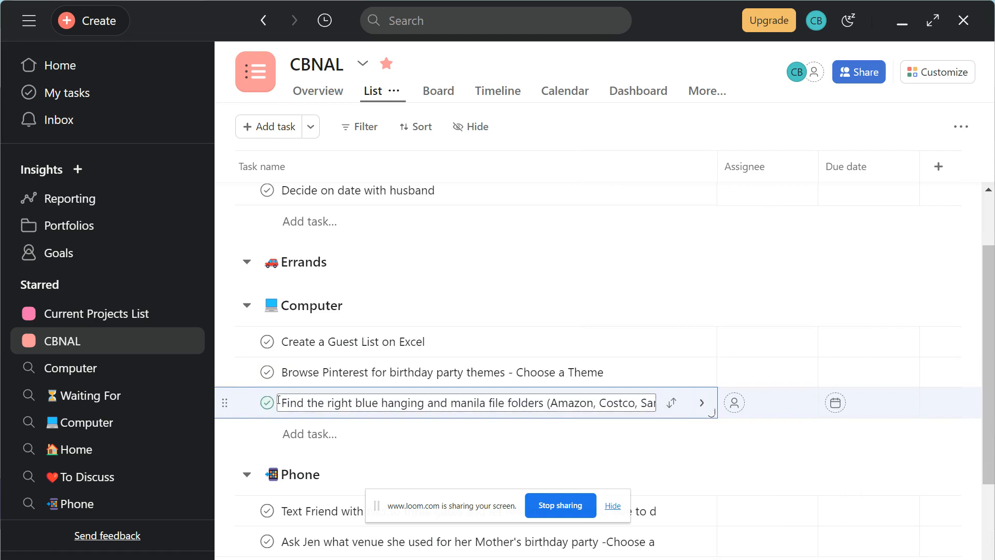
Step: Rename the file folders task "10-min clean out top file drawer" and move it first under Home
{"action": "left_click", "coordinate": [285, 402]}
{"action": "left_click_drag", "start_coordinate": [285, 402], "coordinate": [694, 402]}
{"action": "key", "text": "BackSpace"}
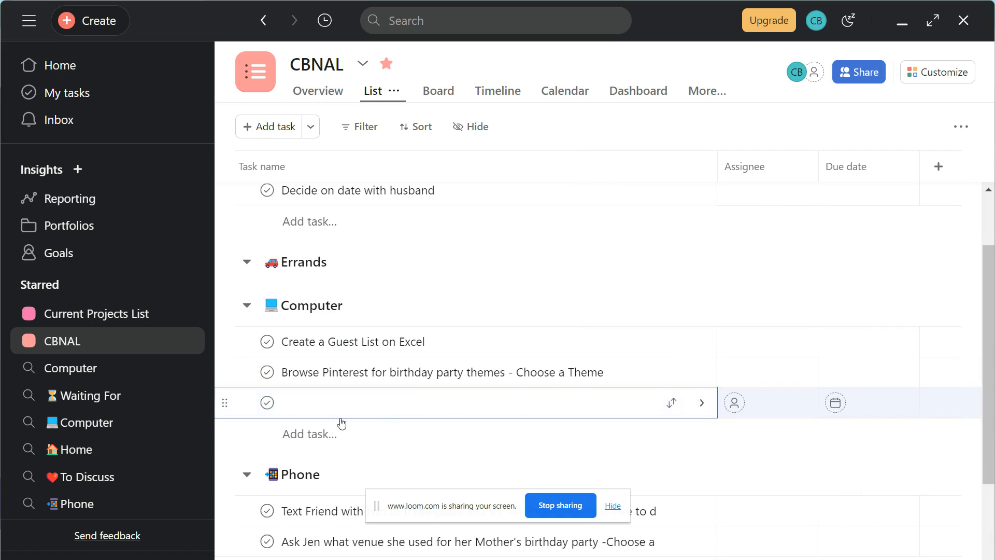
{"action": "type", "text": "v"}
{"action": "left_click_drag", "start_coordinate": [283, 403], "coordinate": [341, 424]}
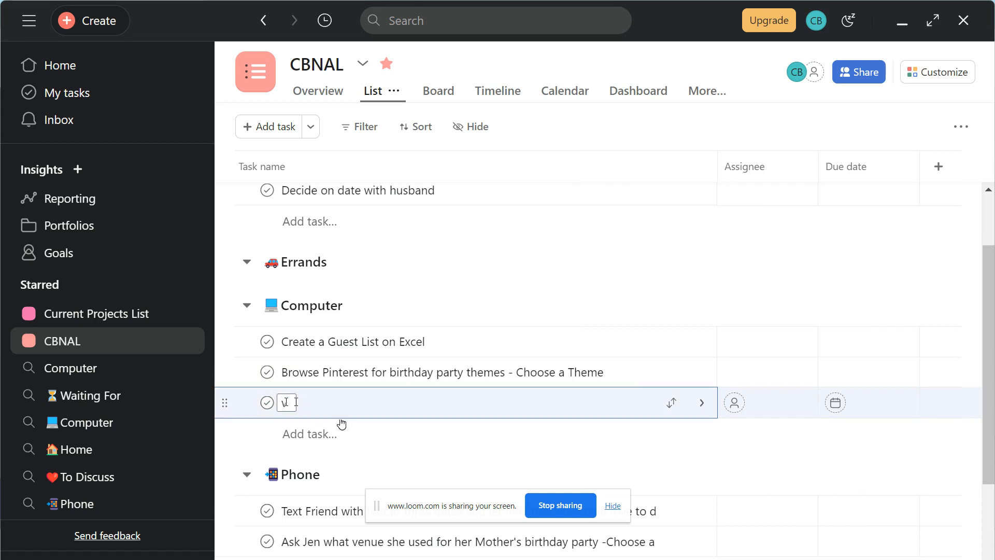
{"action": "key", "text": "ctrl+v"}
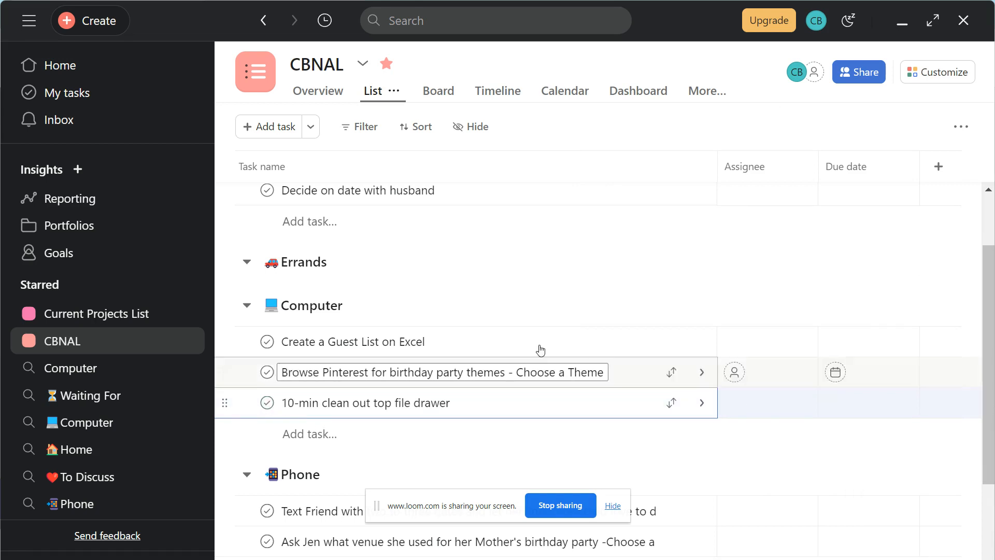
{"action": "key", "text": "Escape"}
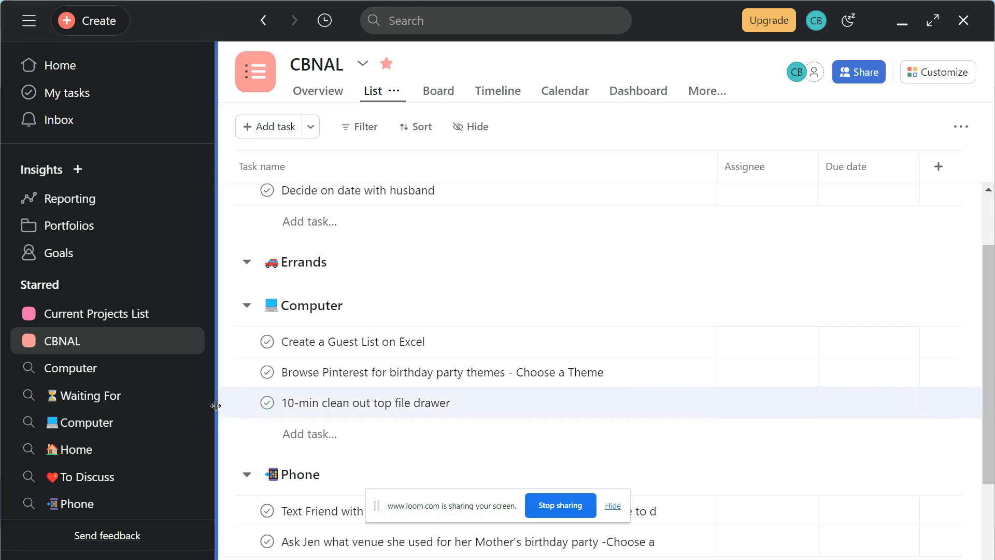
{"action": "left_click_drag", "start_coordinate": [226, 403], "coordinate": [316, 474]}
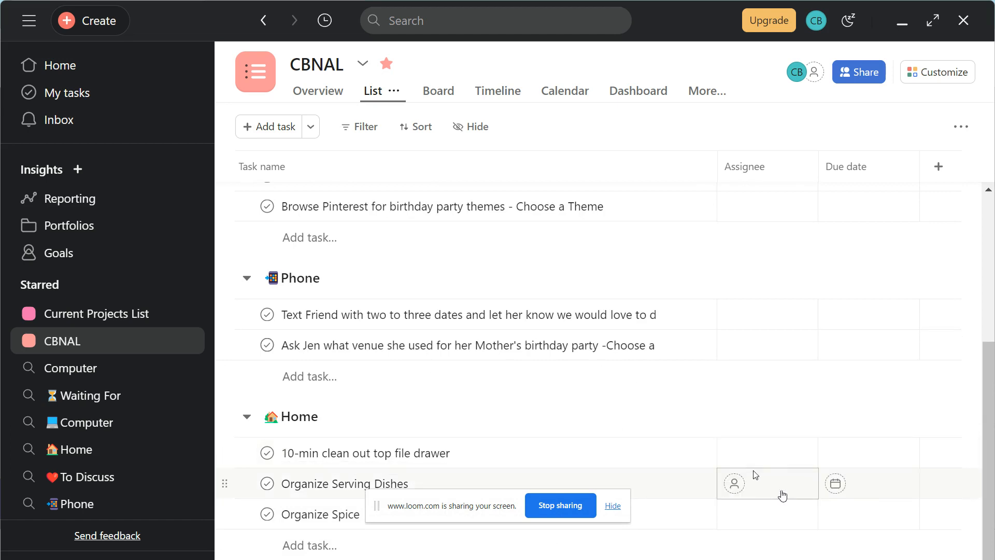
Step: Examine the remaining project steps in the file drawer task's description, close the details, and look over the Computer and Phone sections
{"action": "left_click", "coordinate": [695, 454]}
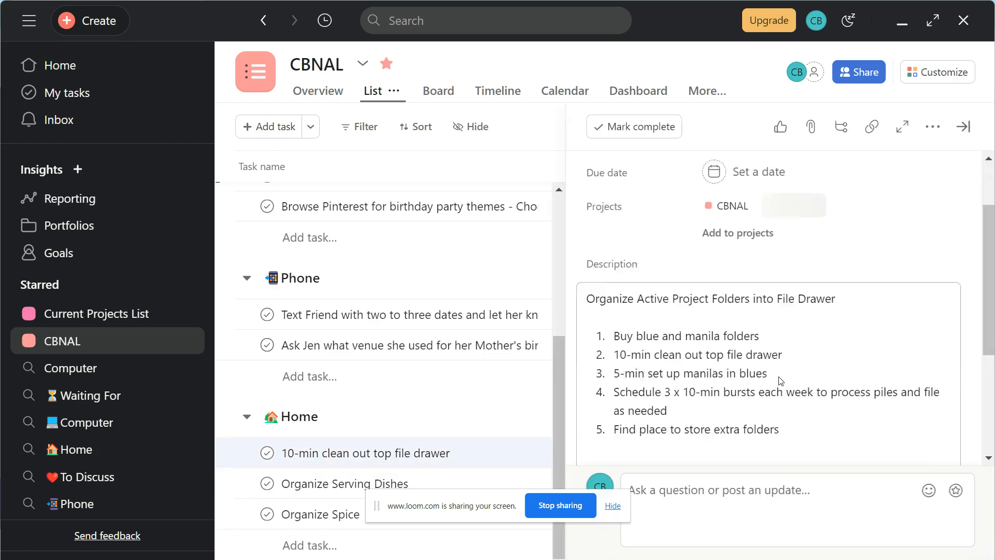
{"action": "scroll", "coordinate": [779, 381], "scroll_direction": "down", "scroll_amount": 3}
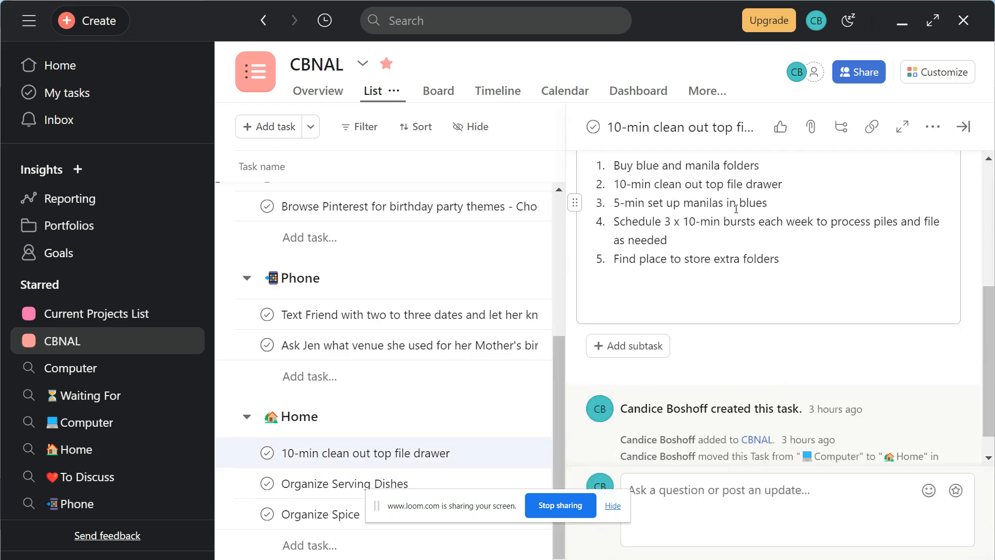
{"action": "left_click", "coordinate": [970, 128]}
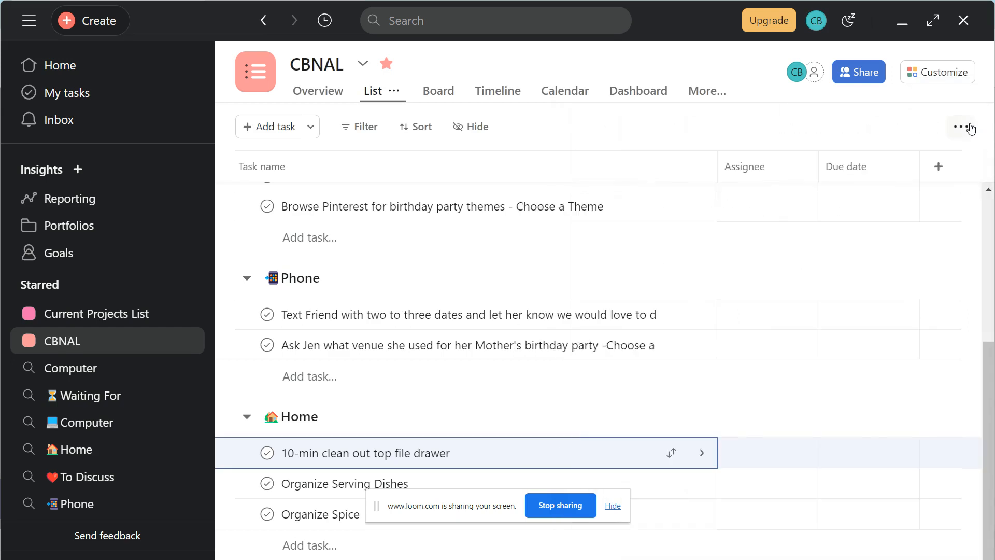
{"action": "left_click", "coordinate": [702, 452]}
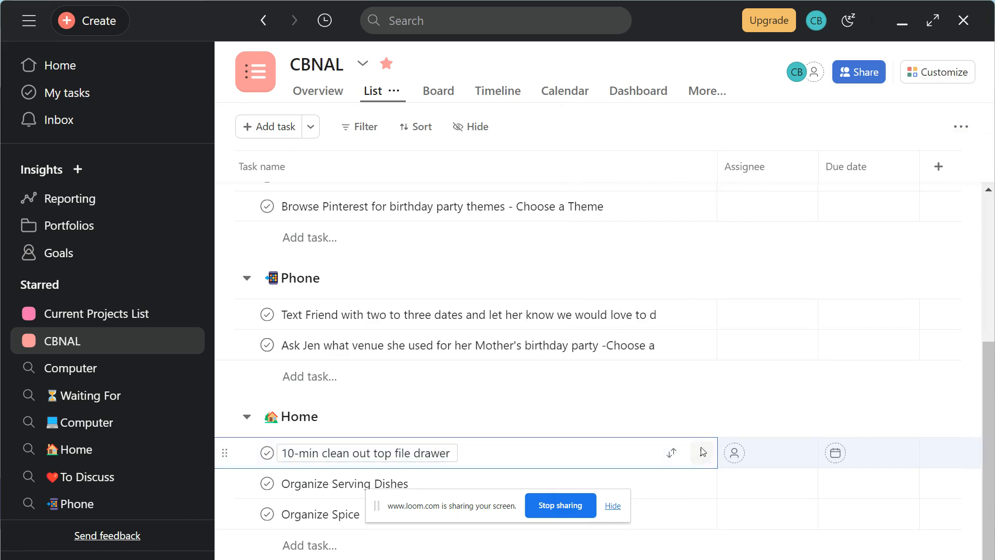
{"action": "left_click", "coordinate": [681, 317]}
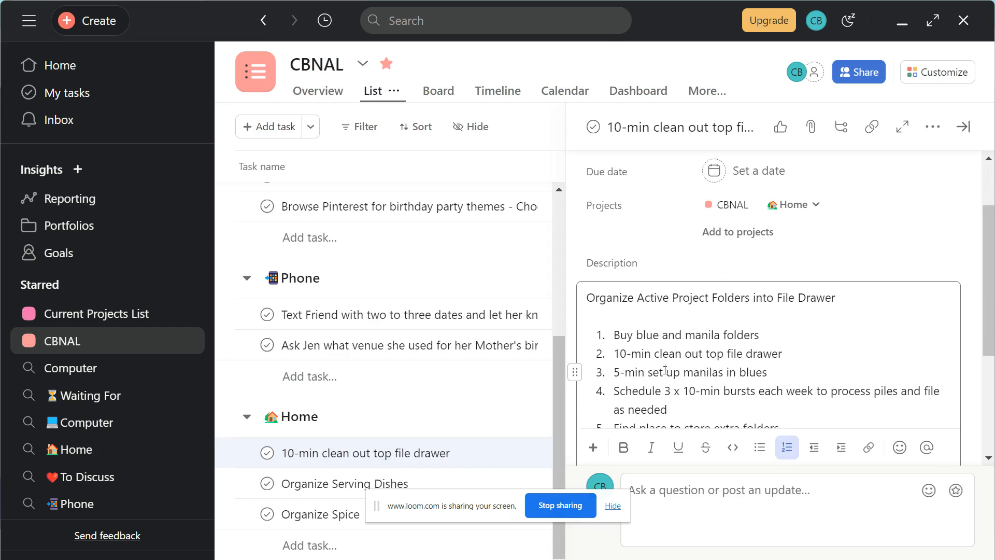
{"action": "scroll", "coordinate": [665, 371], "scroll_direction": "down", "scroll_amount": 3}
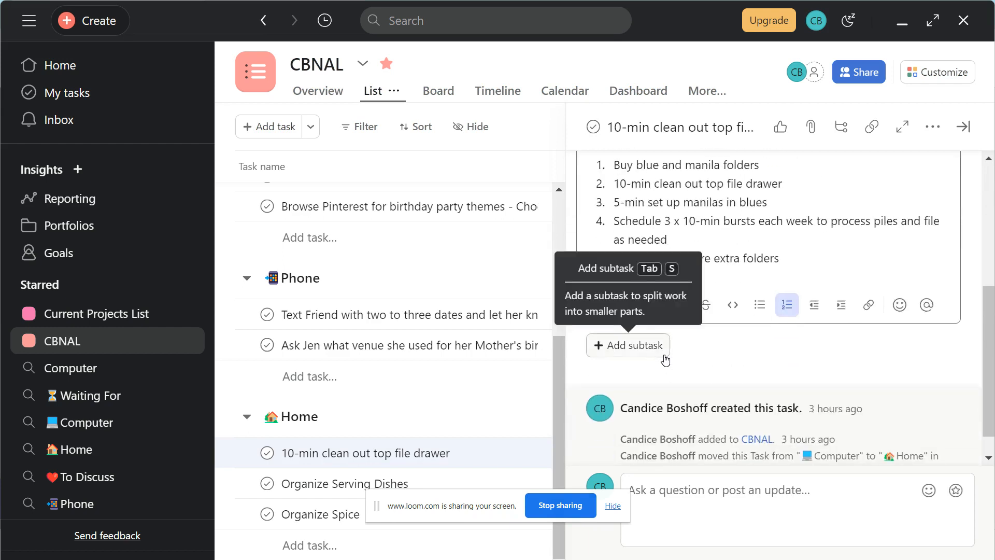
{"action": "left_click", "coordinate": [963, 128]}
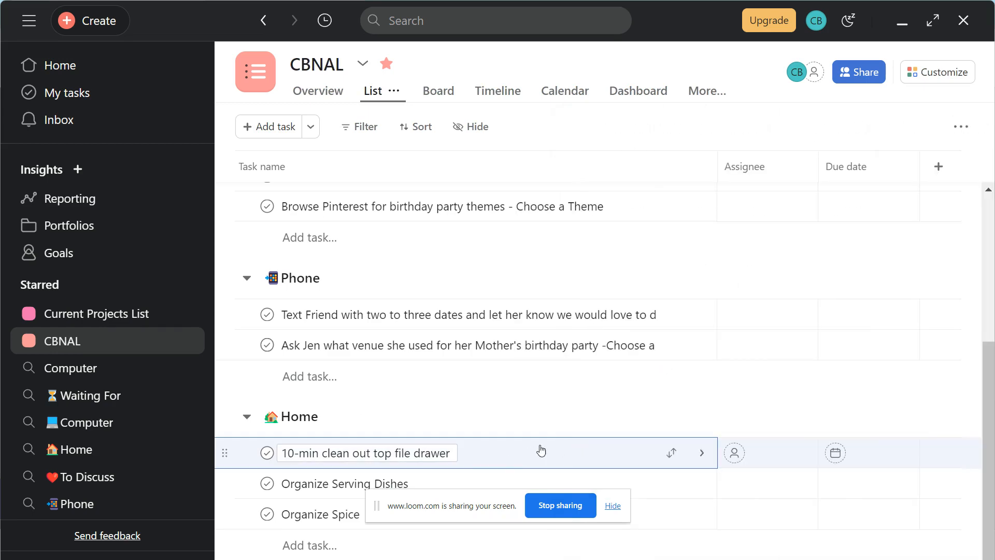
{"action": "left_click", "coordinate": [704, 453]}
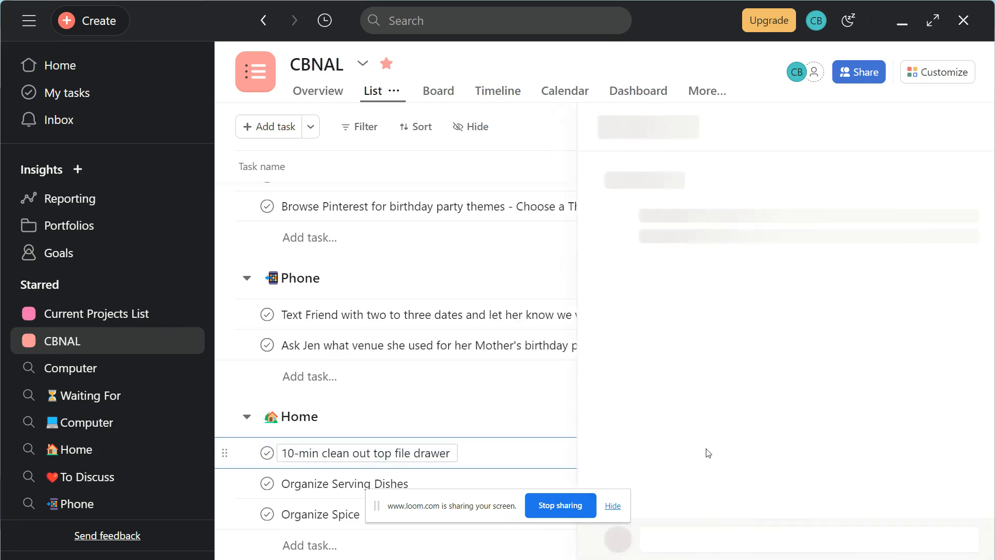
{"action": "scroll", "coordinate": [742, 326], "scroll_direction": "down", "scroll_amount": 3}
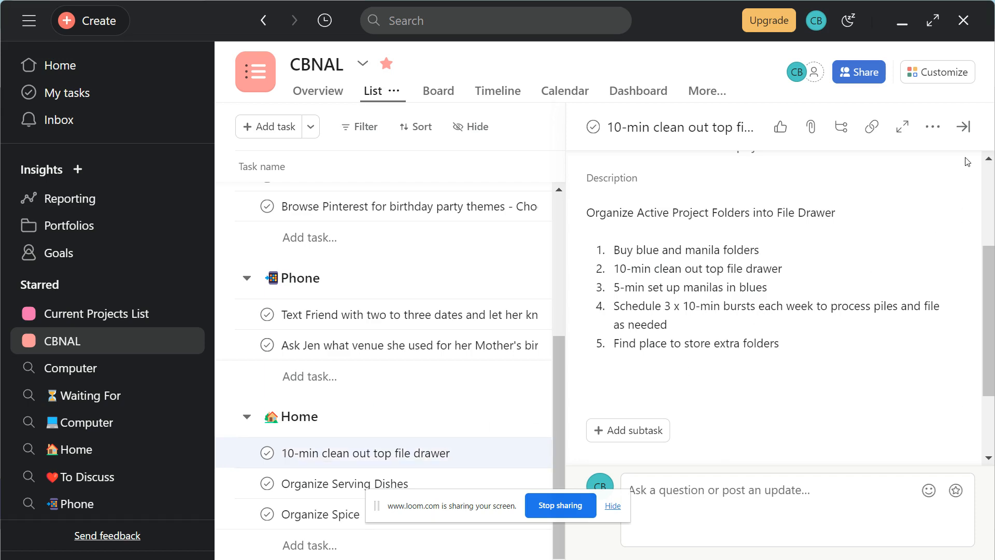
{"action": "left_click", "coordinate": [963, 126]}
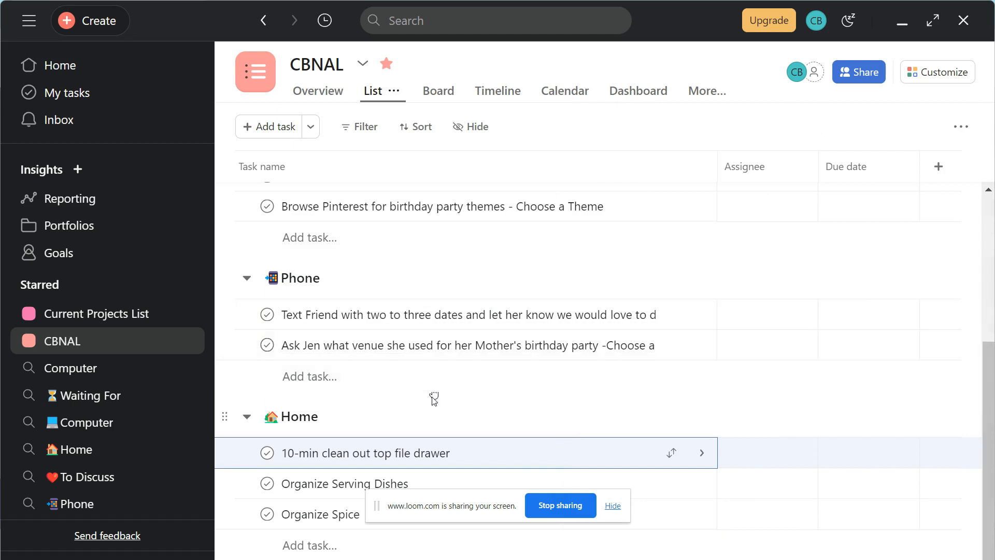
{"action": "scroll", "coordinate": [431, 409], "scroll_direction": "up", "scroll_amount": 3}
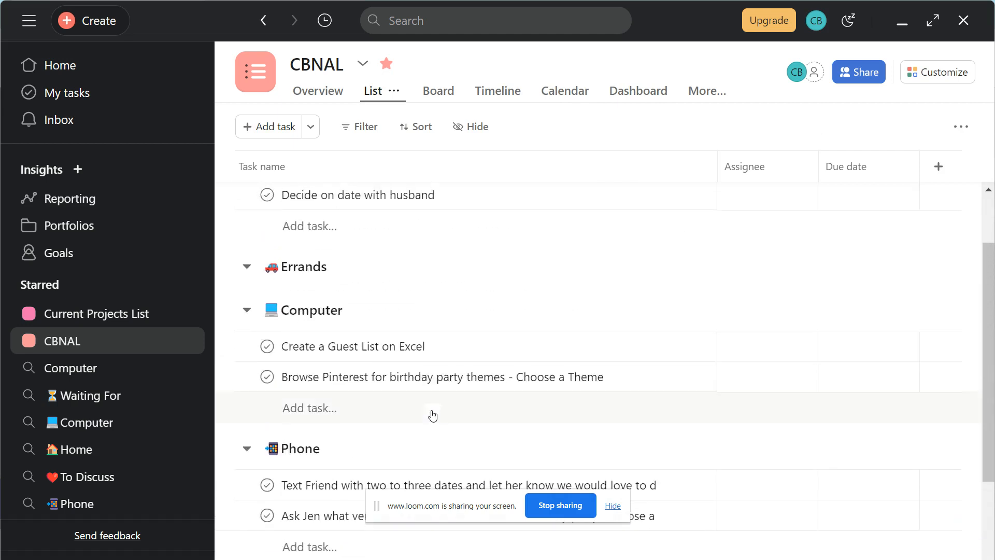